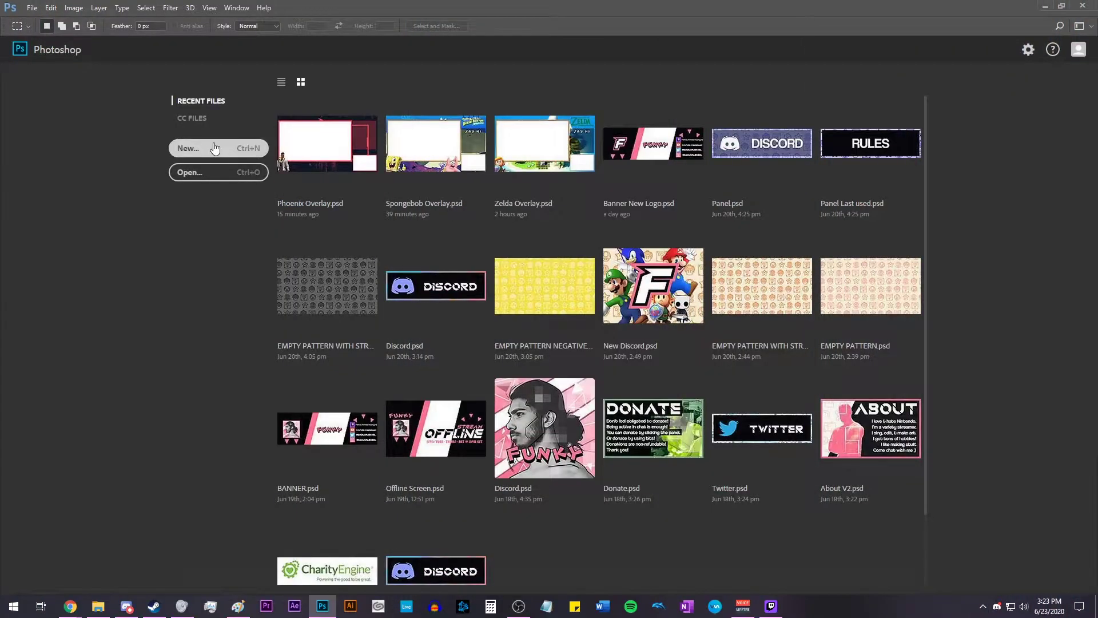
Set up a new document at 1920 × 1080 pixels and 300 ppi
left_click(215, 148)
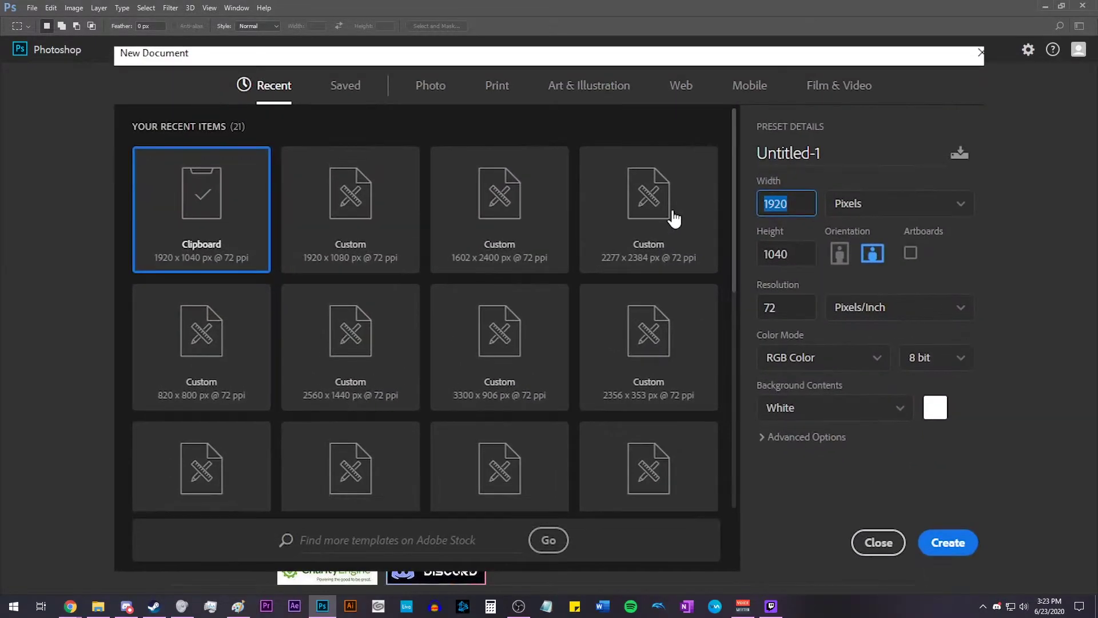
type("1")
key("Tab")
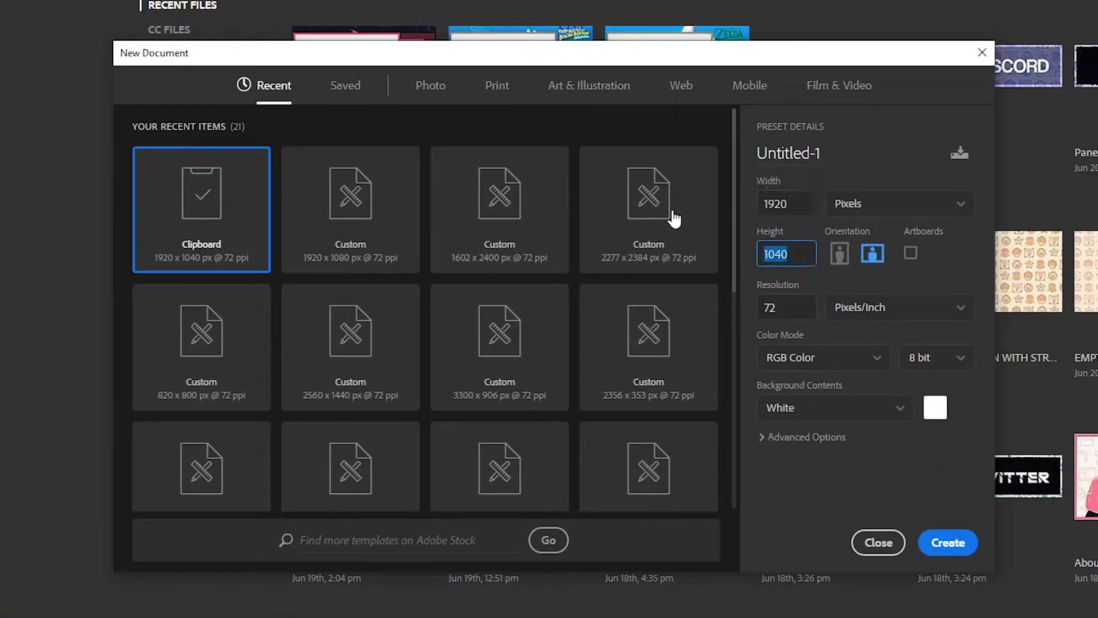
type("1080")
key("Tab")
type("300")
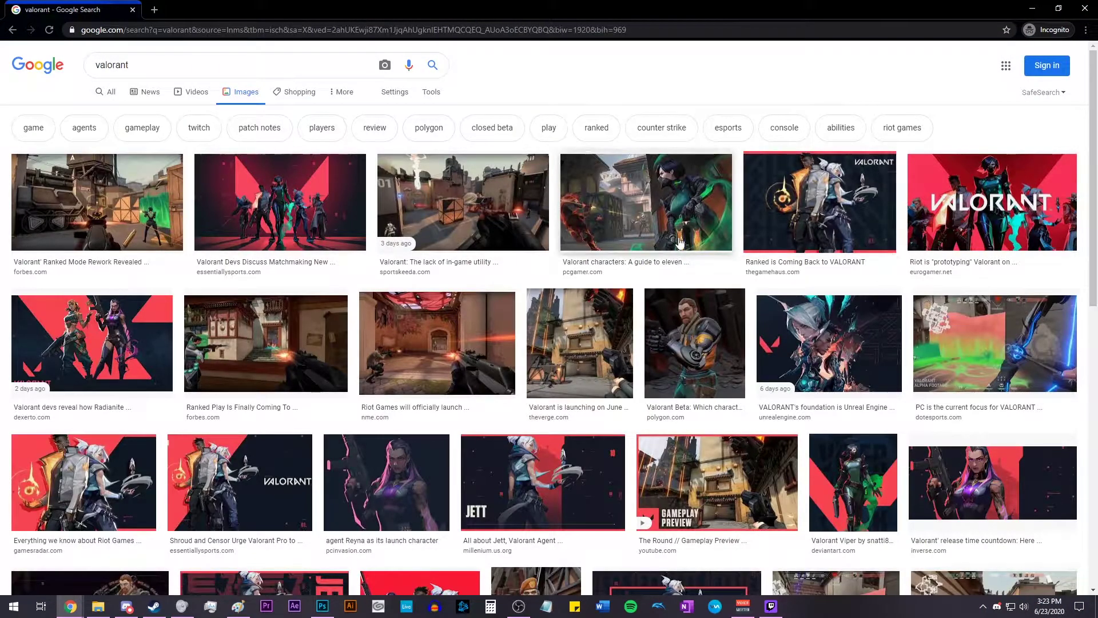
Open the Fandom VALORANT cover art full-size in a new browser tab
scroll(599, 253, "down", 5)
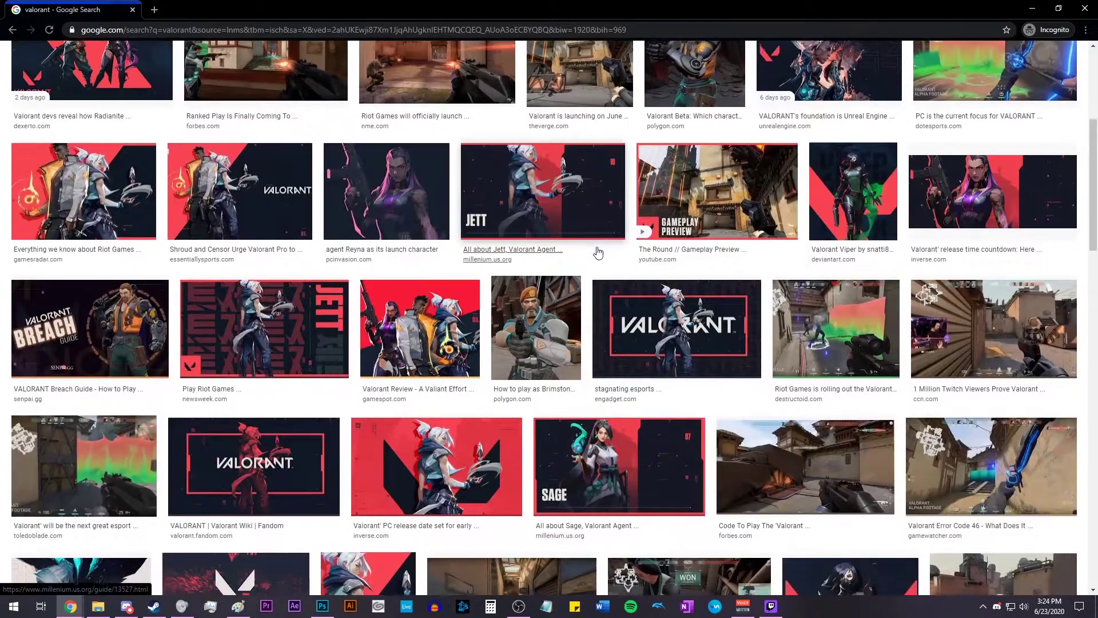
scroll(596, 248, "down", 4)
left_click(275, 234)
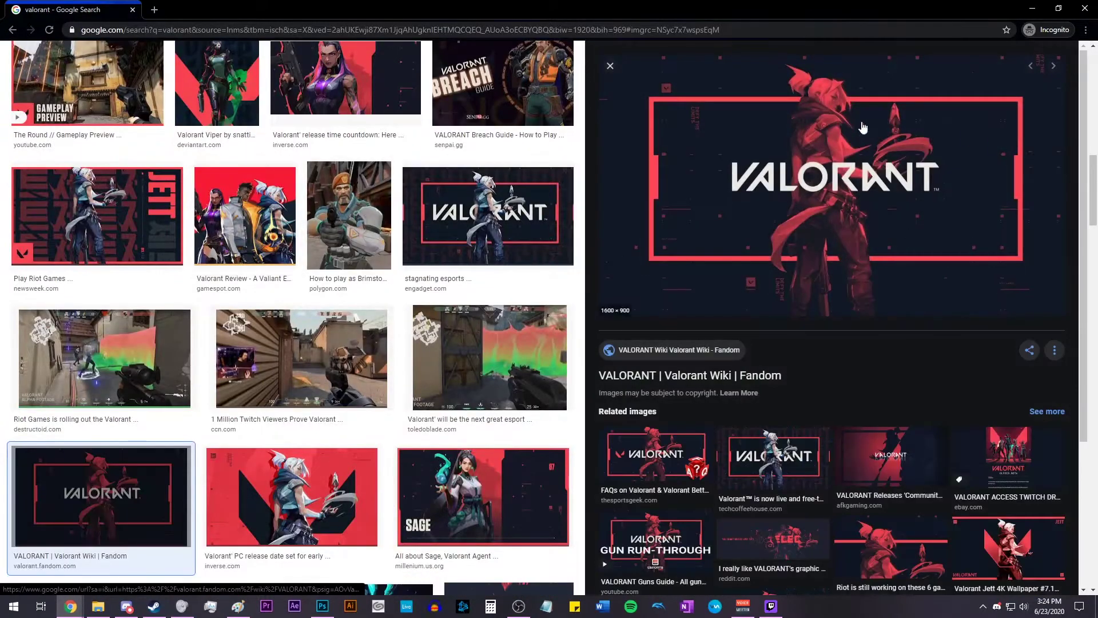
right_click(825, 163)
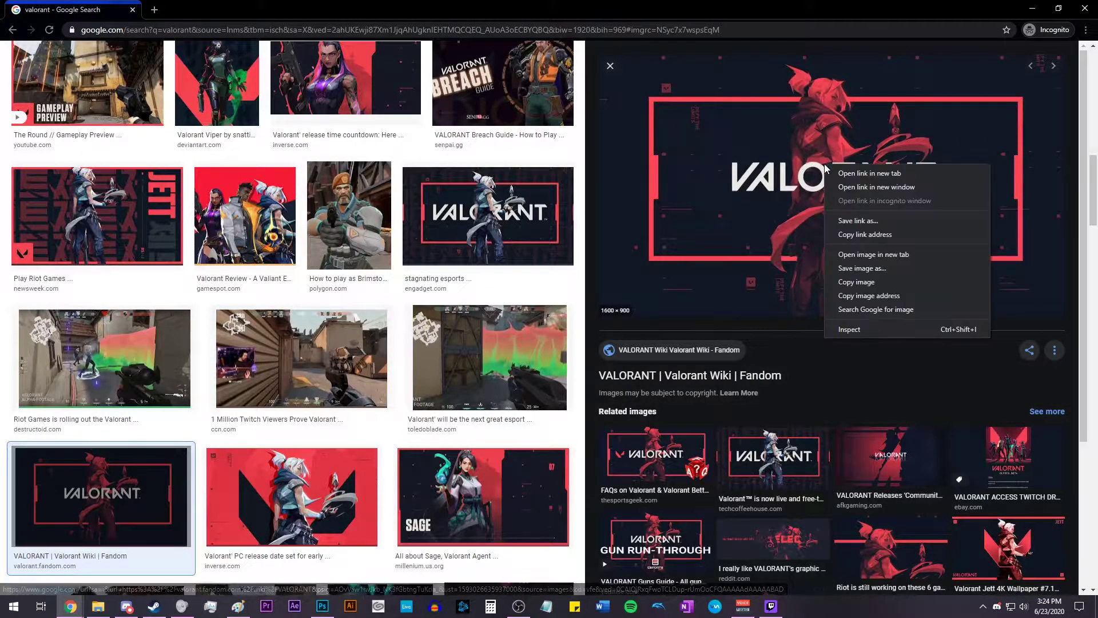
left_click(864, 255)
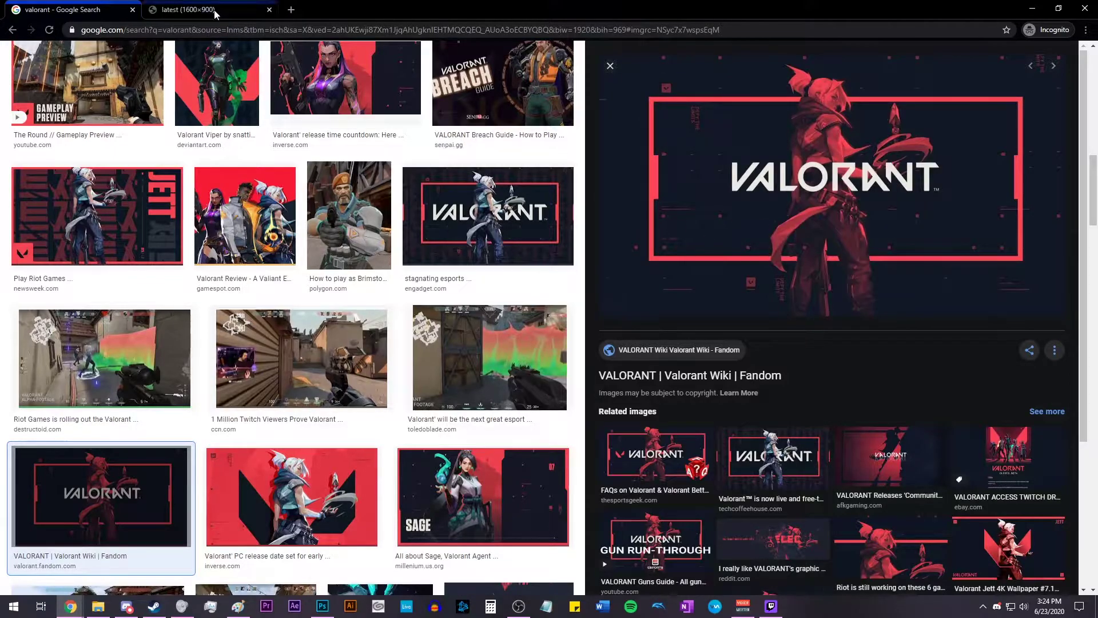
Copy the full-size Valorant cover image from its tab
key("ctrl+Tab")
right_click(773, 175)
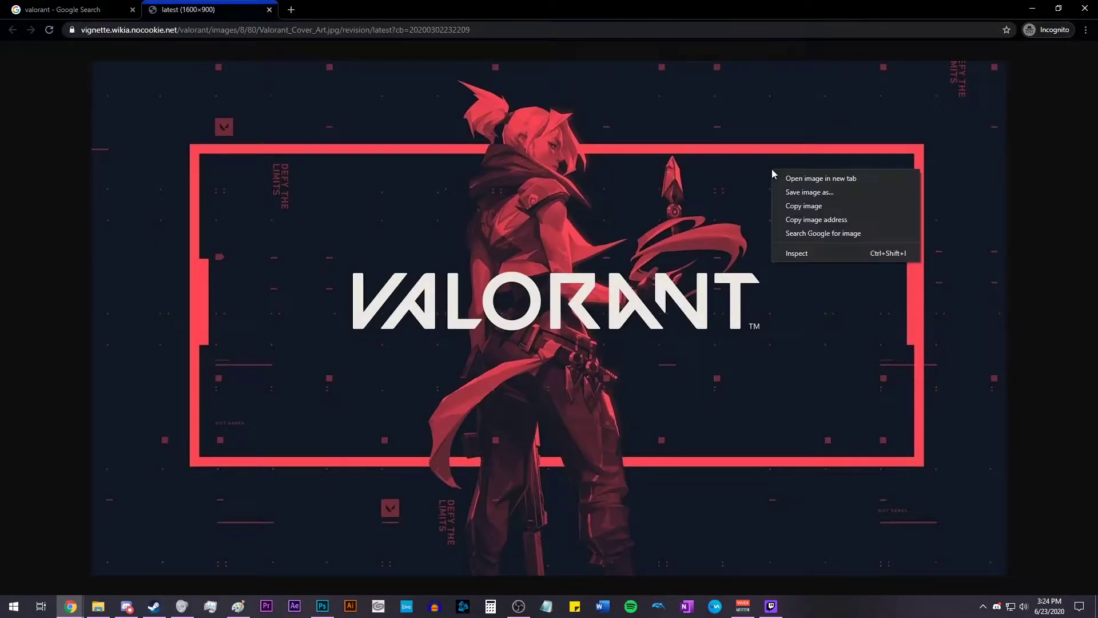
left_click(785, 207)
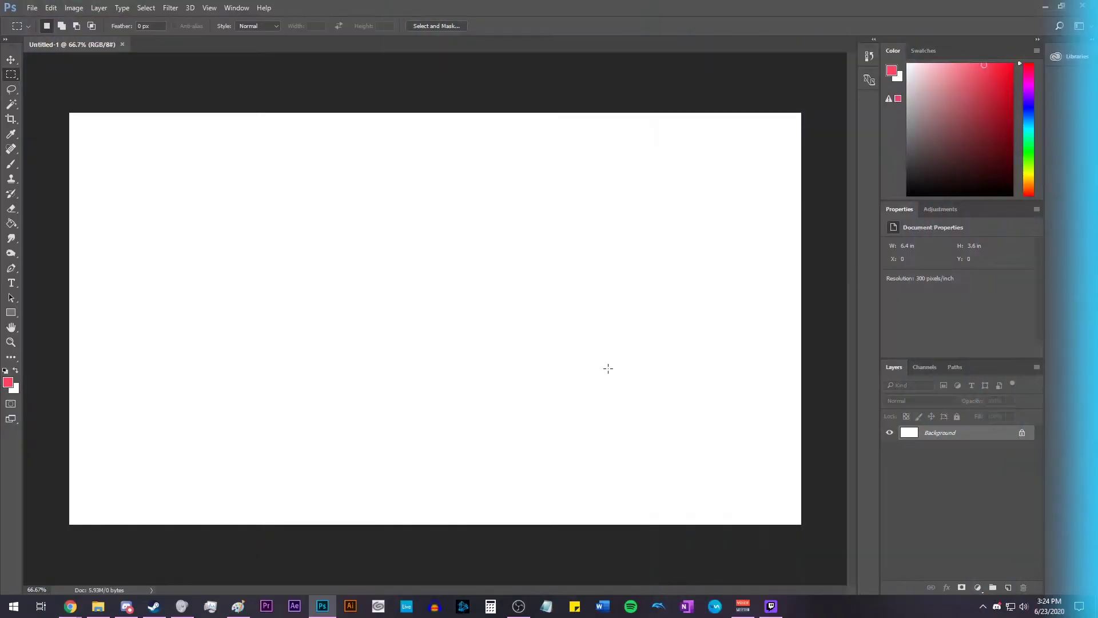
Paste the Valorant cover art and scale it to about 120% from the top-left to fill the canvas
key("ctrl+v")
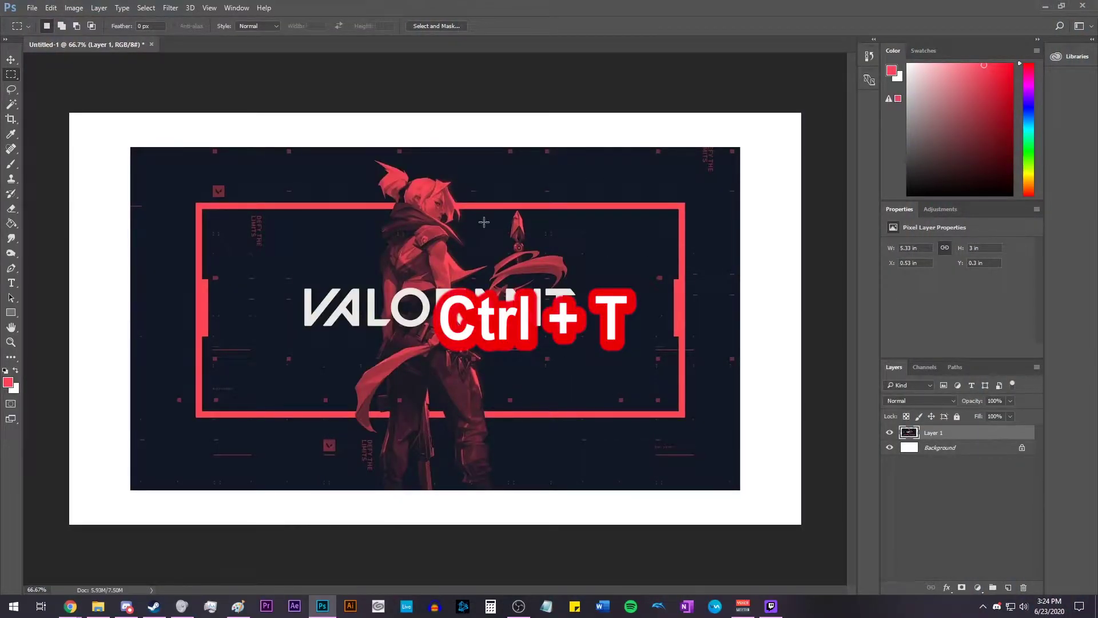
key("ctrl+t")
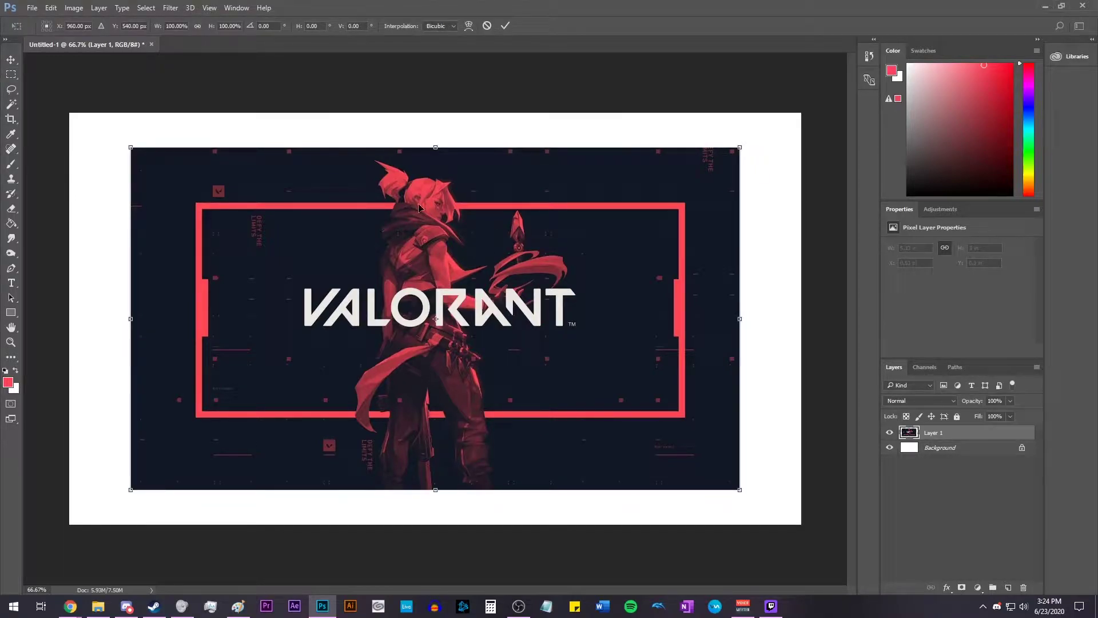
left_click_drag(533, 247, 470, 212)
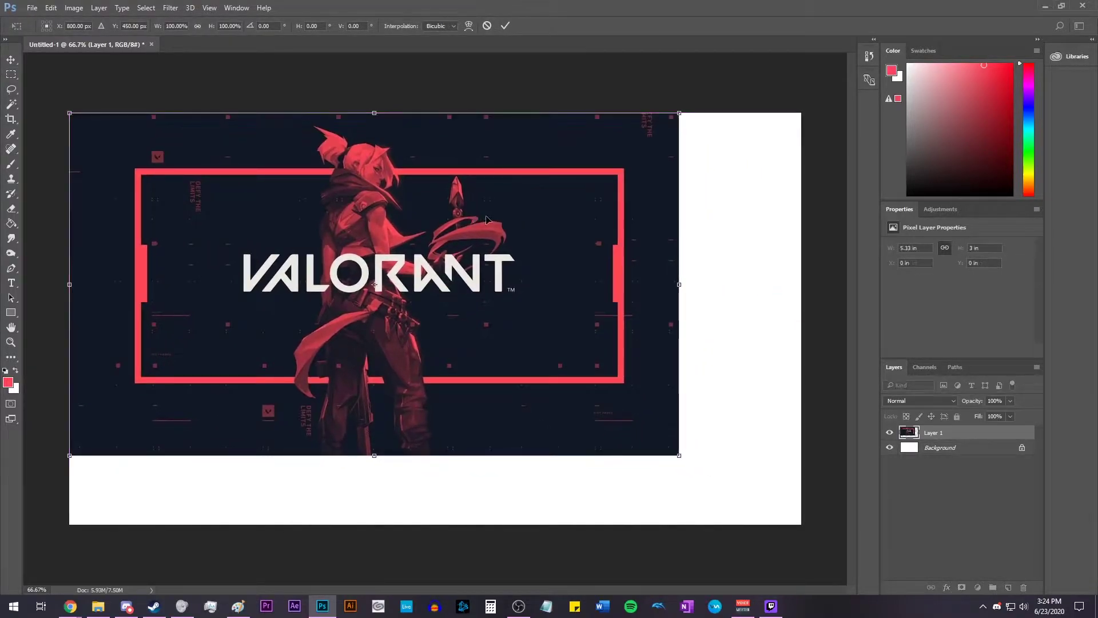
mouse_move(158, 154)
left_mouse_down()
mouse_move(181, 180)
mouse_move(161, 146)
left_mouse_up()
left_click_drag(678, 456, 809, 513)
key("Return")
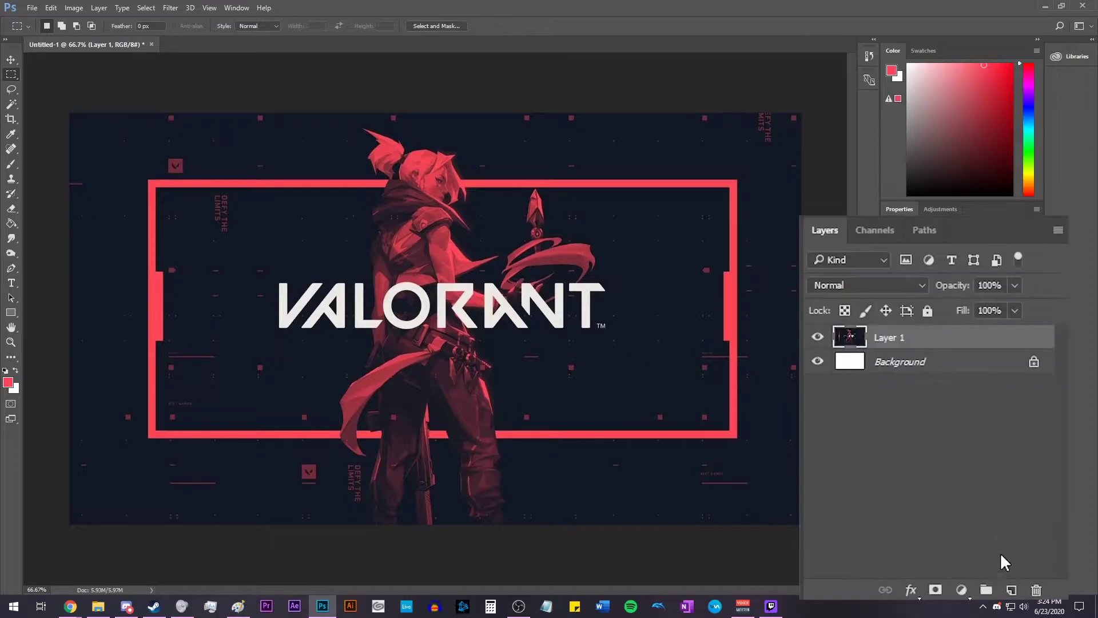
Add a new layer and fill it with grey
left_click(1012, 589)
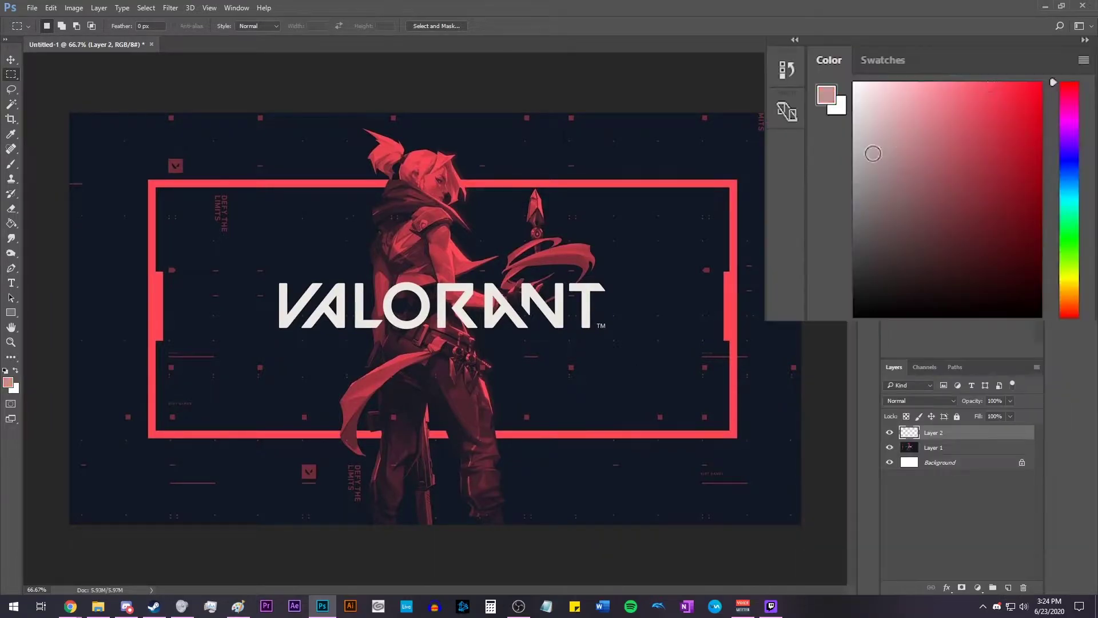
left_click_drag(915, 109, 908, 139)
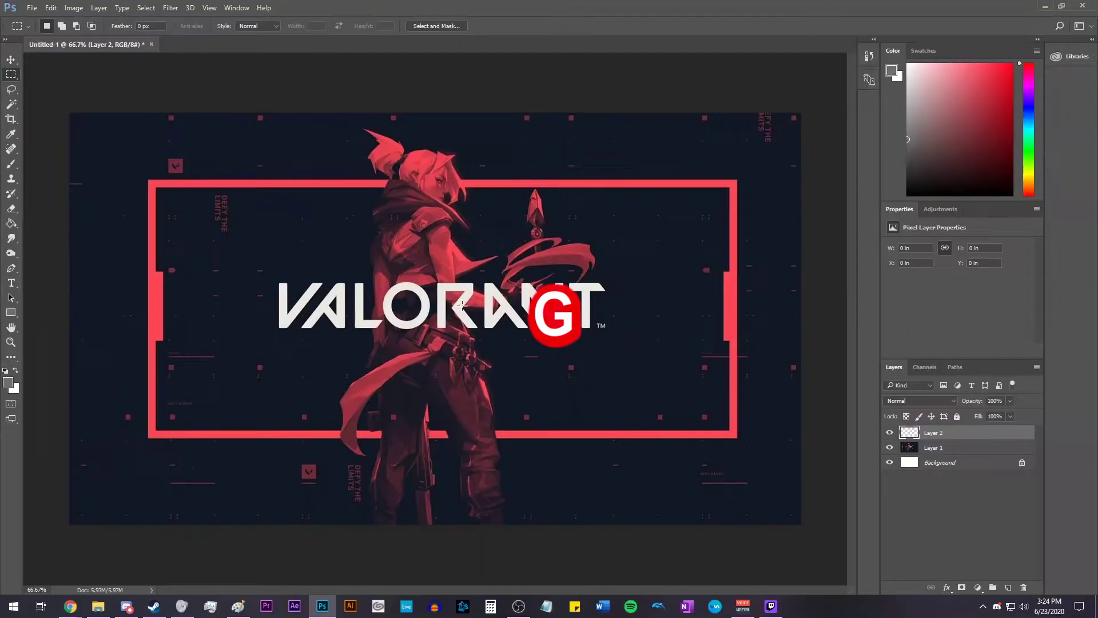
key("g")
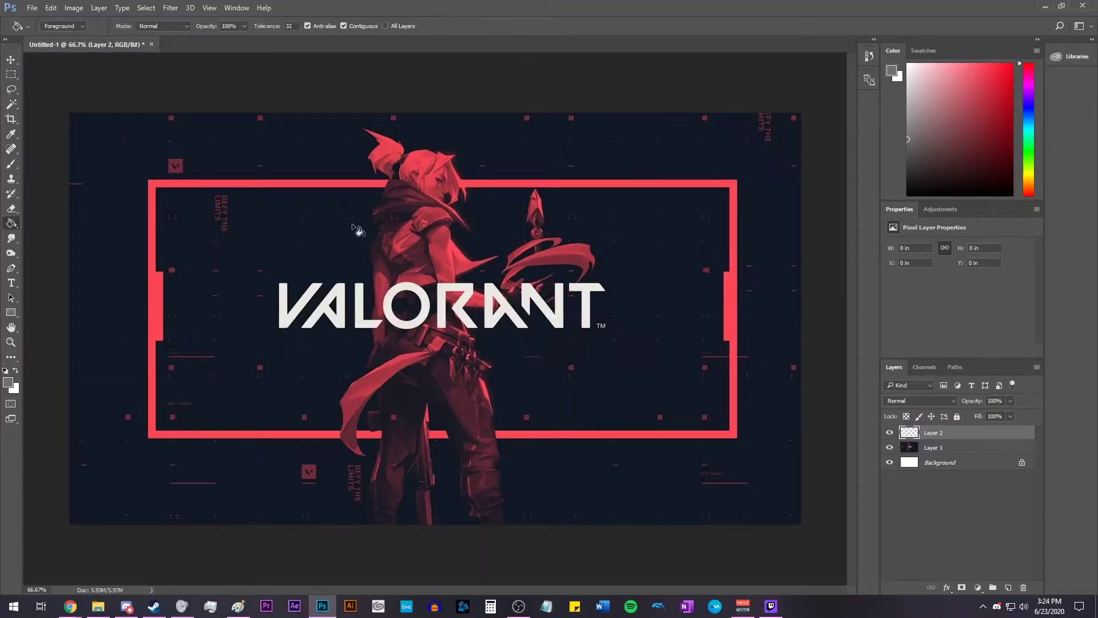
left_click(257, 236)
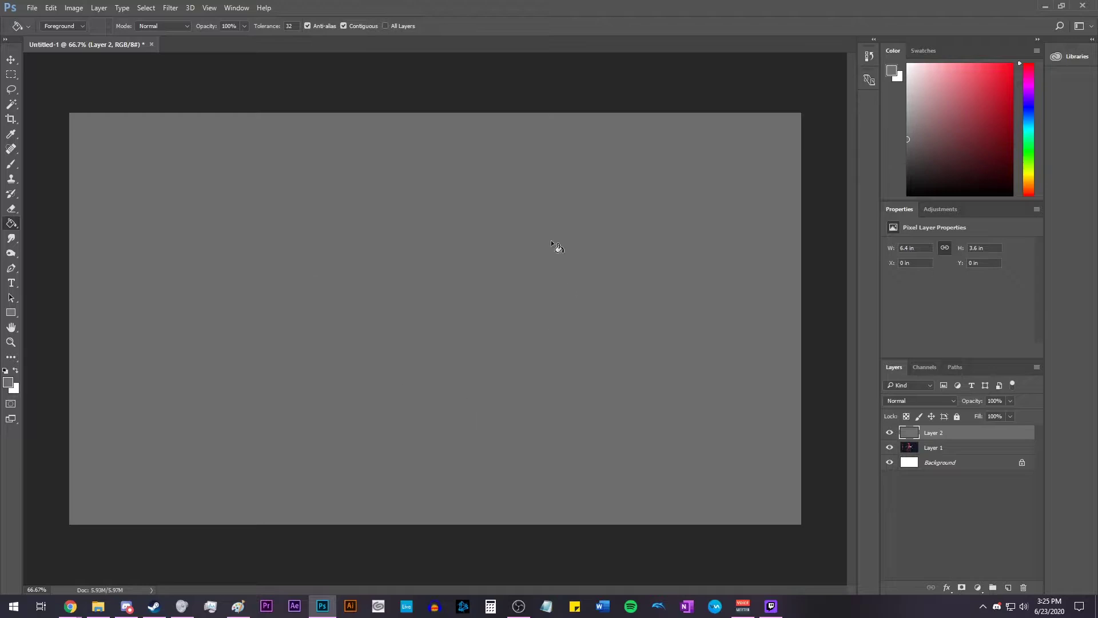
Resize the grey layer to about 73% as a rectangle over the artwork's upper-left
key("ctrl+t")
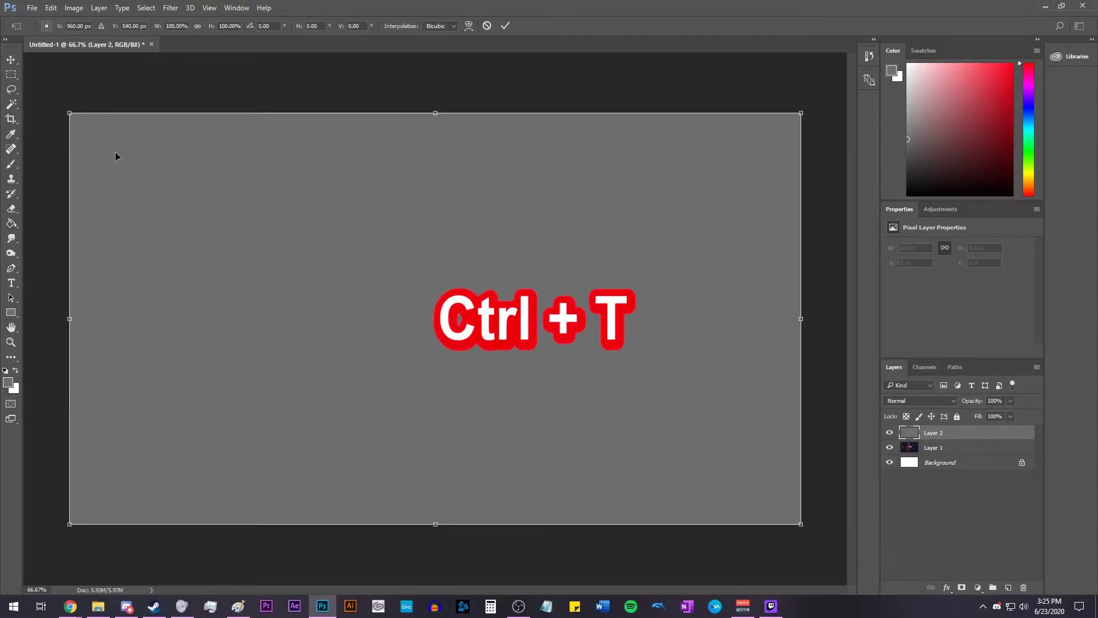
left_click_drag(68, 112, 301, 240)
left_click_drag(410, 313, 200, 206)
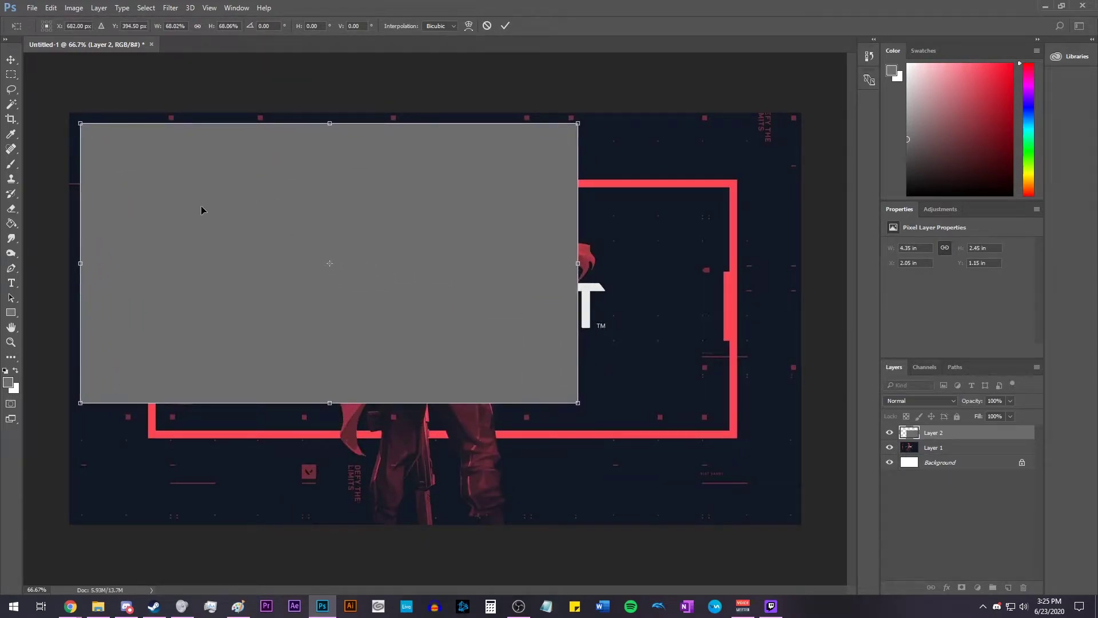
left_click_drag(579, 401, 700, 485)
left_click_drag(550, 315, 549, 317)
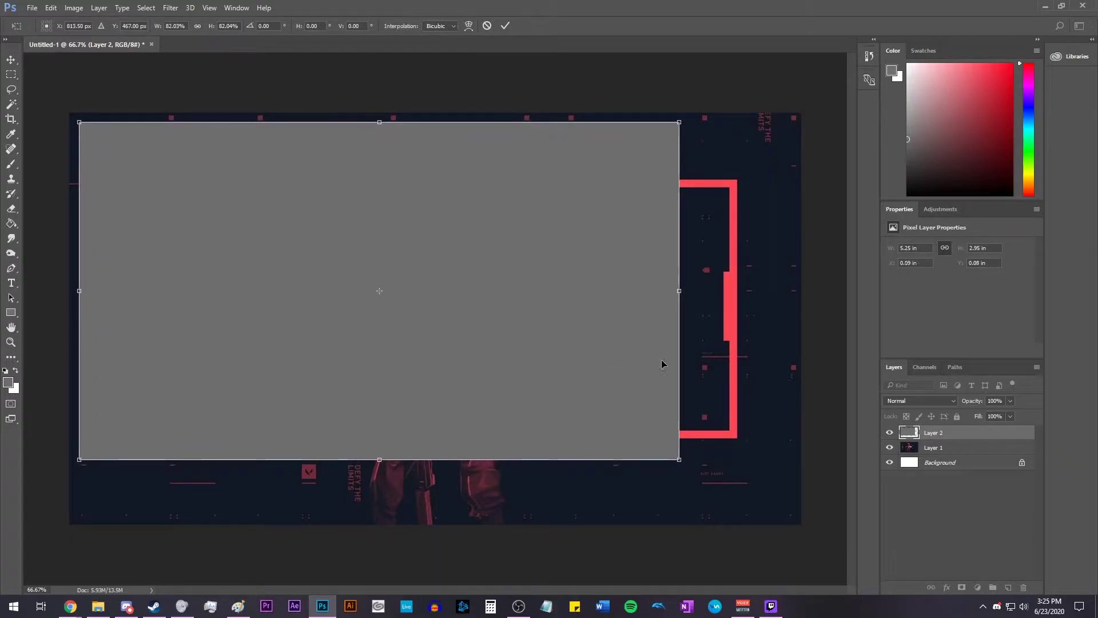
left_click_drag(661, 364, 549, 351)
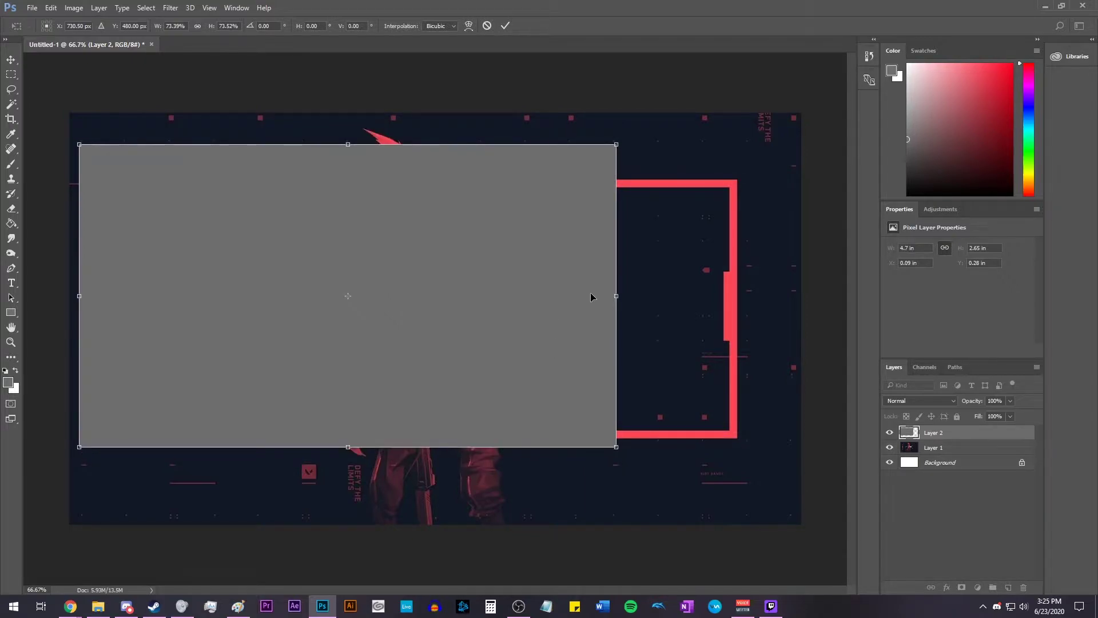
key("Return")
key("g")
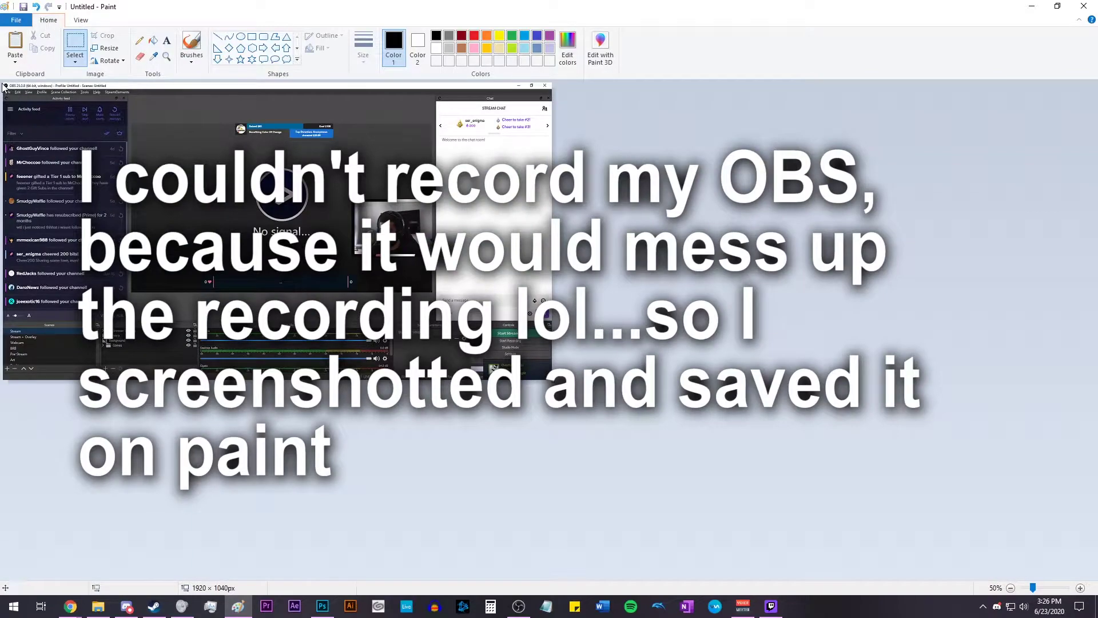
Select the entire OBS screenshot in Paint
left_click_drag(3, 81, 679, 424)
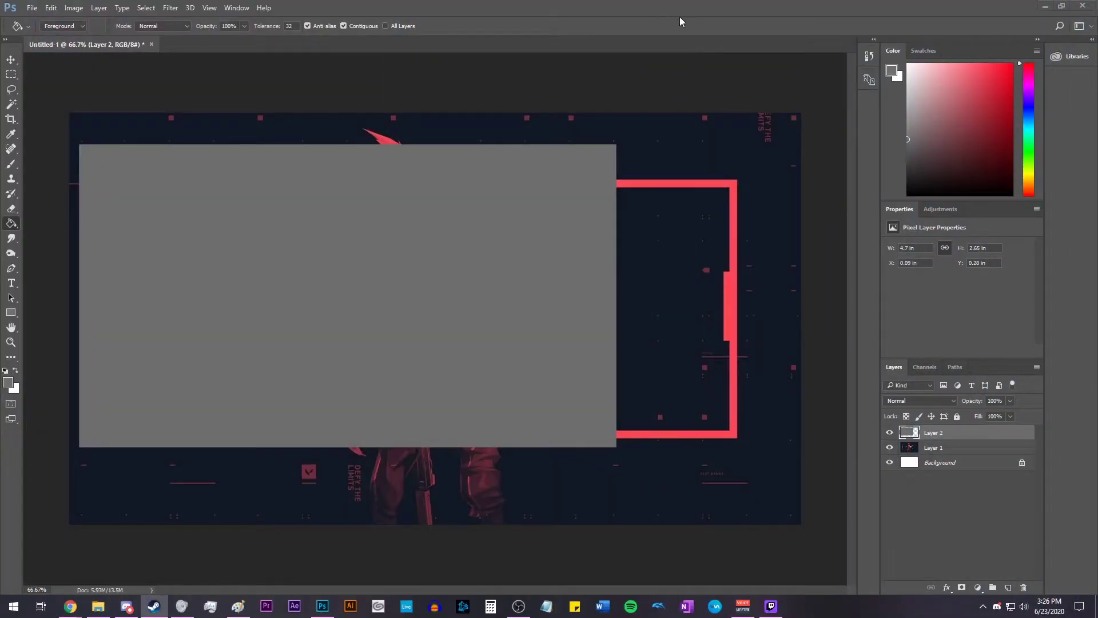
Paste the OBS screenshot, cut out the stream preview area, and hide Layer 3
key("ctrl+v")
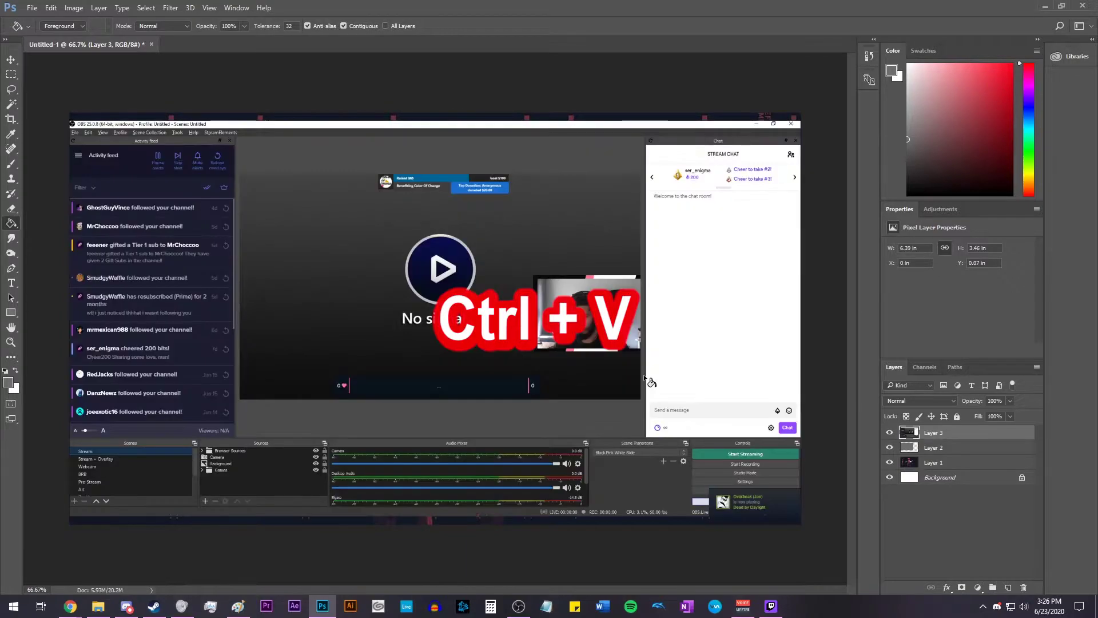
key("m")
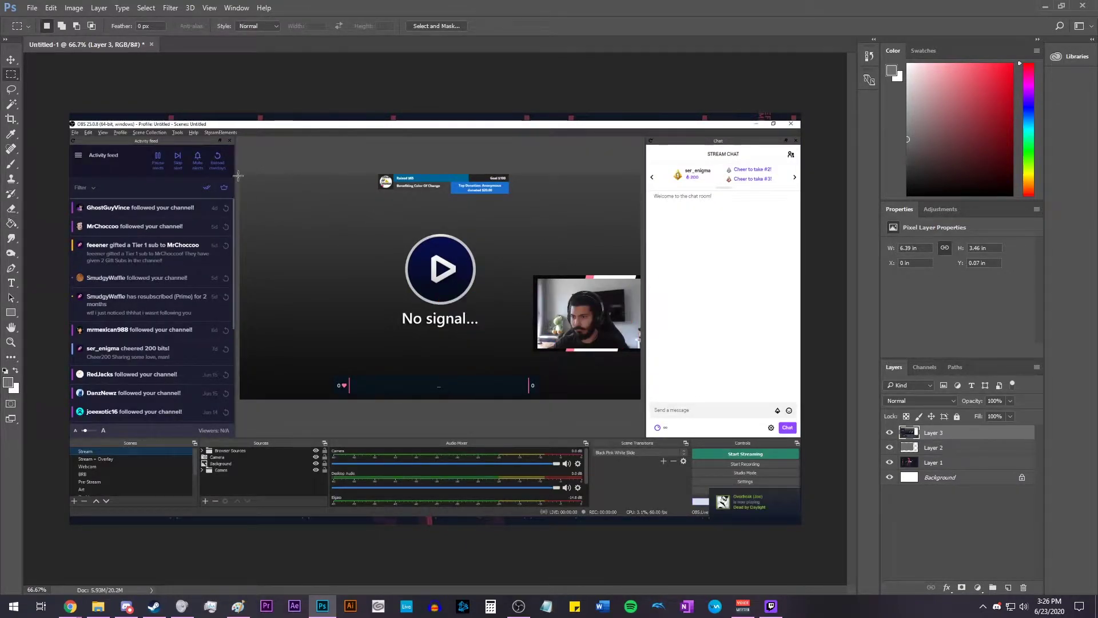
scroll(326, 191, "up", 5)
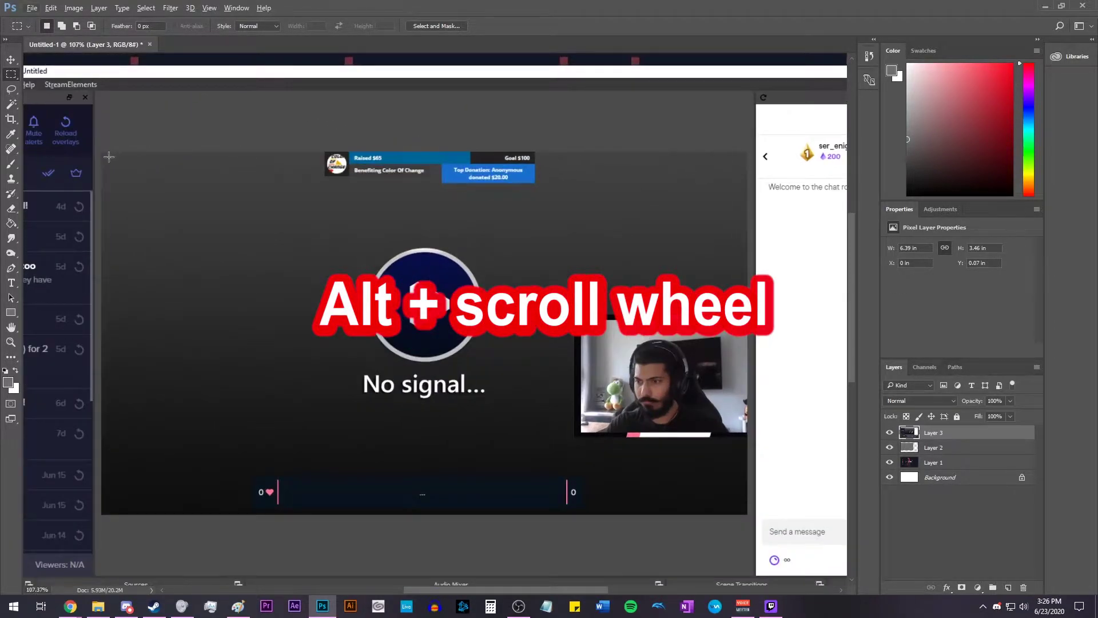
left_click_drag(102, 151, 748, 513)
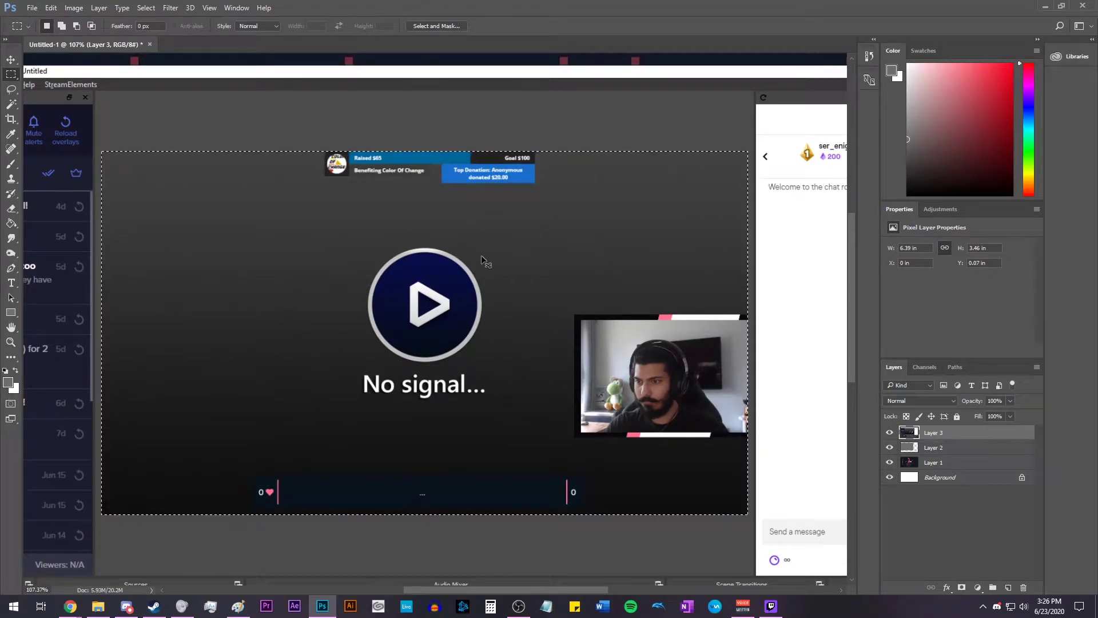
key("ctrl+x")
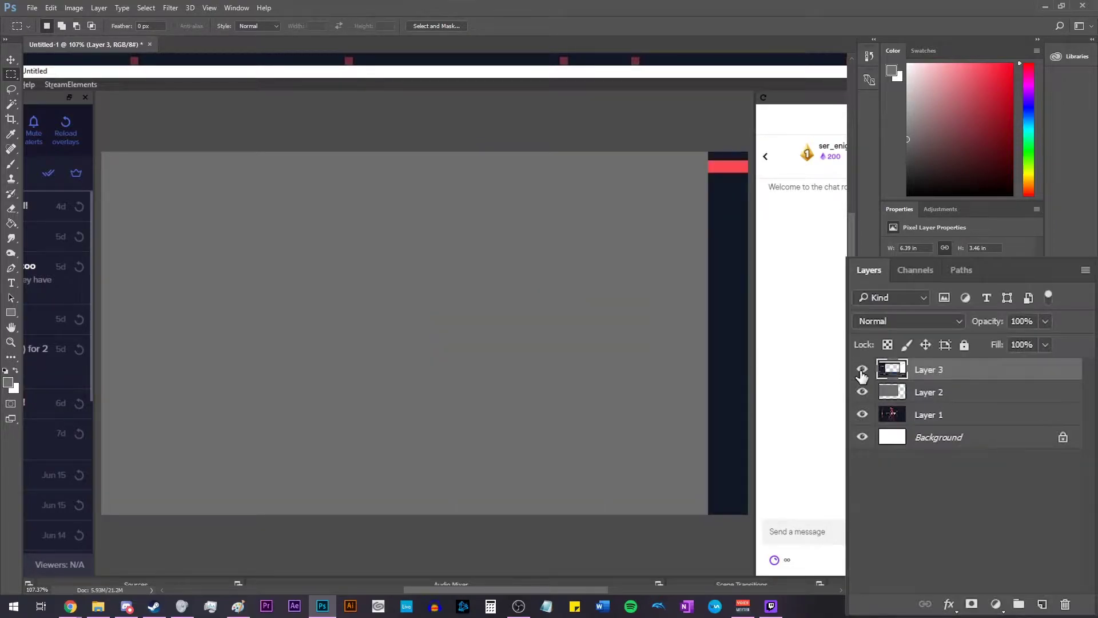
left_click(890, 433)
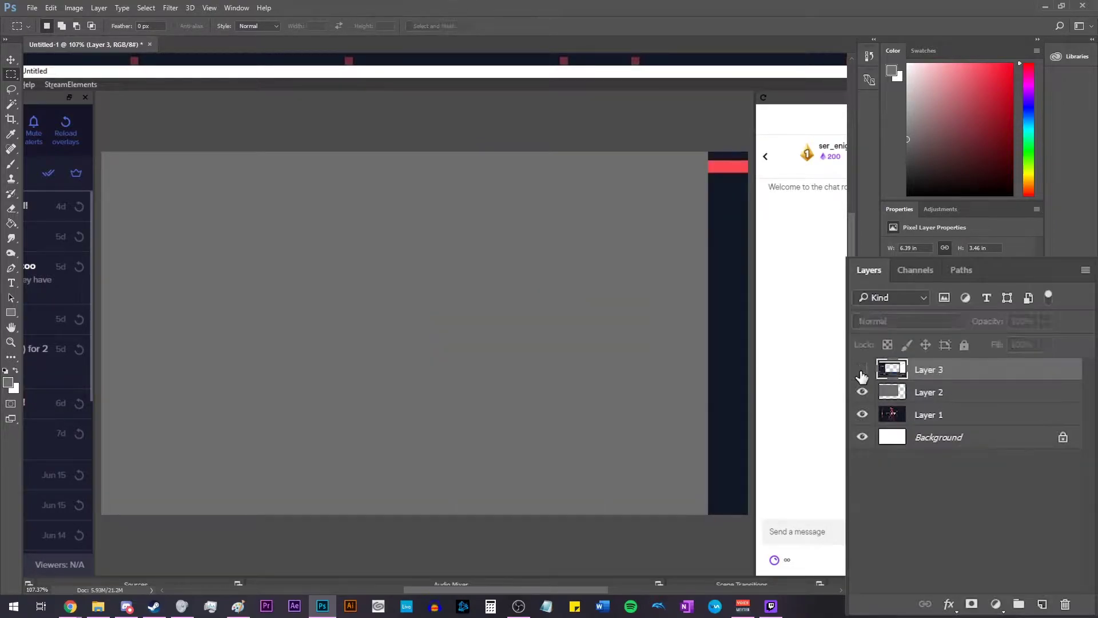
Paste the preview as Layer 4 and scale it from the top-left to fill the canvas
key("ctrl+v")
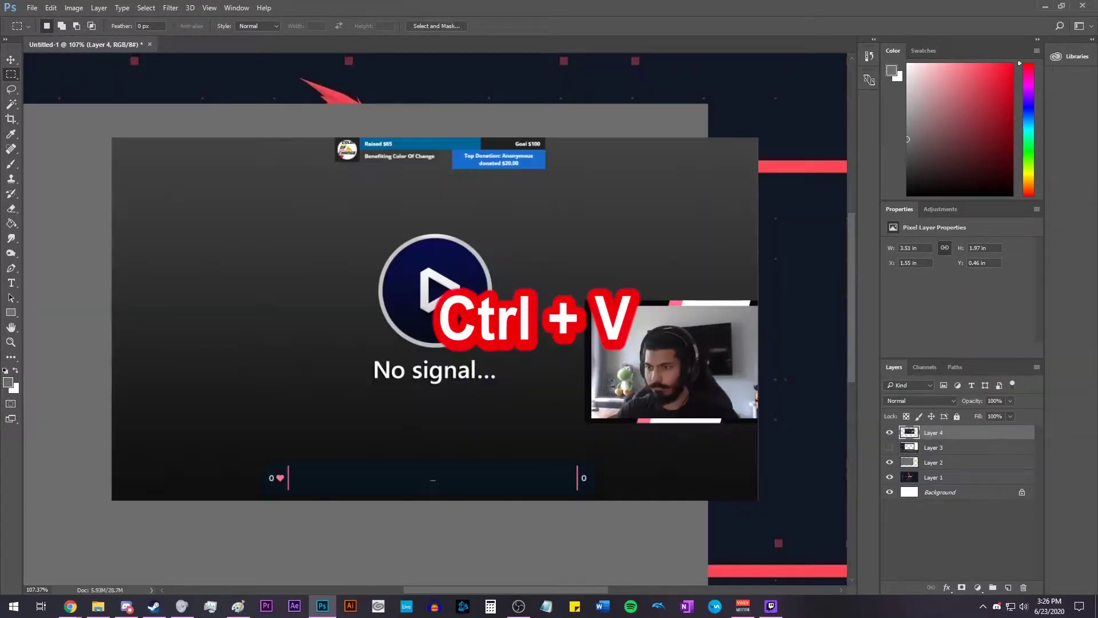
scroll(740, 350, "up", 4)
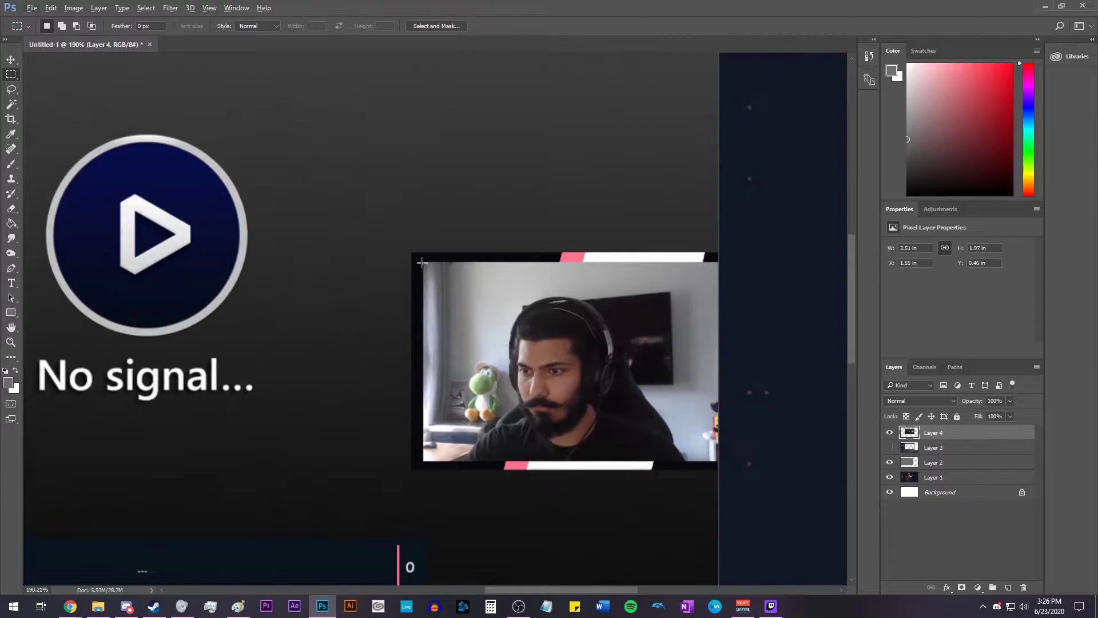
scroll(422, 262, "down", 5)
key("ctrl+t")
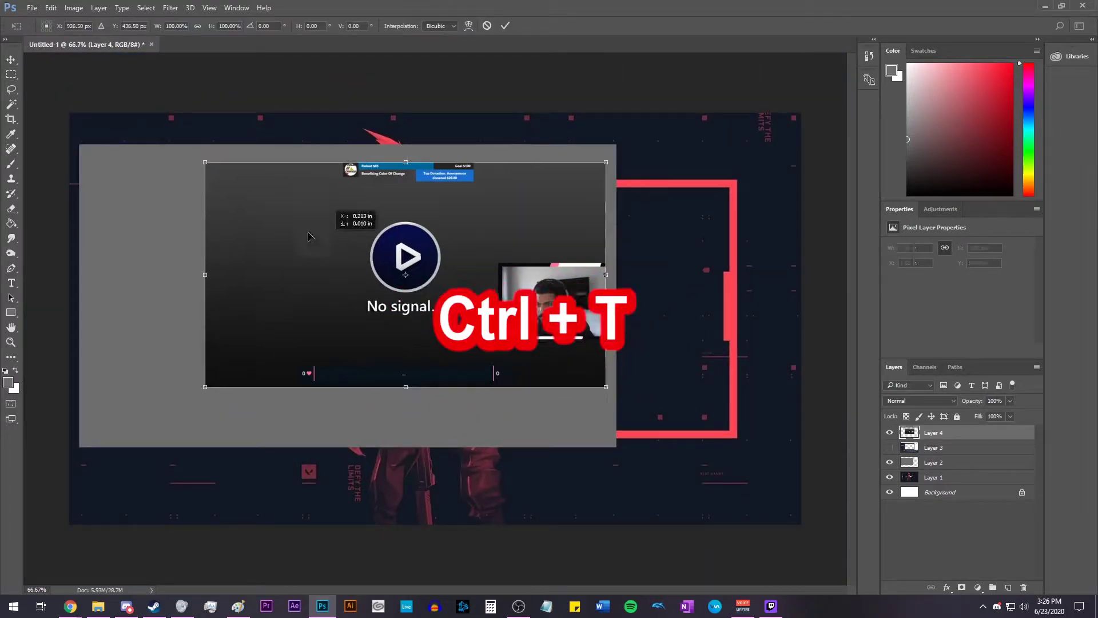
left_click_drag(309, 236, 174, 187)
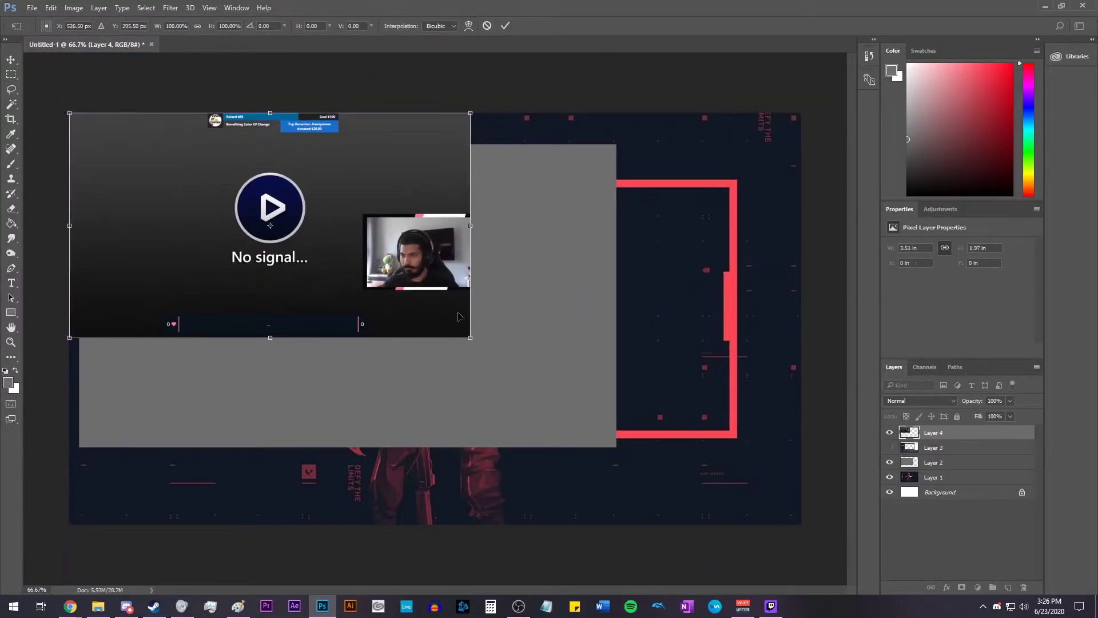
left_click_drag(469, 338, 804, 460)
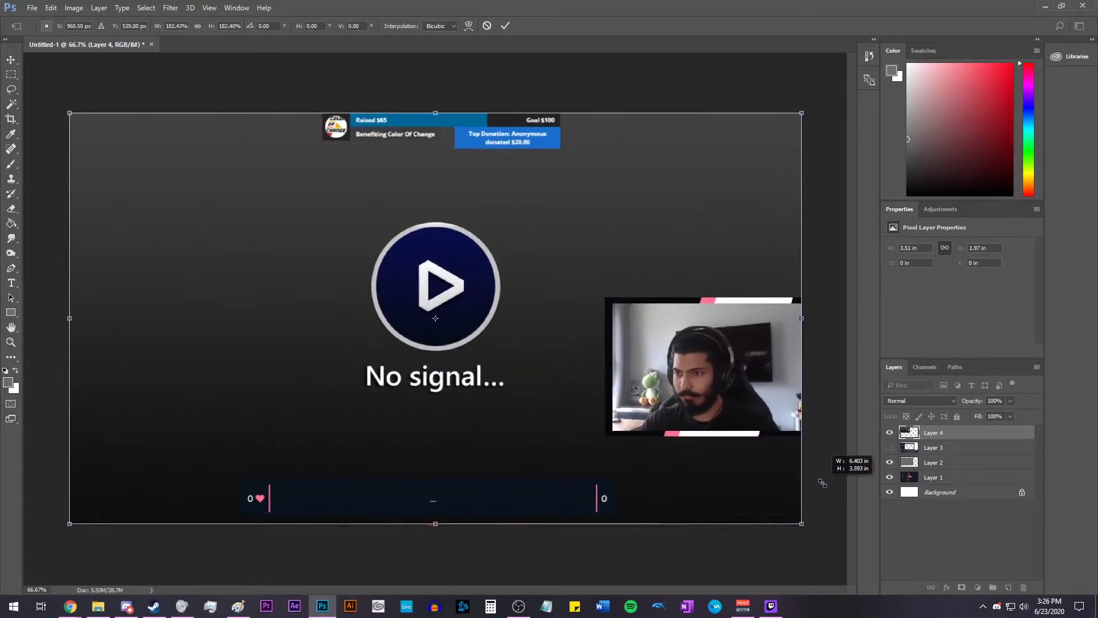
Apply the preview's scaling and cut the webcam frame out of Layer 4
key("Return")
key("m")
scroll(821, 377, "up", 2)
left_click_drag(552, 593, 591, 559)
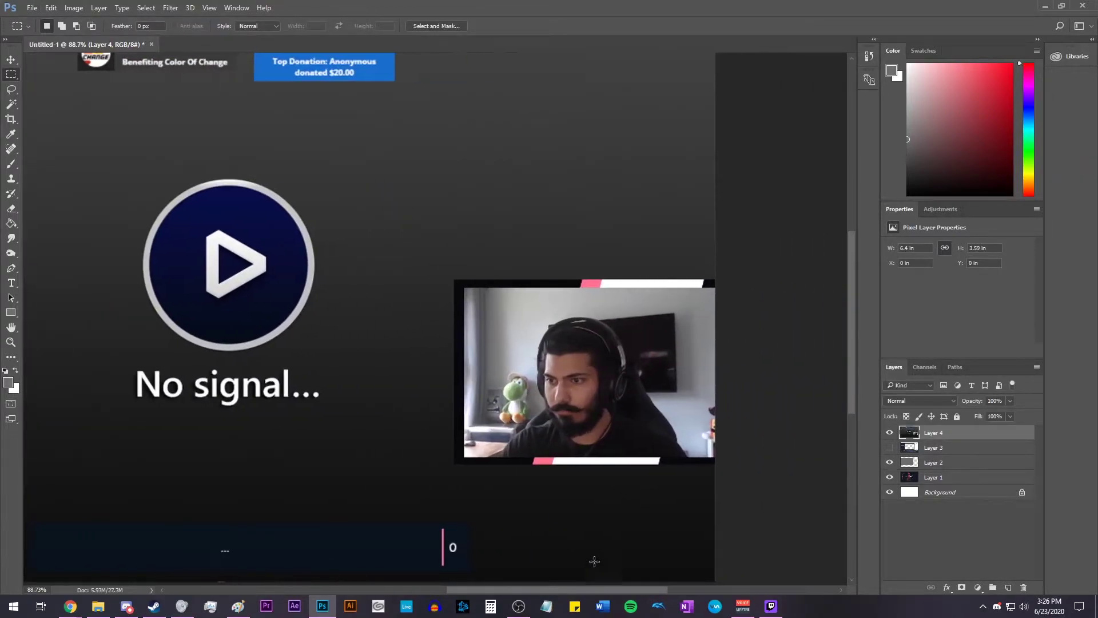
scroll(758, 414, "up", 2)
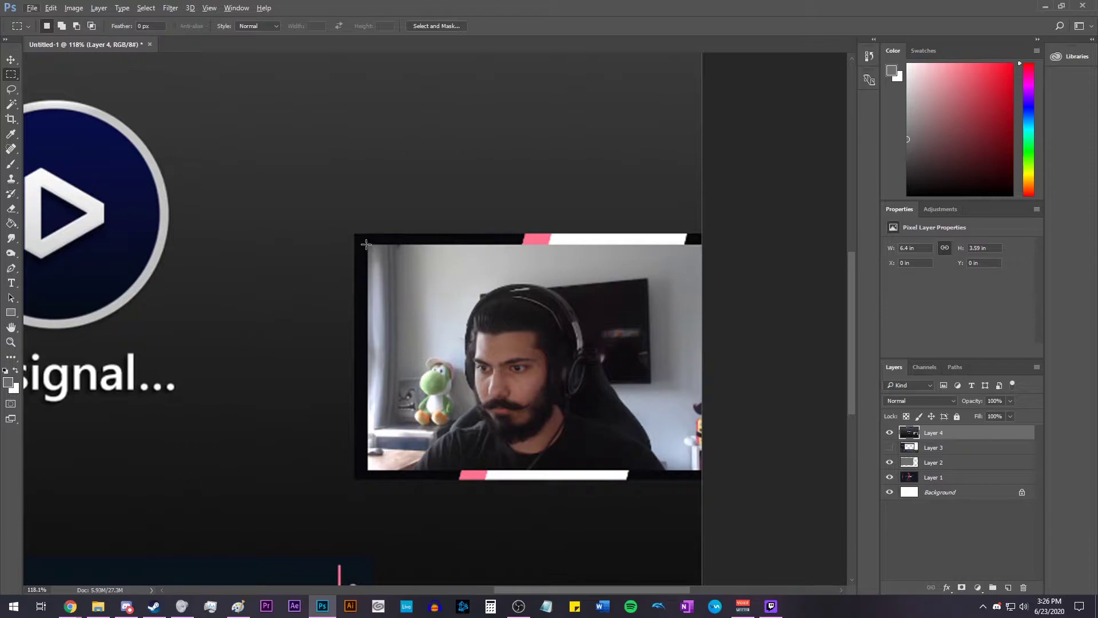
left_click_drag(367, 244, 715, 473)
key("ctrl+x")
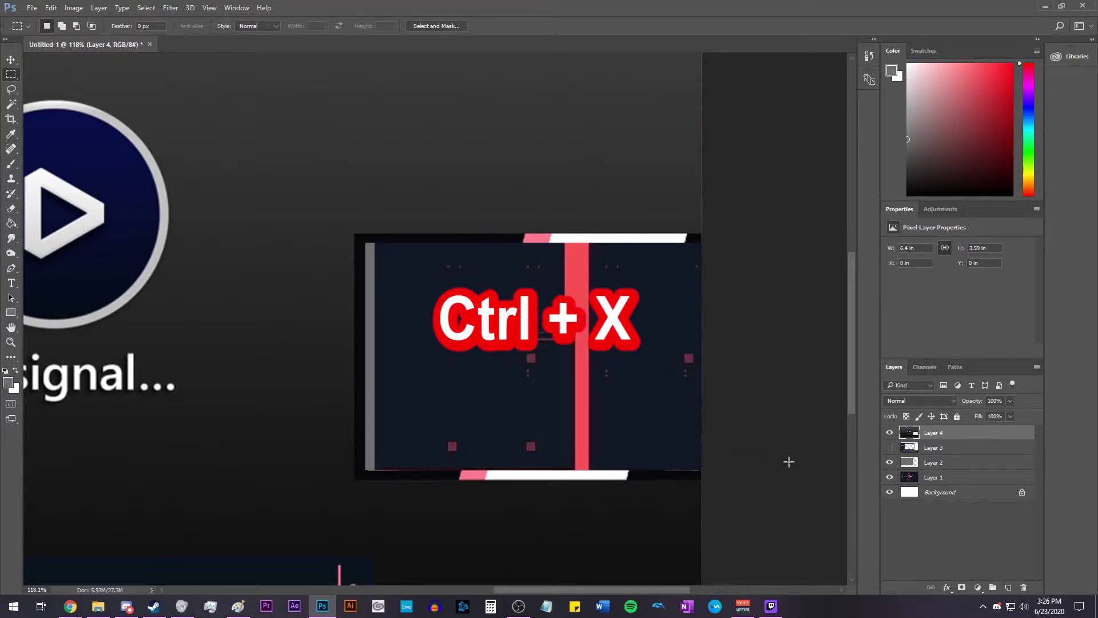
Hide Layer 4, paste the webcam as Layer 5 and move it to the bottom-right corner
left_click(890, 432)
key("ctrl+v")
key("ctrl+0")
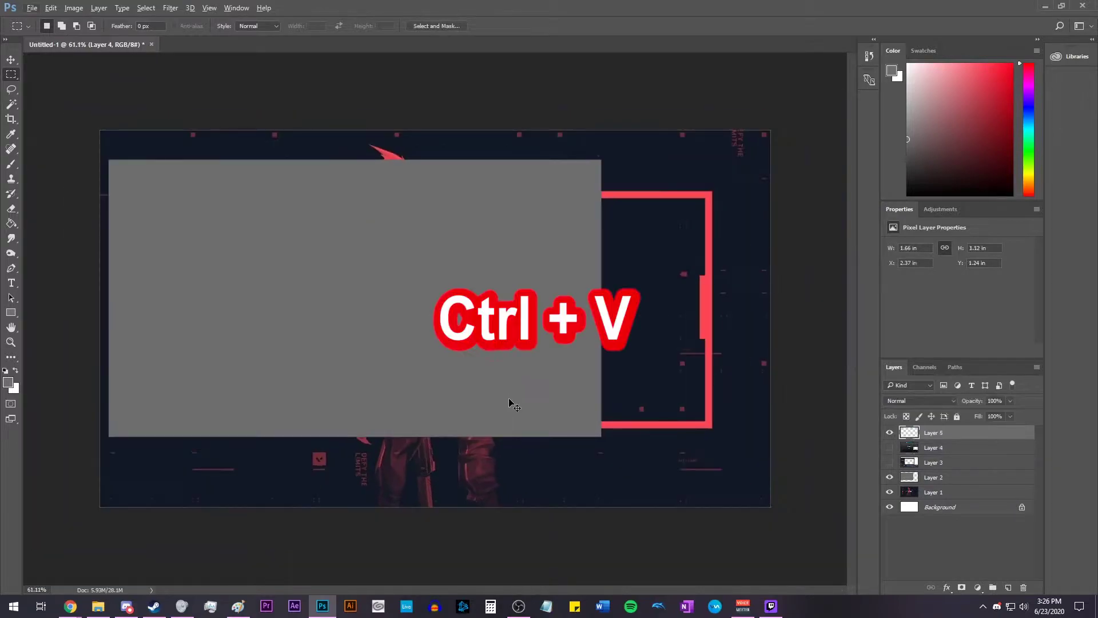
left_click(11, 63)
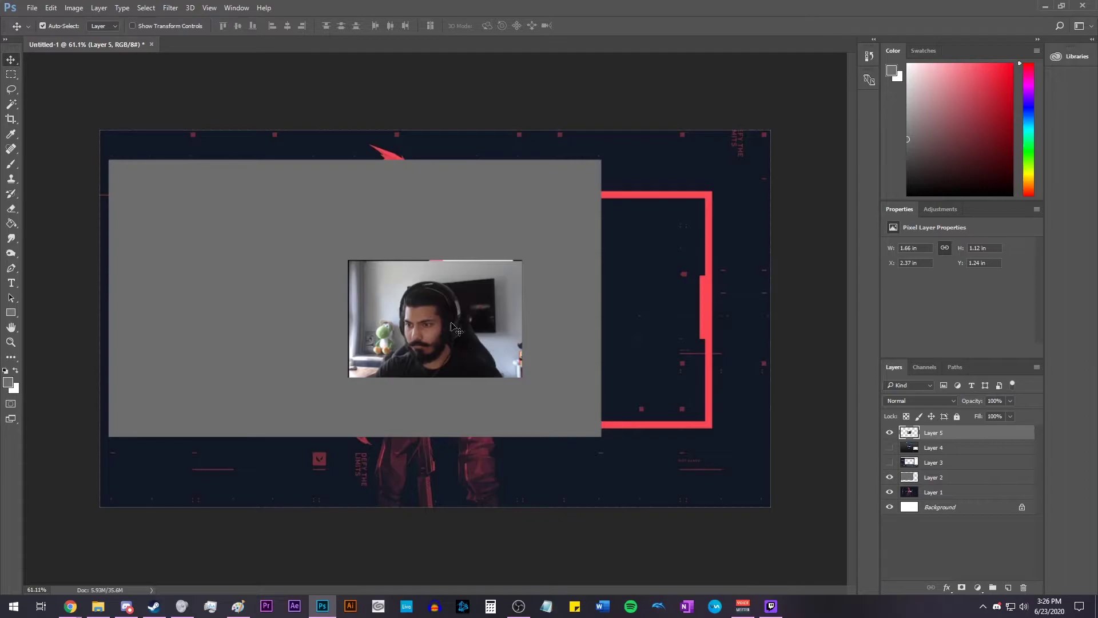
left_click_drag(432, 307, 674, 434)
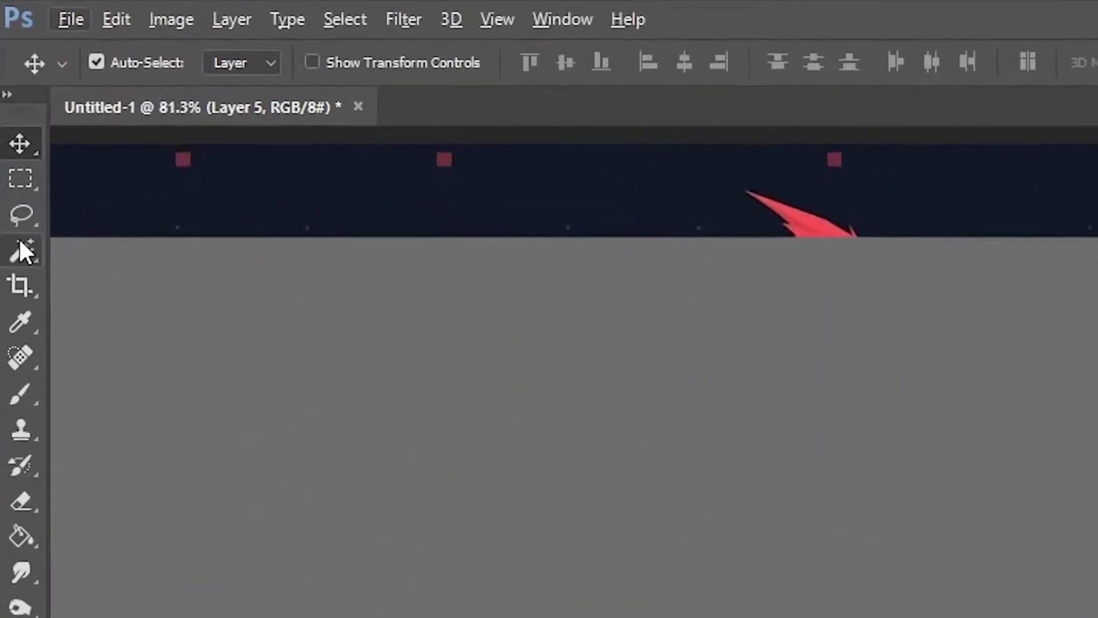
Select the webcam area with the Magic Wand and invert the selection
key("w")
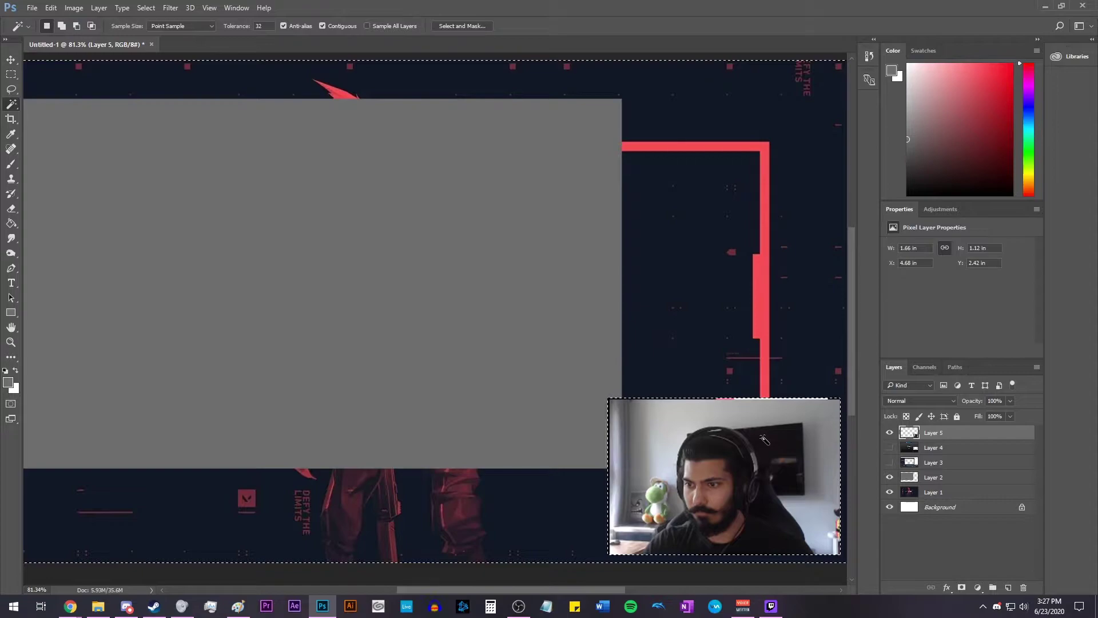
left_click(146, 7)
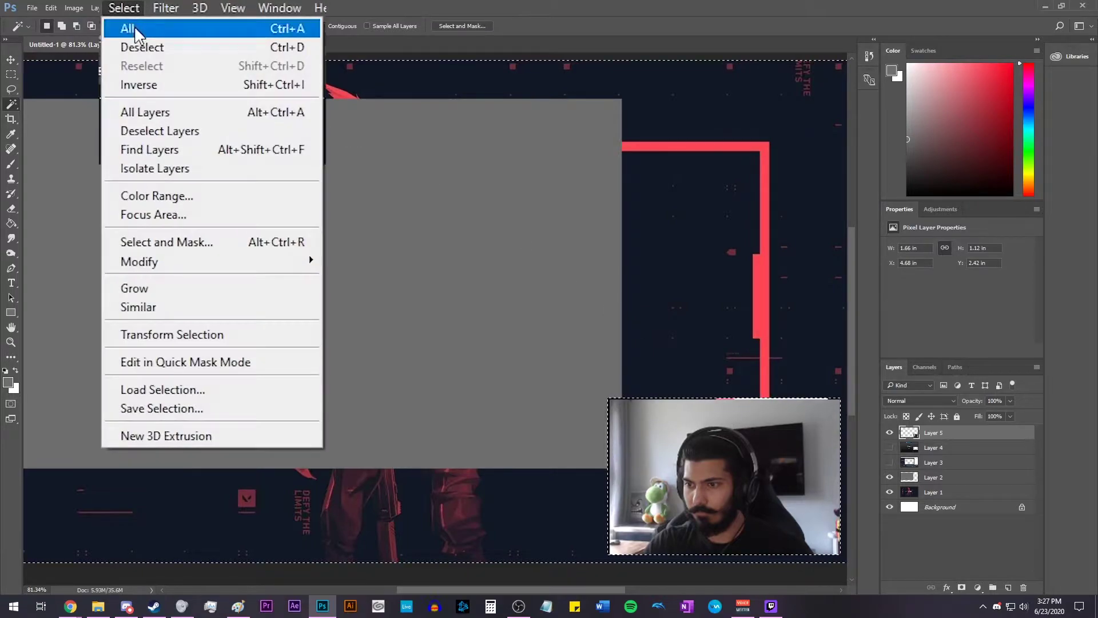
left_click(172, 86)
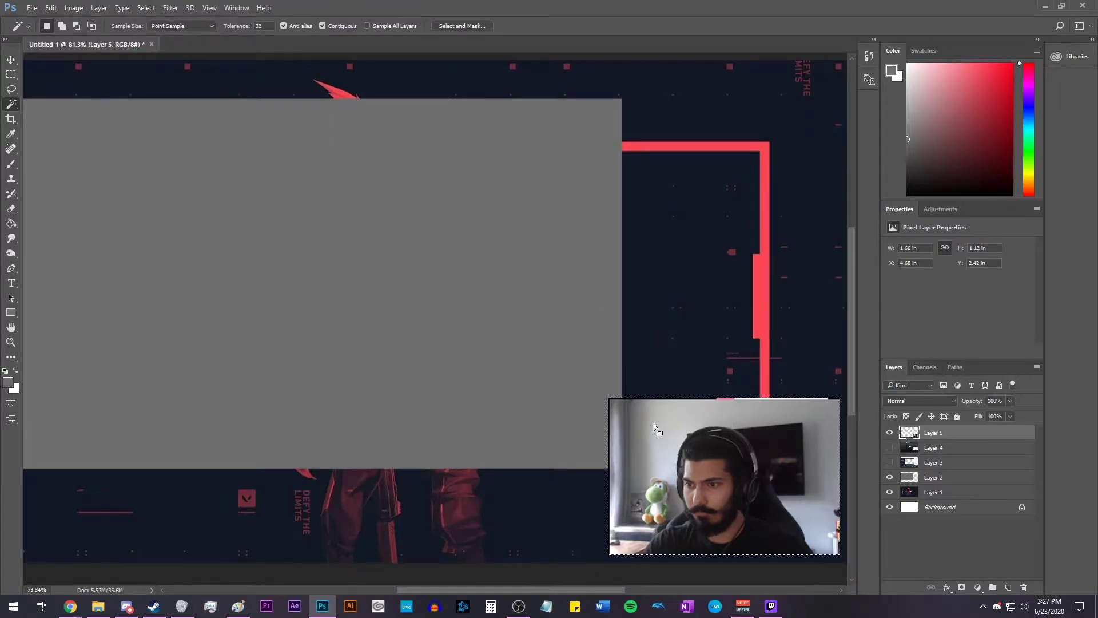
scroll(653, 424, "down", 3)
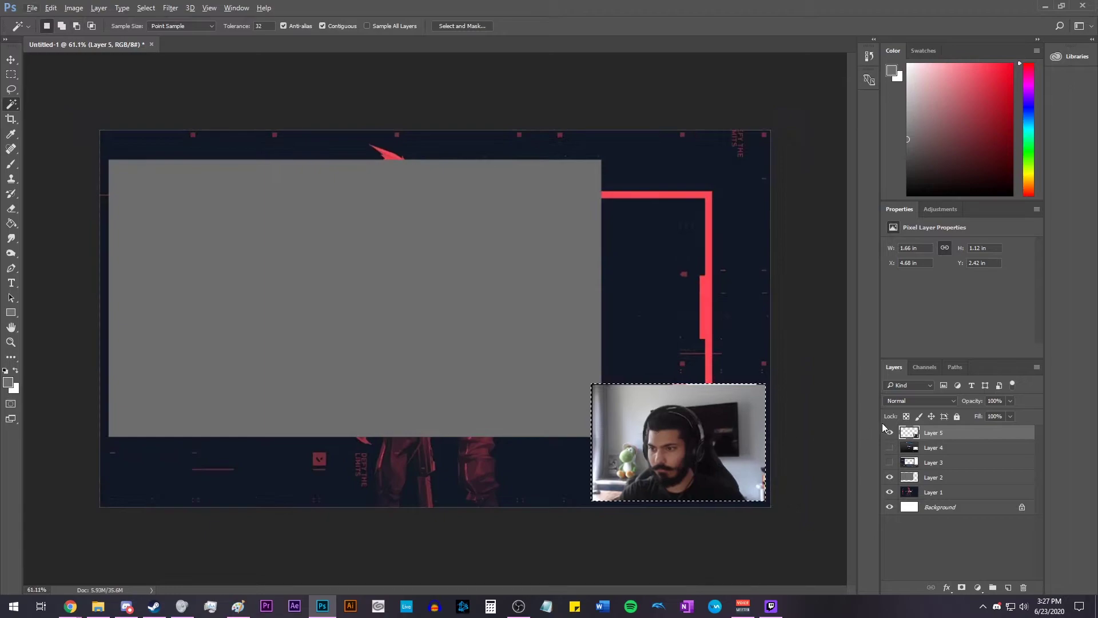
Add the grey gameplay rectangle to the selection and delete those areas from Layer 1
left_click(936, 493)
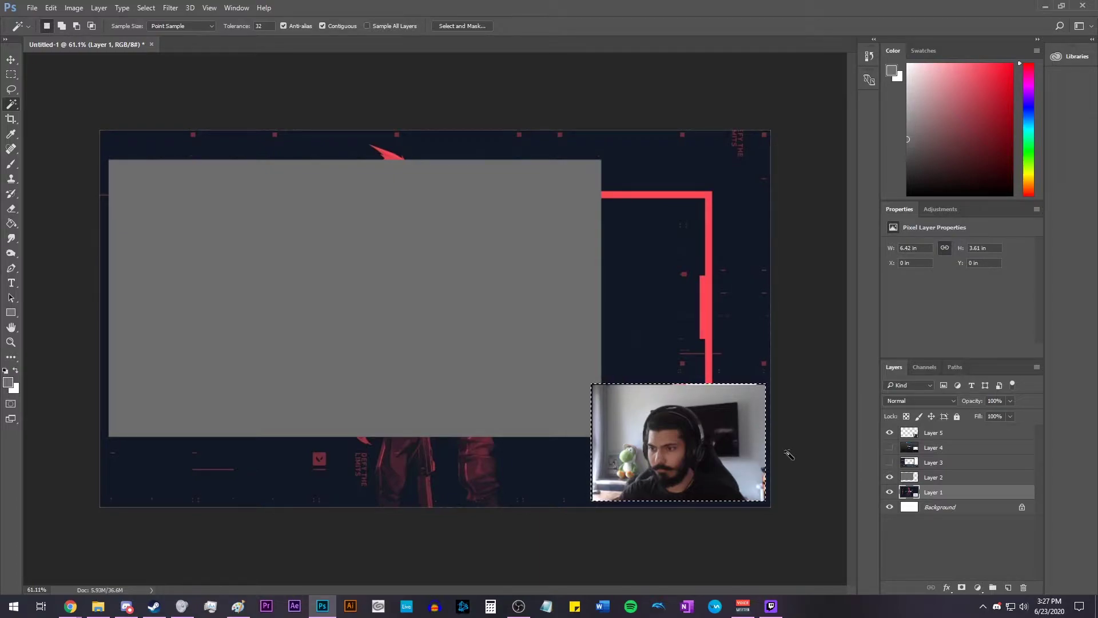
left_click(916, 478)
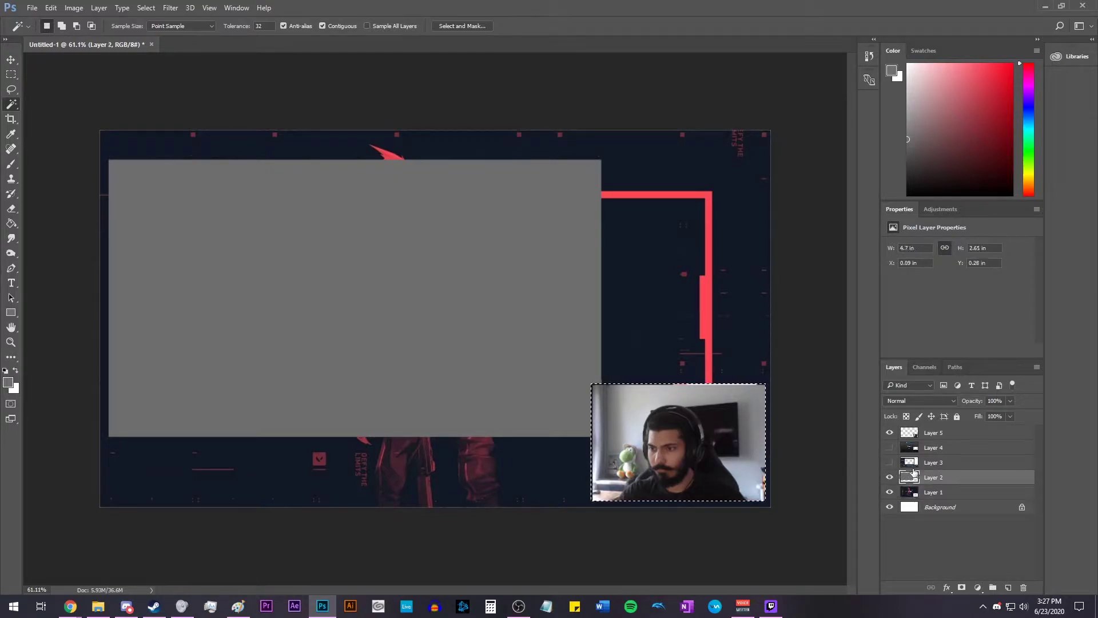
left_click(408, 238)
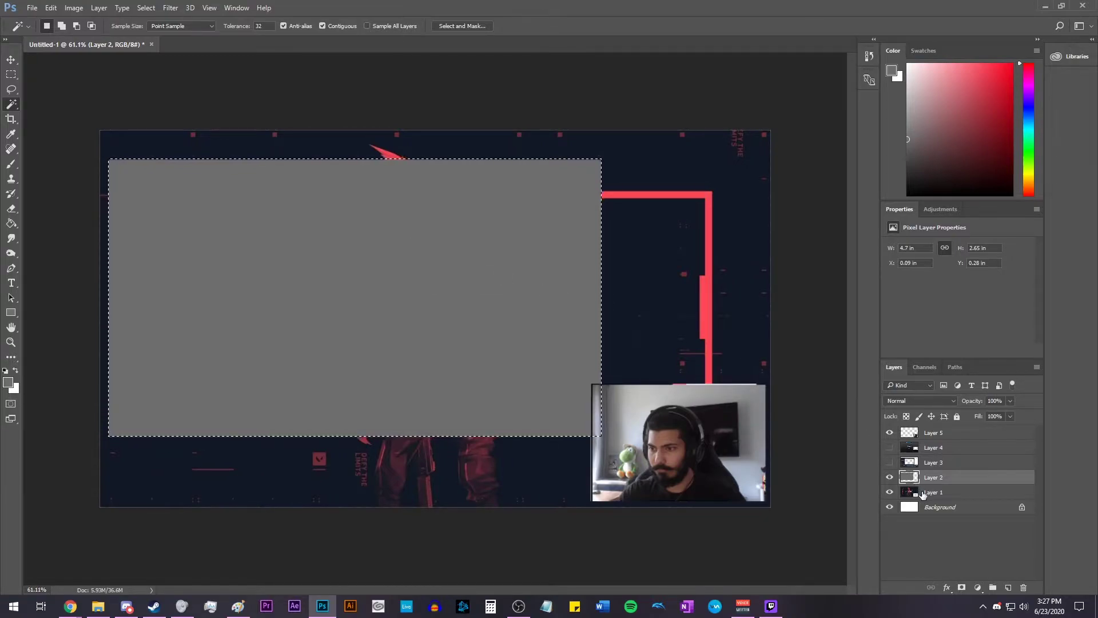
left_click(921, 493)
key("Delete")
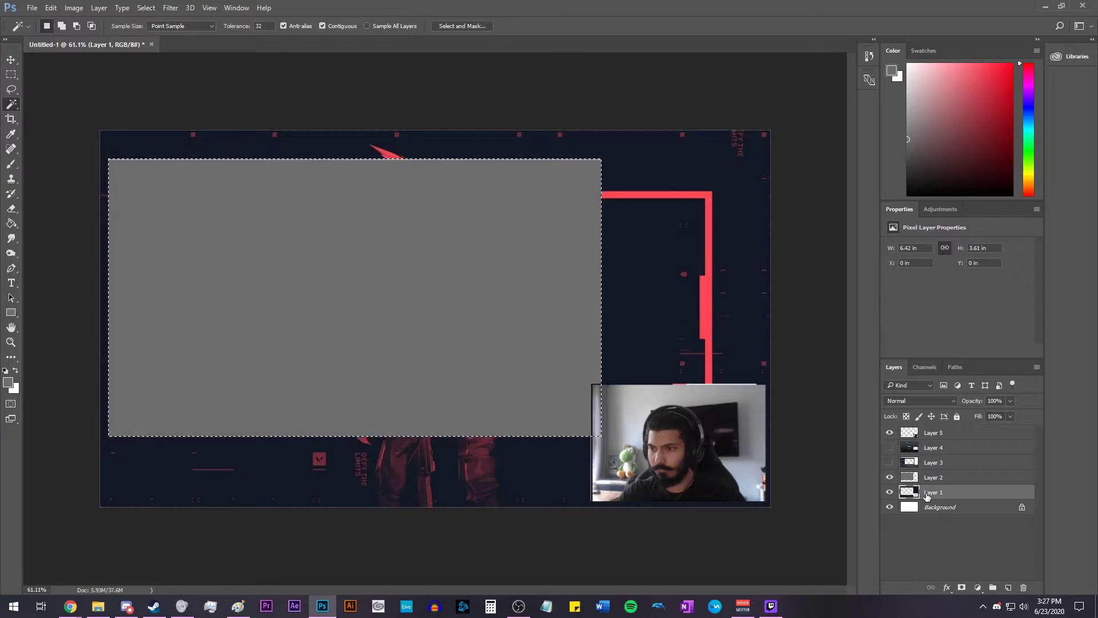
Hide Layers 2 and 5 and the Background, and deselect
left_click(890, 478)
left_click(890, 433)
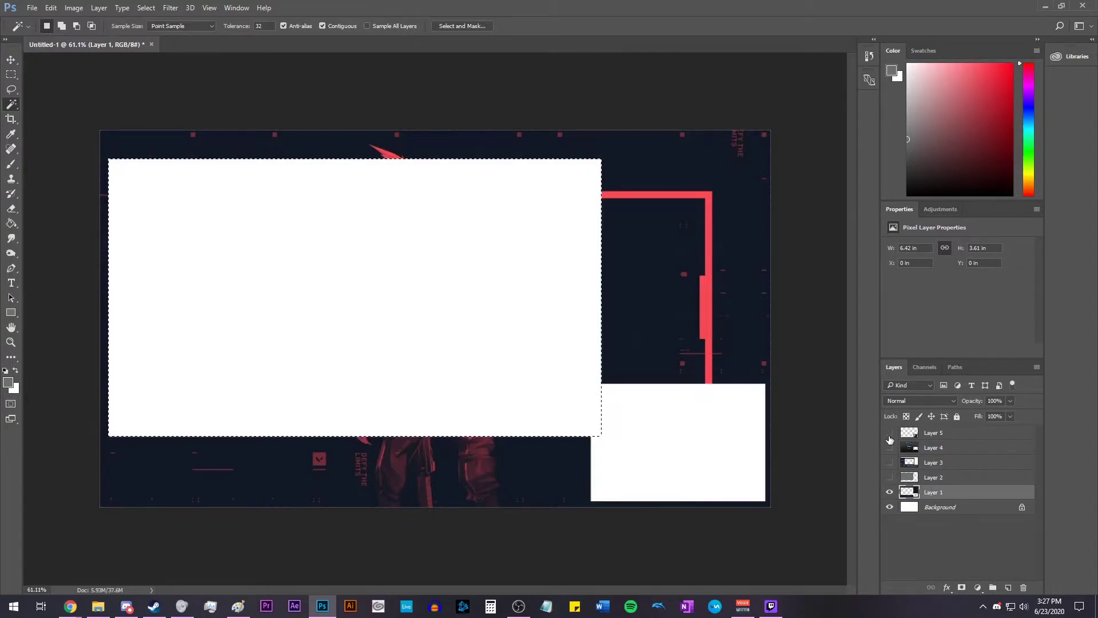
scroll(572, 332, "down", 1)
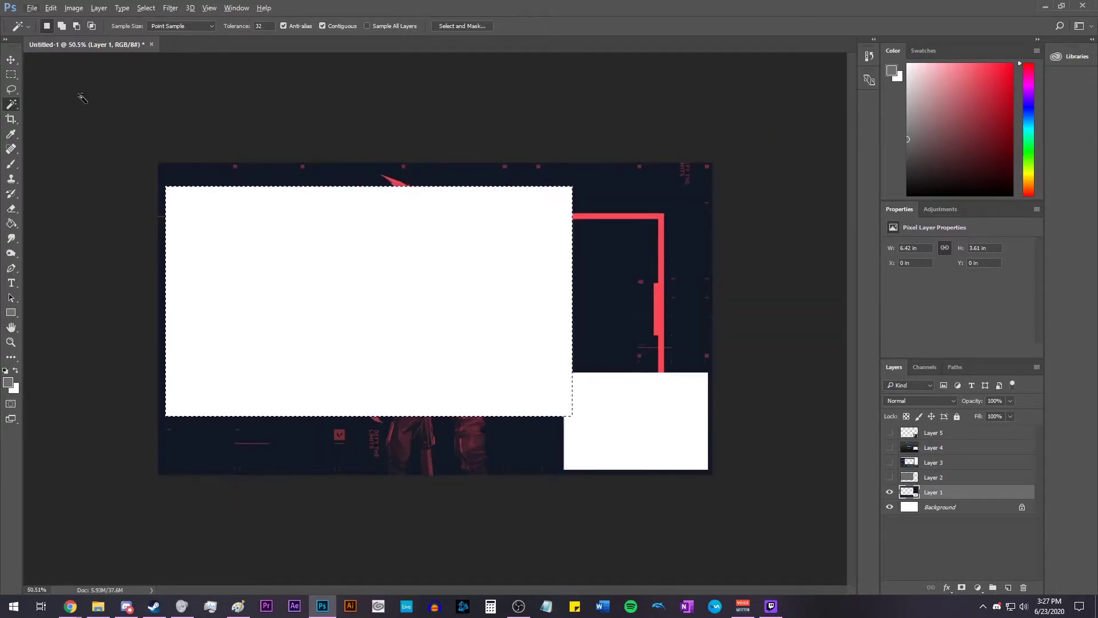
left_click(148, 8)
left_click(169, 31)
scroll(652, 276, "up", 1)
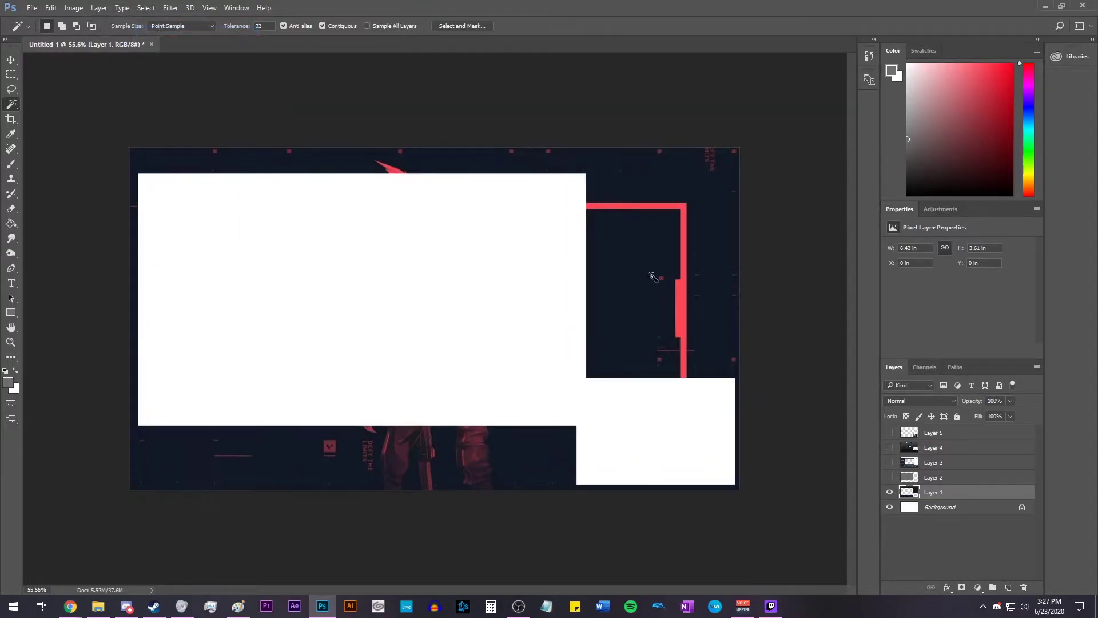
left_click(890, 508)
scroll(481, 268, "up", 3)
key("i")
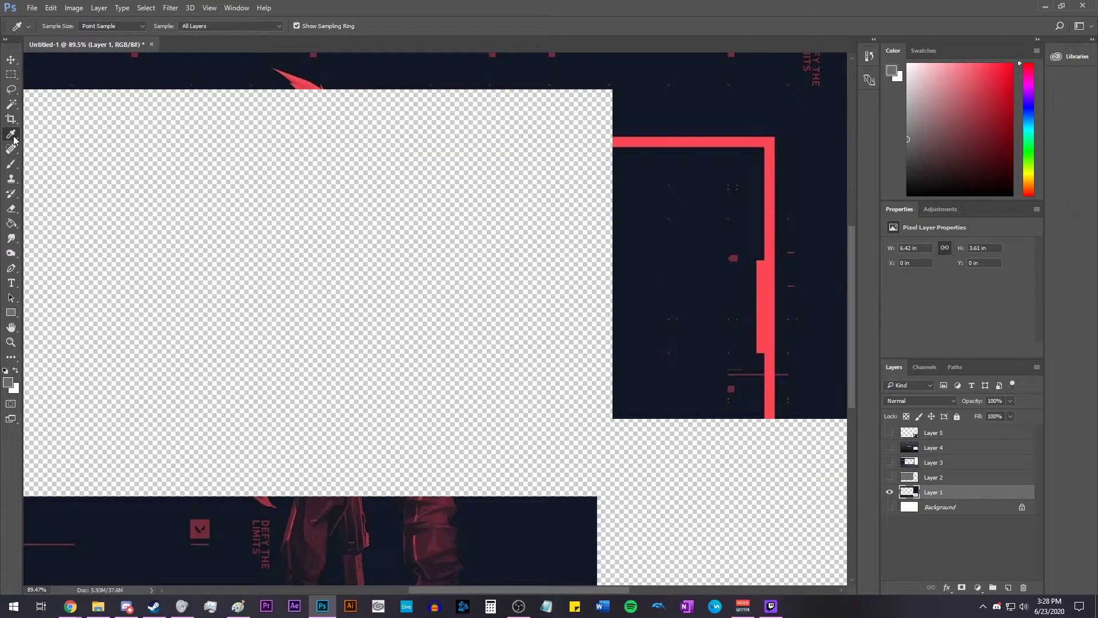
Sample the overlay's red frame as the foreground colour
left_click(768, 283)
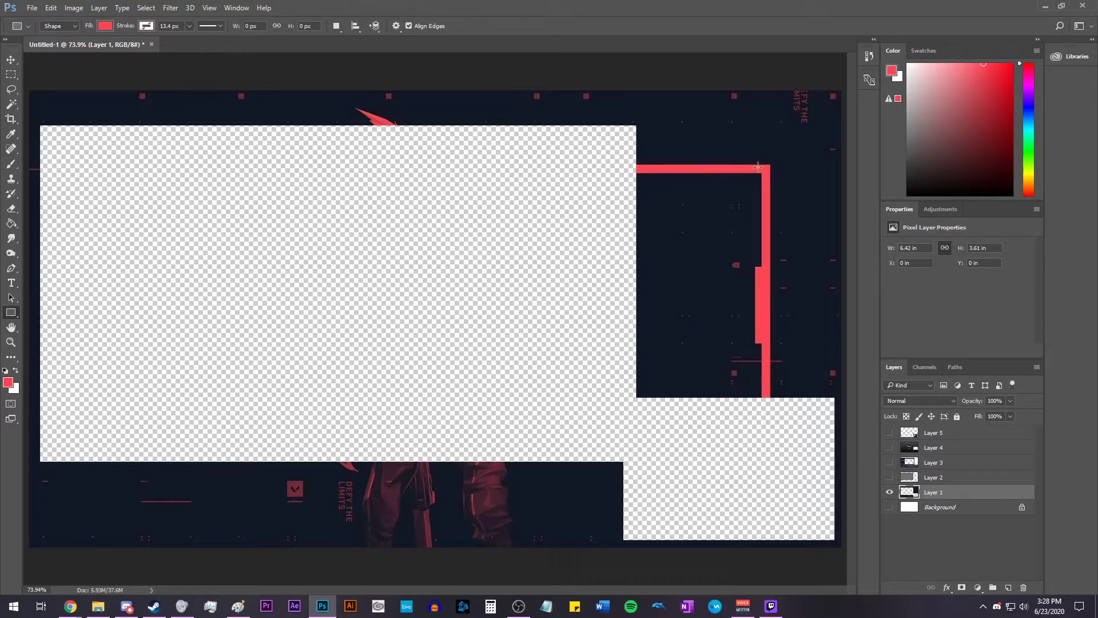
Draw a thin 19 × 810 px red bar along the gameplay box's left edge
left_click_drag(699, 129, 760, 275)
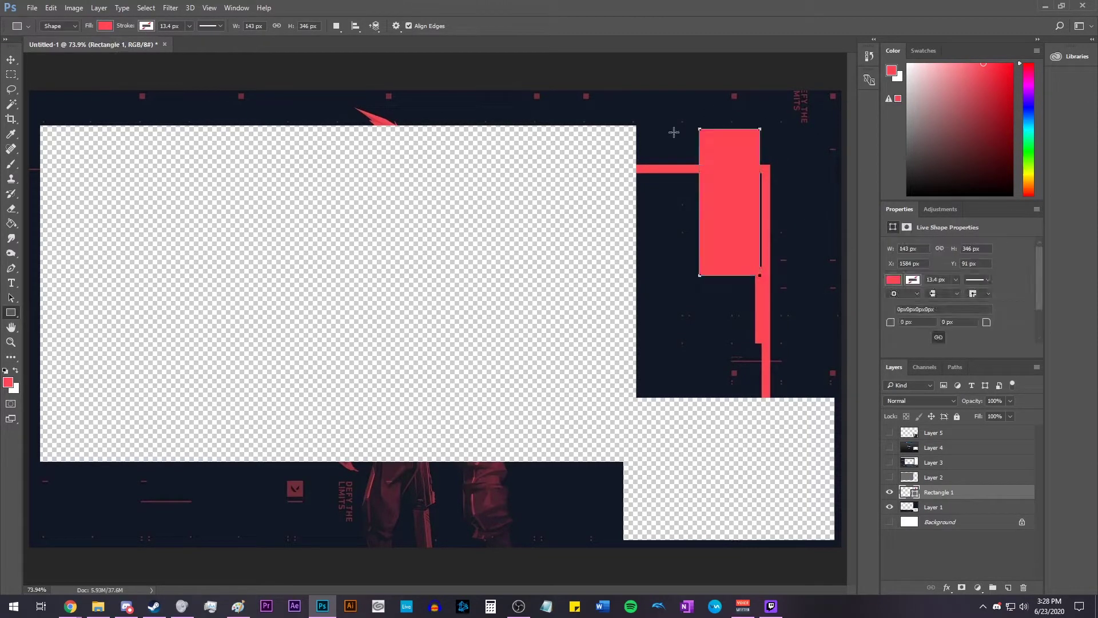
key("ctrl+z")
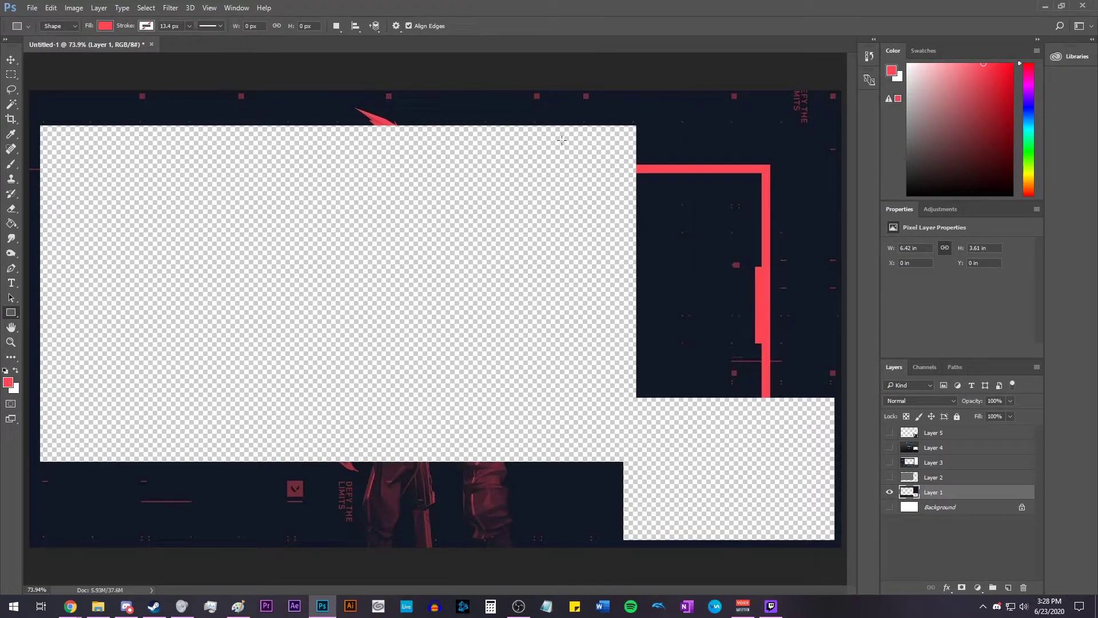
scroll(600, 155, "up", 2)
left_click_drag(188, 117, 198, 570)
scroll(632, 230, "down", 1)
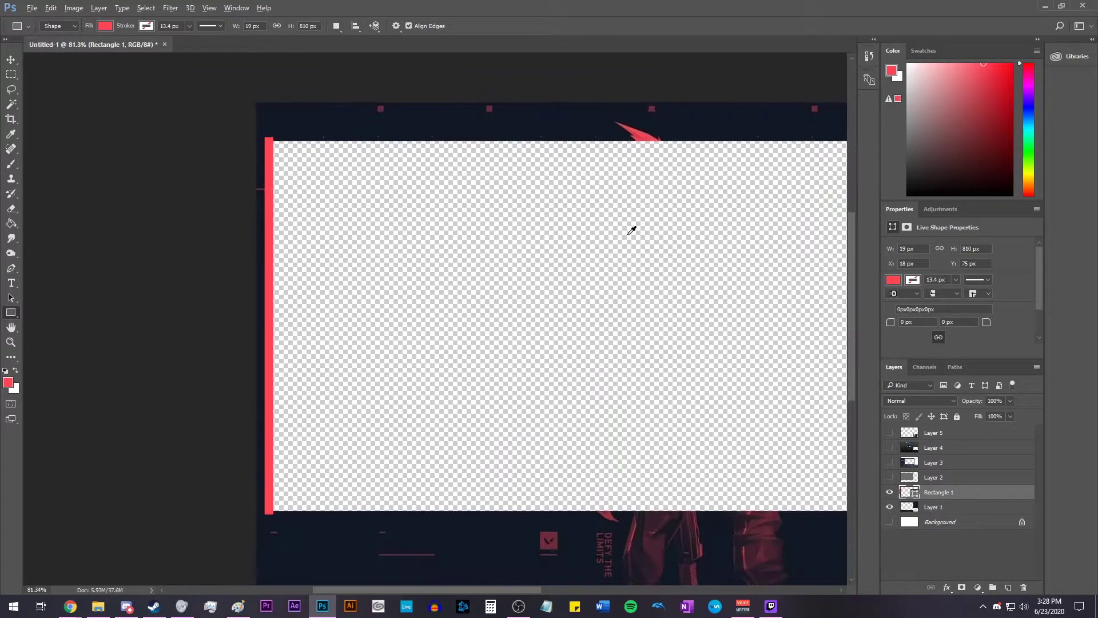
scroll(632, 229, "down", 1)
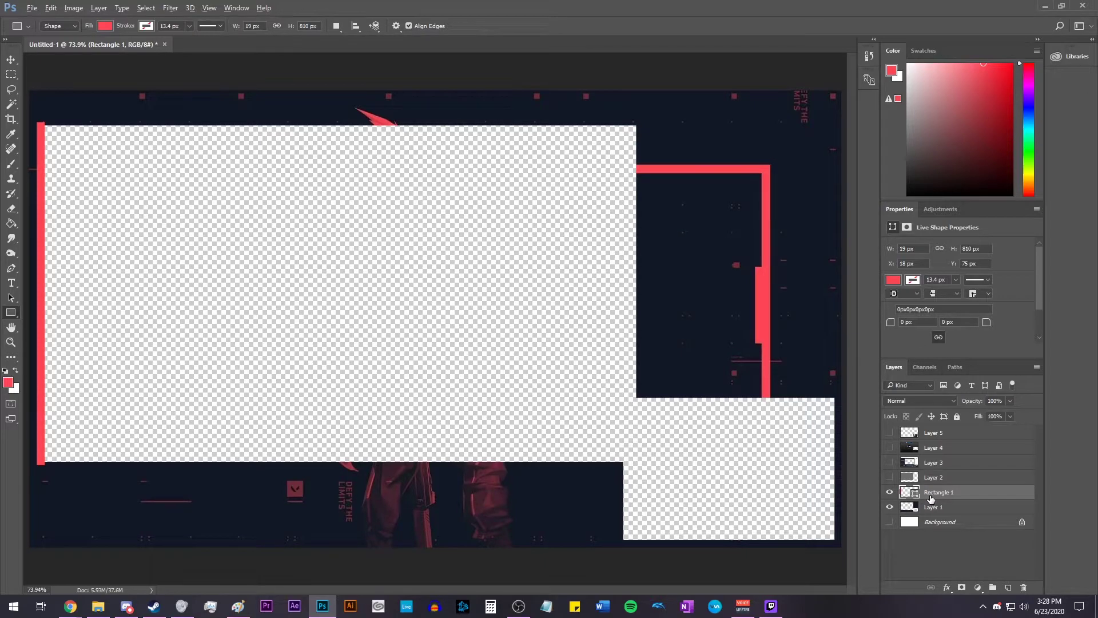
Duplicate the red bar's layer above Layer 1 and reselect the original Rectangle 1
left_click_drag(930, 496, 939, 505)
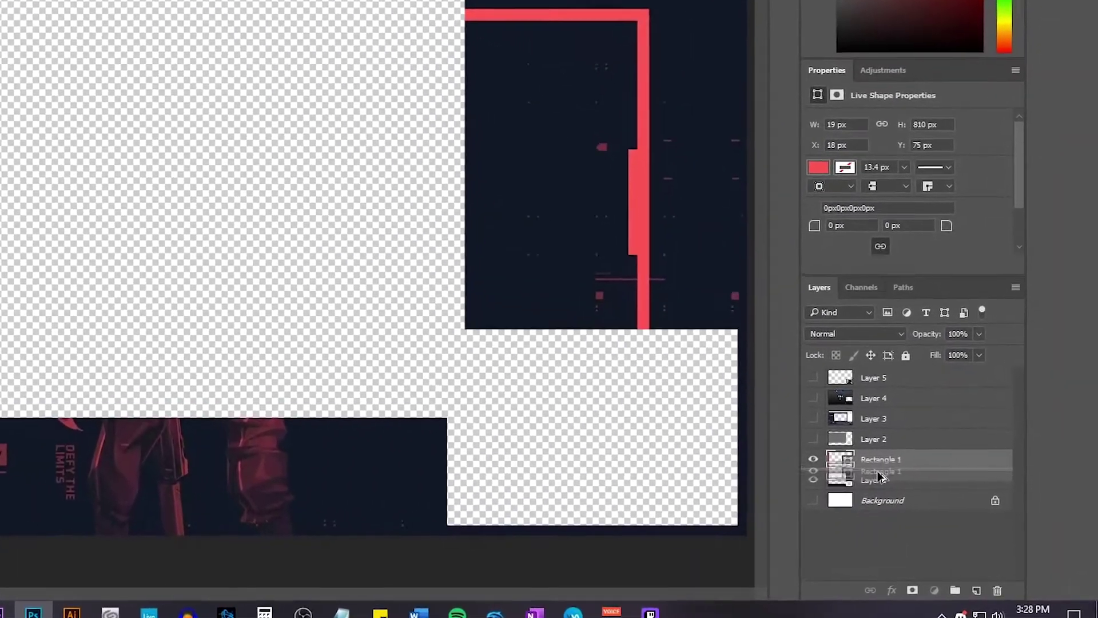
left_click_drag(881, 477, 881, 476)
left_click_drag(743, 411, 741, 412)
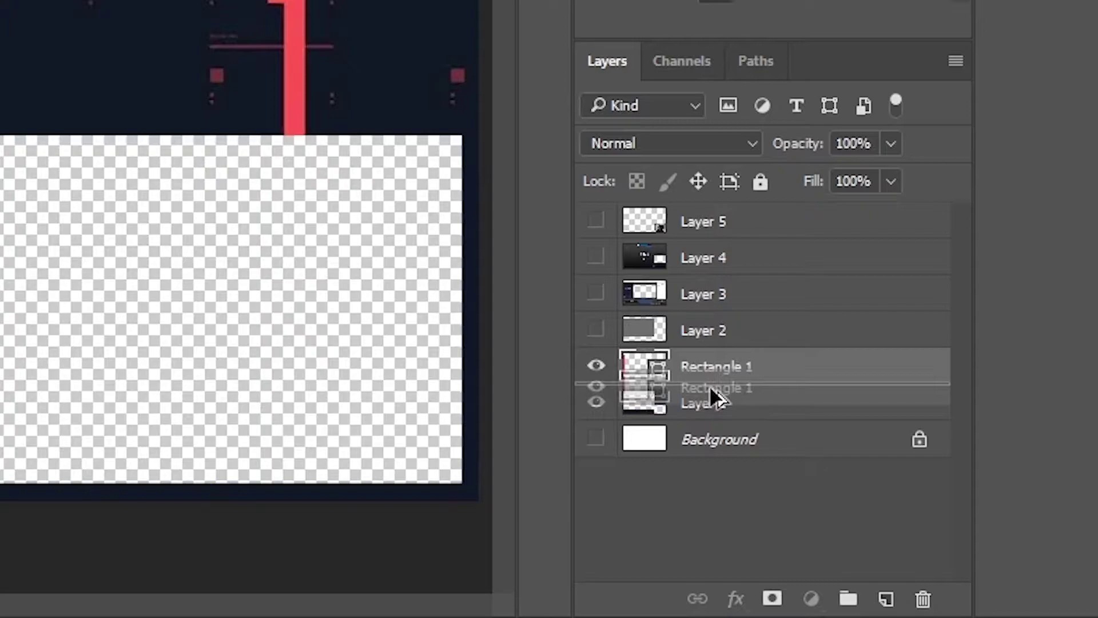
left_click_drag(712, 395, 674, 400)
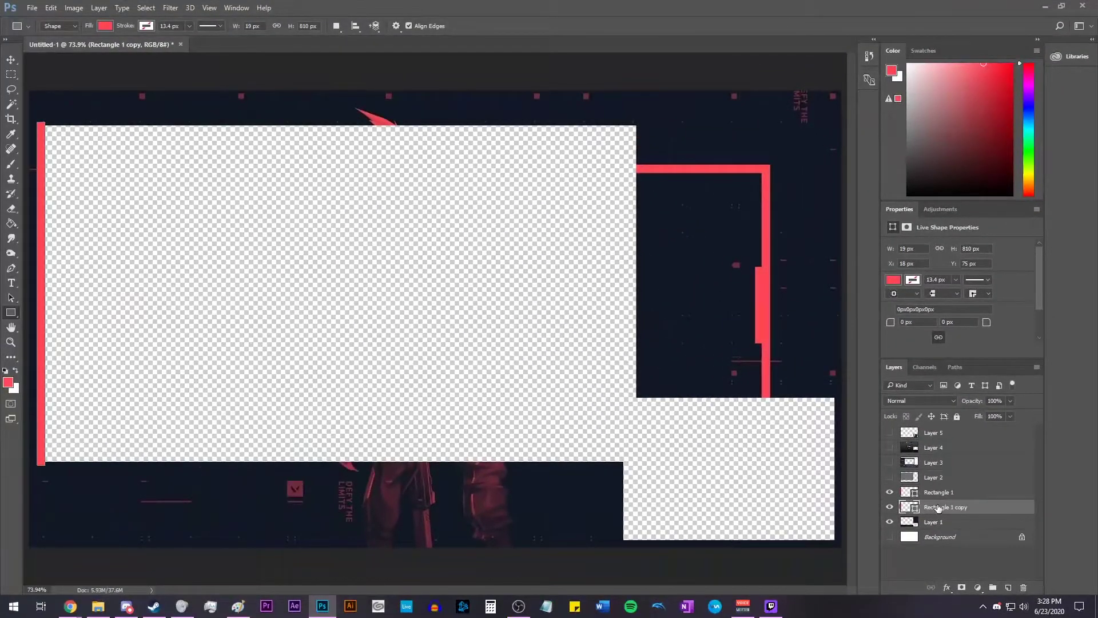
left_click(934, 490)
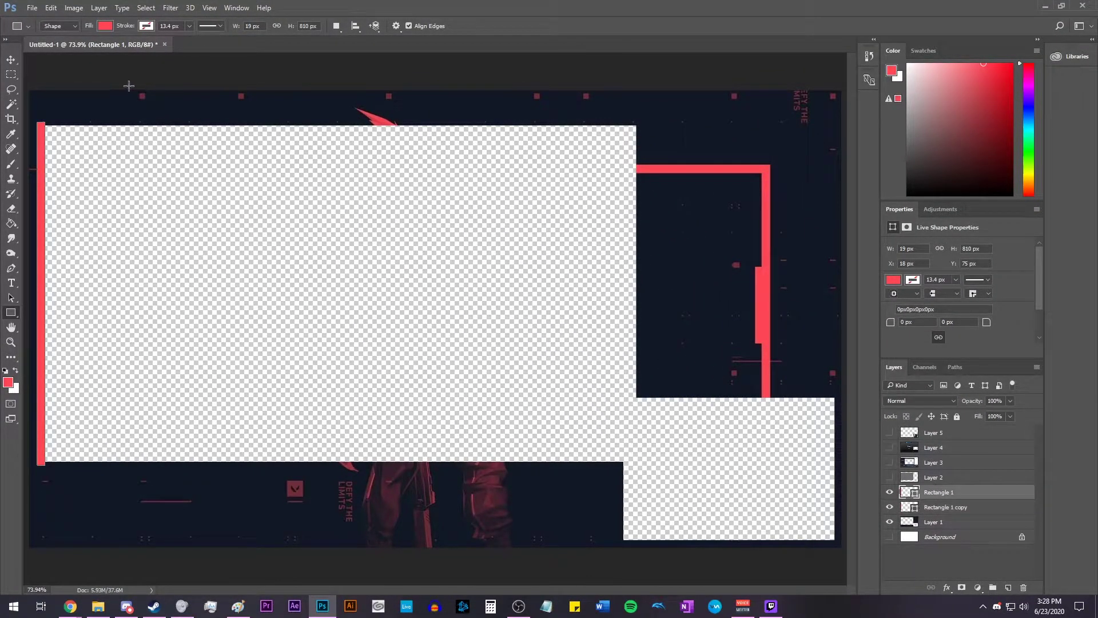
Copy the red bar onto the gameplay box, rotating and stretching it horizontally across the top edge
key("p")
key("v")
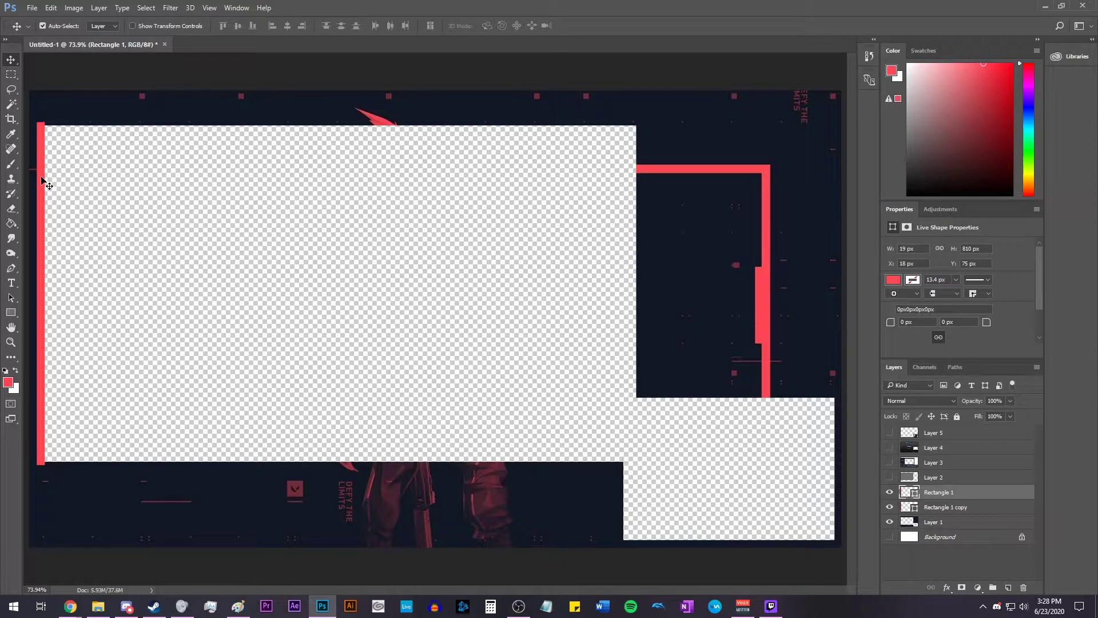
left_click_drag(41, 181, 639, 223)
left_click_drag(927, 495, 929, 501)
left_click(934, 494)
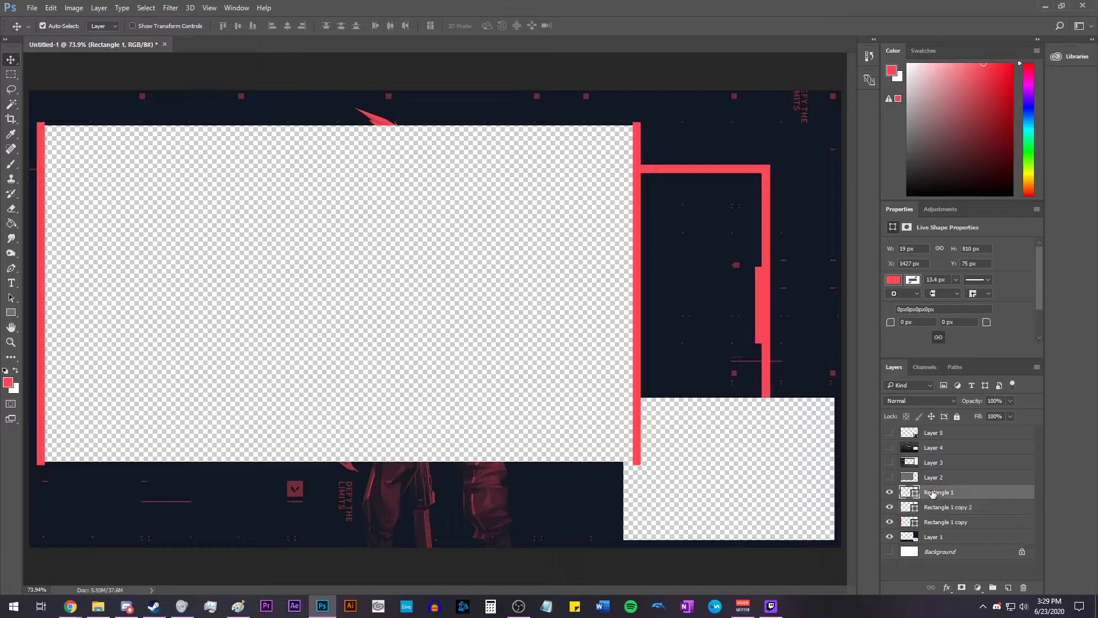
key("ctrl+t")
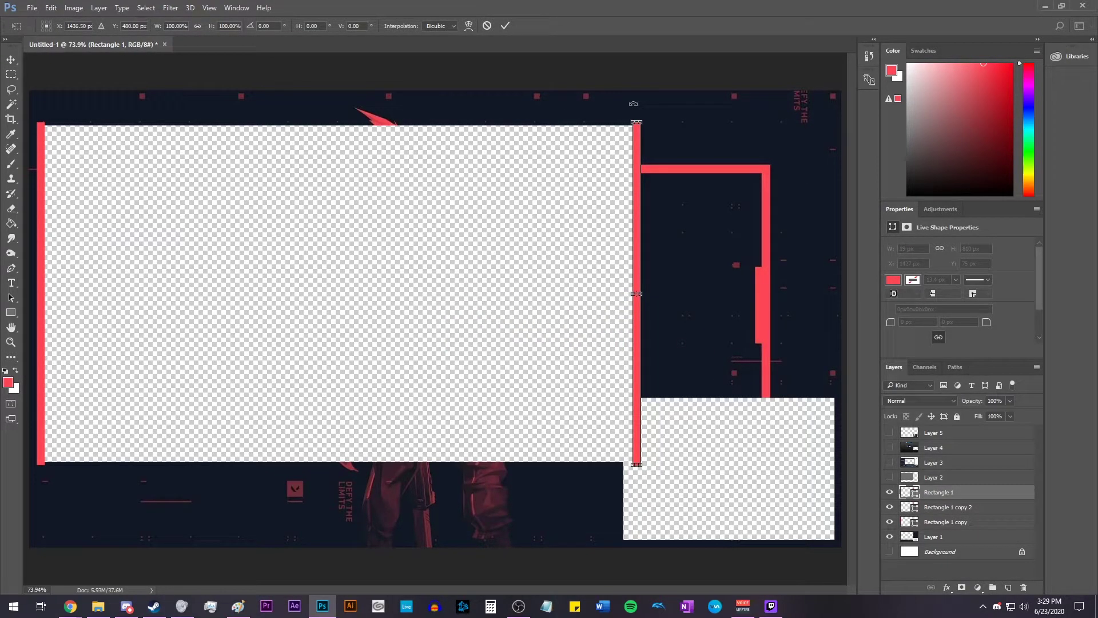
left_click_drag(633, 104, 87, 130)
left_click_drag(380, 127, 639, 126)
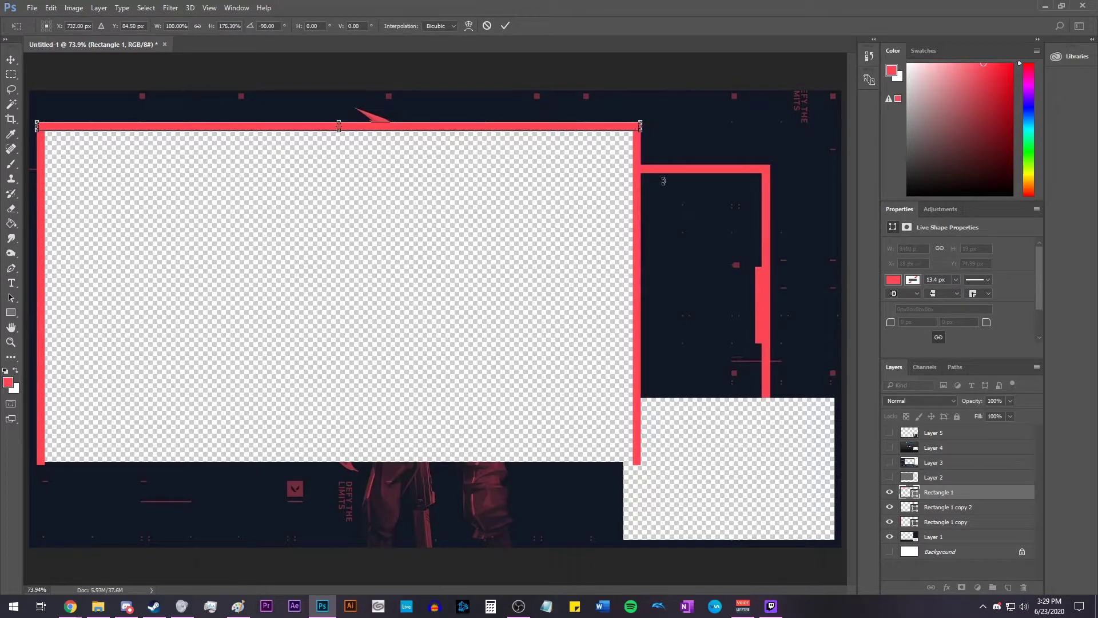
key("Return")
Duplicate more bars around the bottom-right box, turning one upright along its side
left_click_drag(945, 492, 944, 500)
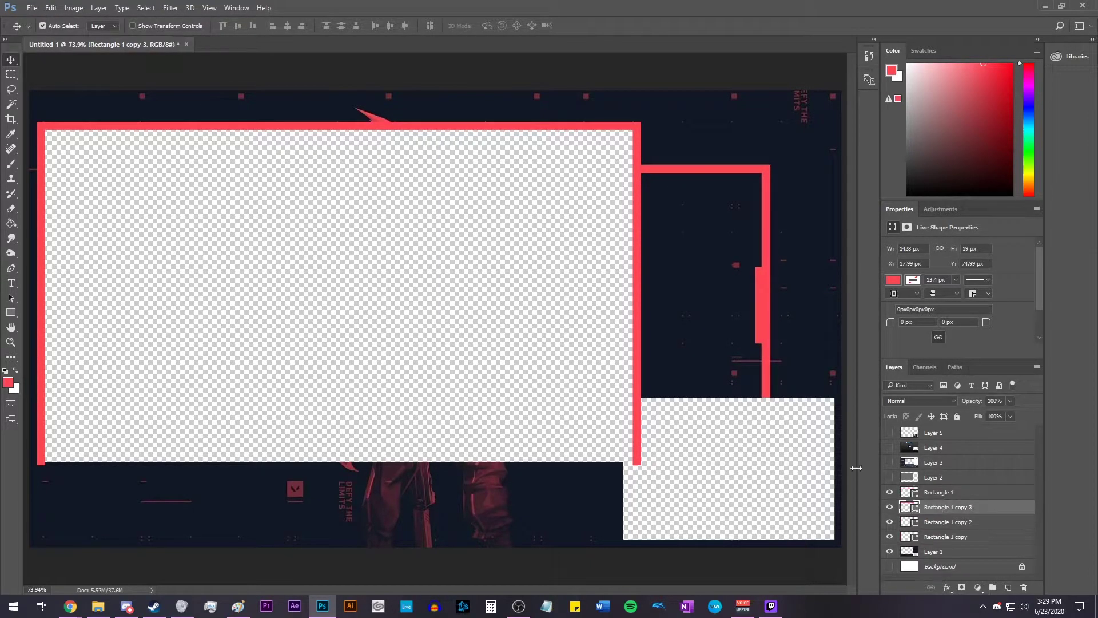
left_click(392, 128)
left_click_drag(393, 128, 973, 540)
left_click_drag(941, 494, 941, 505)
left_click(50, 8)
left_click(80, 274)
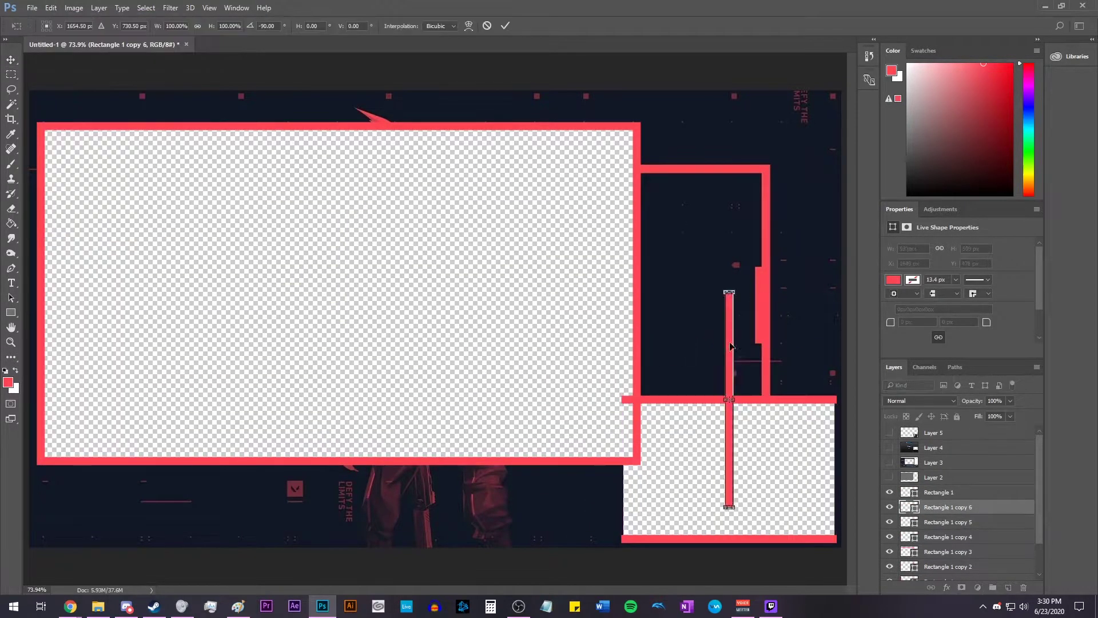
left_click_drag(729, 400, 626, 429)
scroll(568, 289, "down", 2)
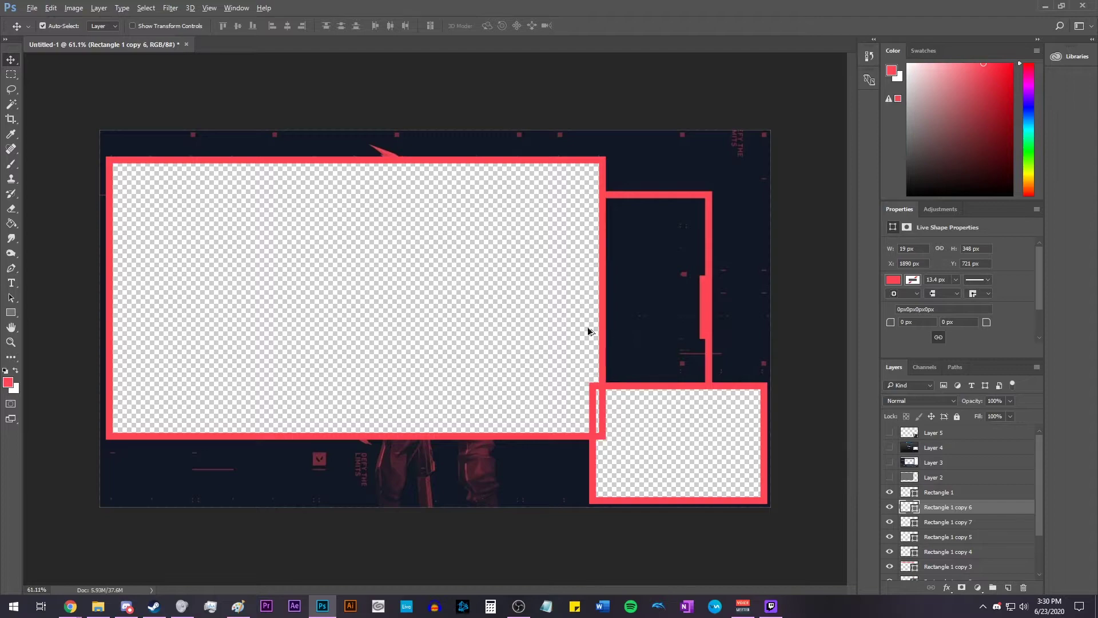
Shift-select the bottom-right box's bar layers and merge them into one shape
scroll(734, 453, "up", 6)
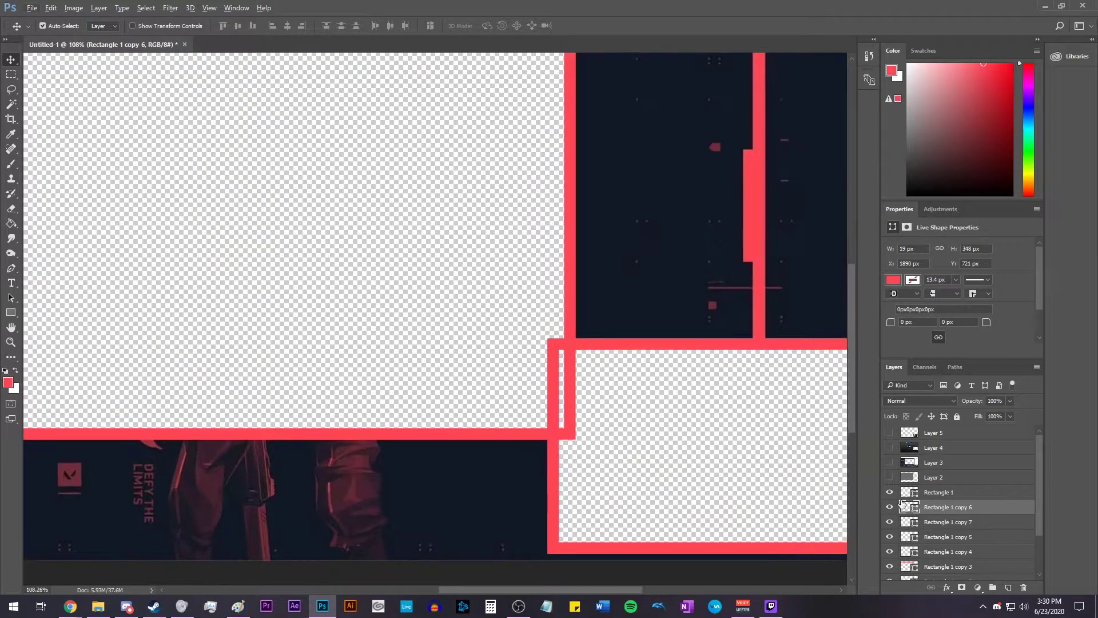
scroll(972, 504, "down", 3)
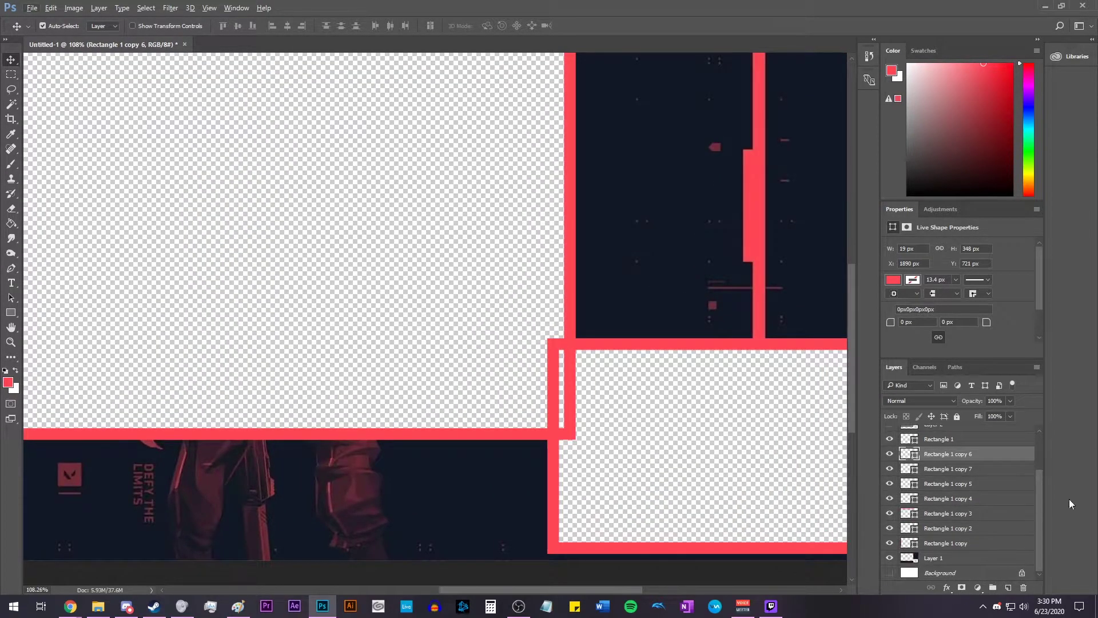
left_click(934, 444, "shift")
left_click(898, 483, "shift")
left_click(889, 484)
left_click(890, 483)
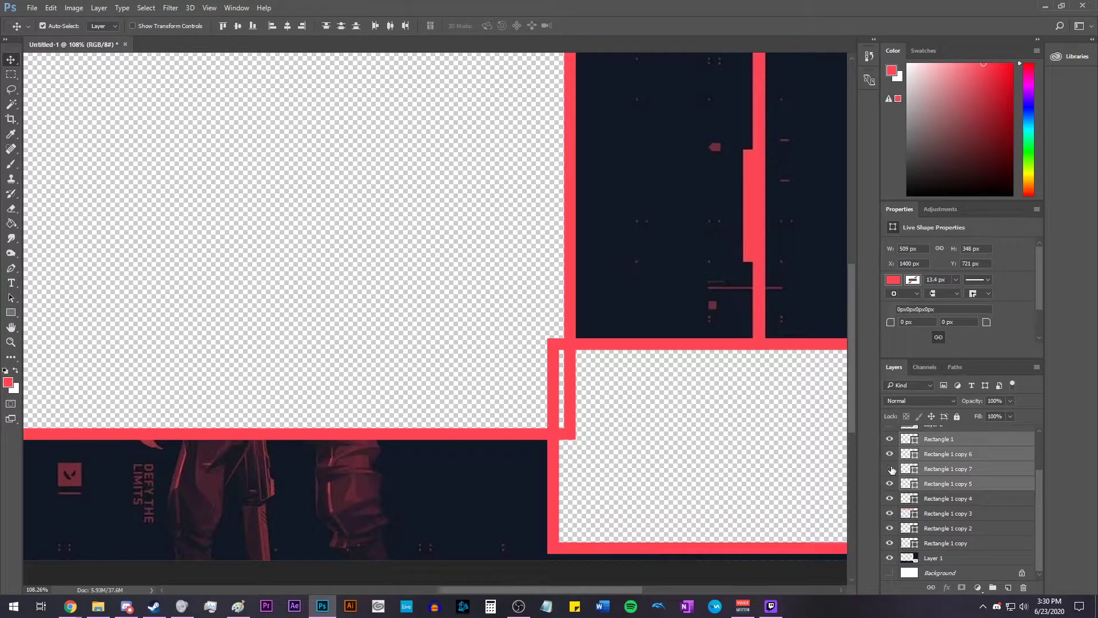
left_click(891, 469)
left_click(891, 469)
left_click(890, 448)
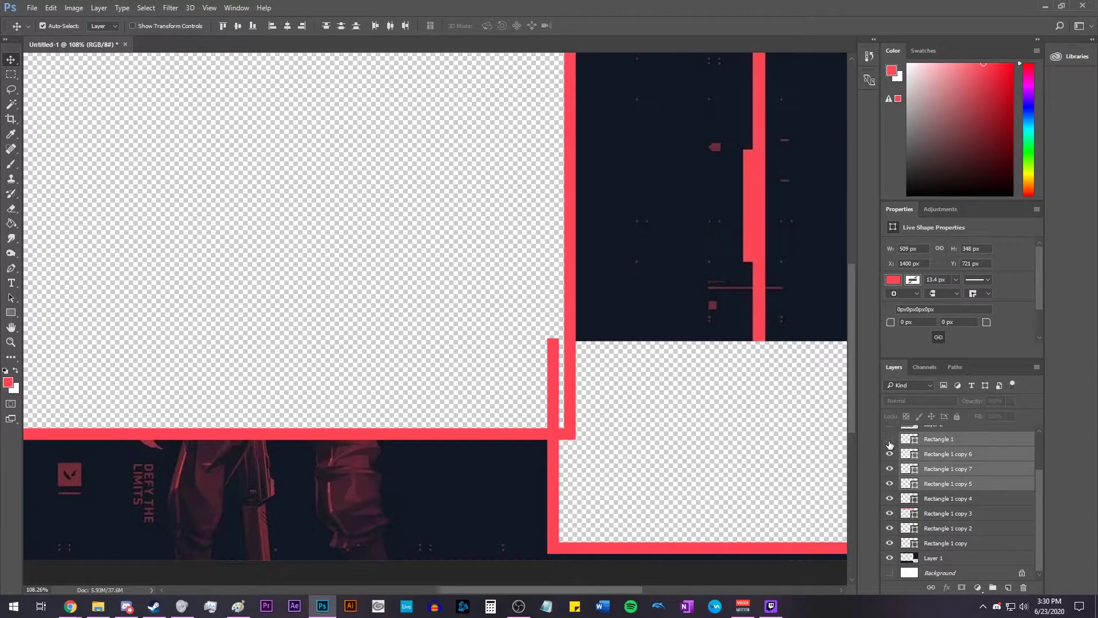
left_click(890, 449)
right_click(935, 441)
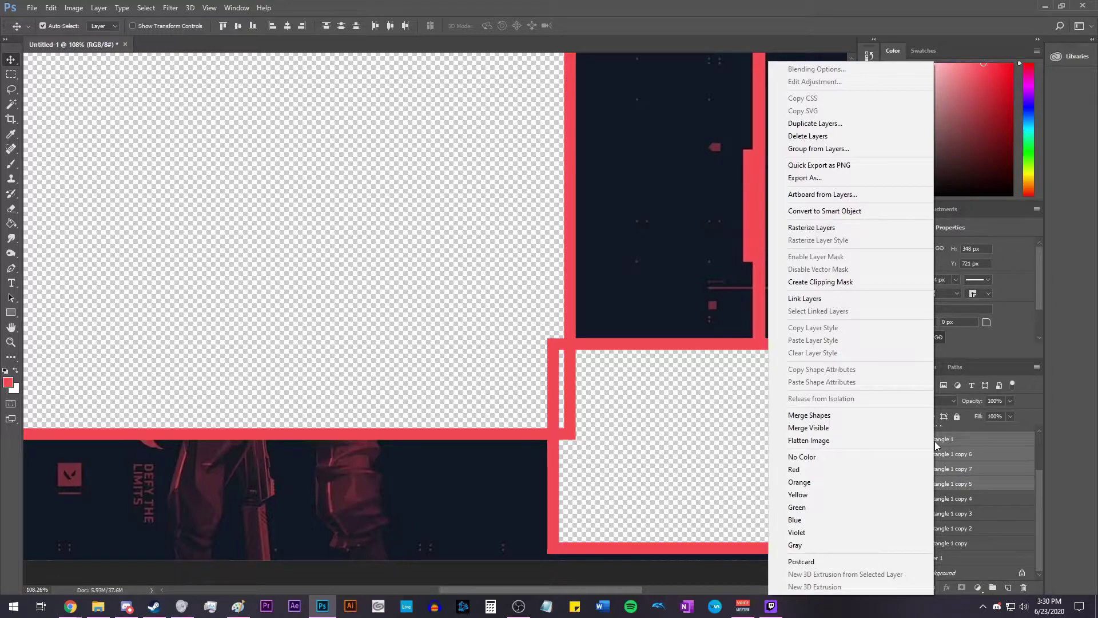
left_click(841, 415)
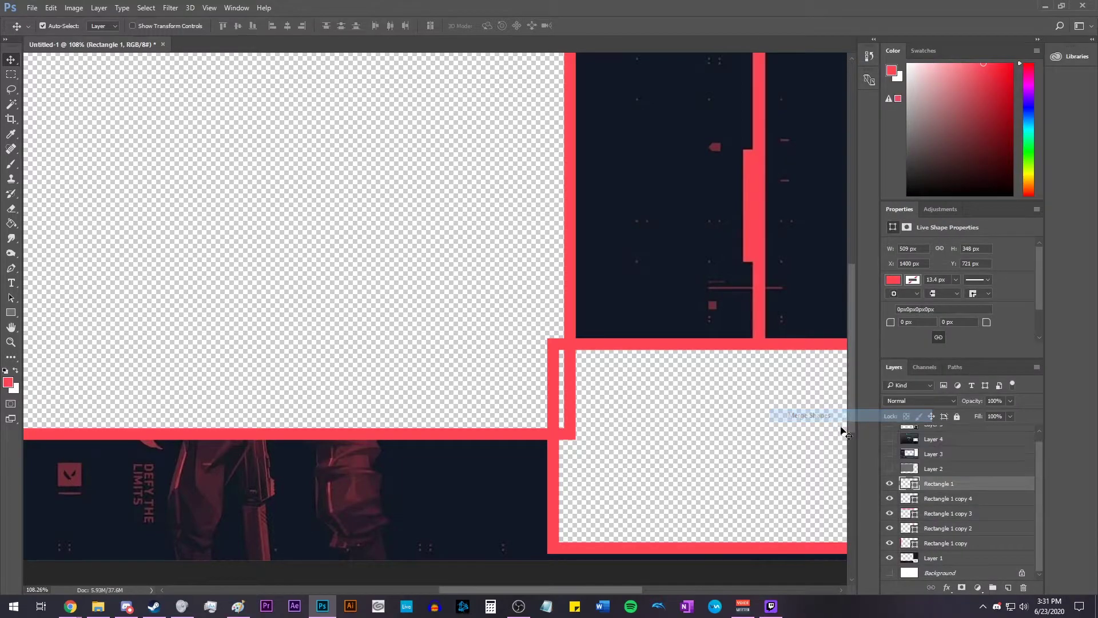
left_click(890, 484)
left_click(890, 484)
key("ctrl+0")
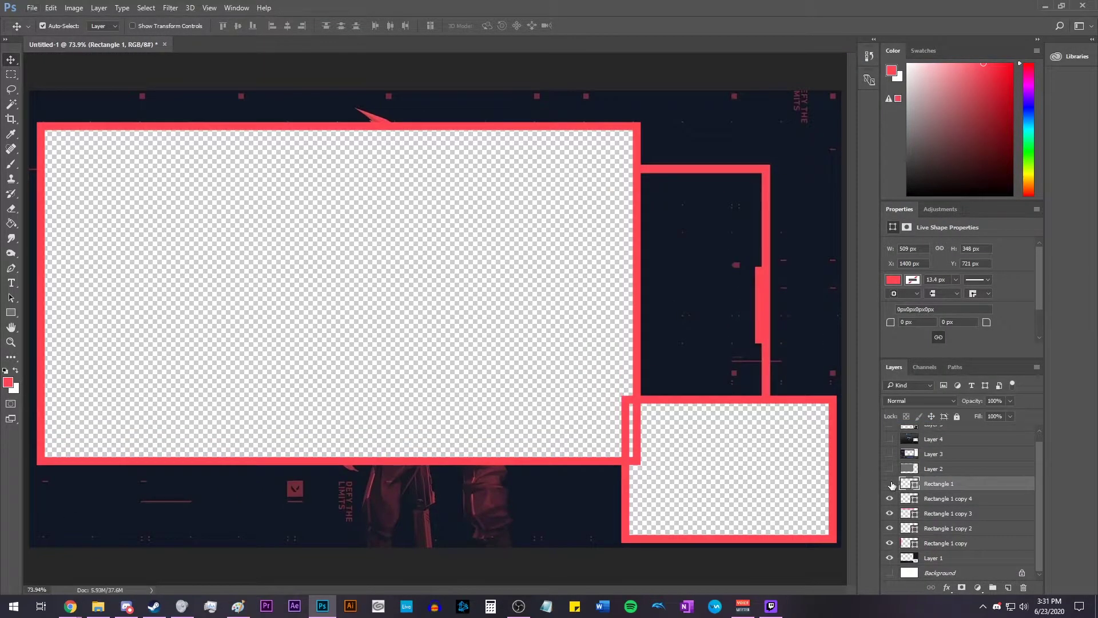
Select the gameplay box's four bar layers and merge them into Rectangle 1 copy 4
left_click(952, 498)
left_click(954, 513, "shift")
left_click(956, 528, "shift")
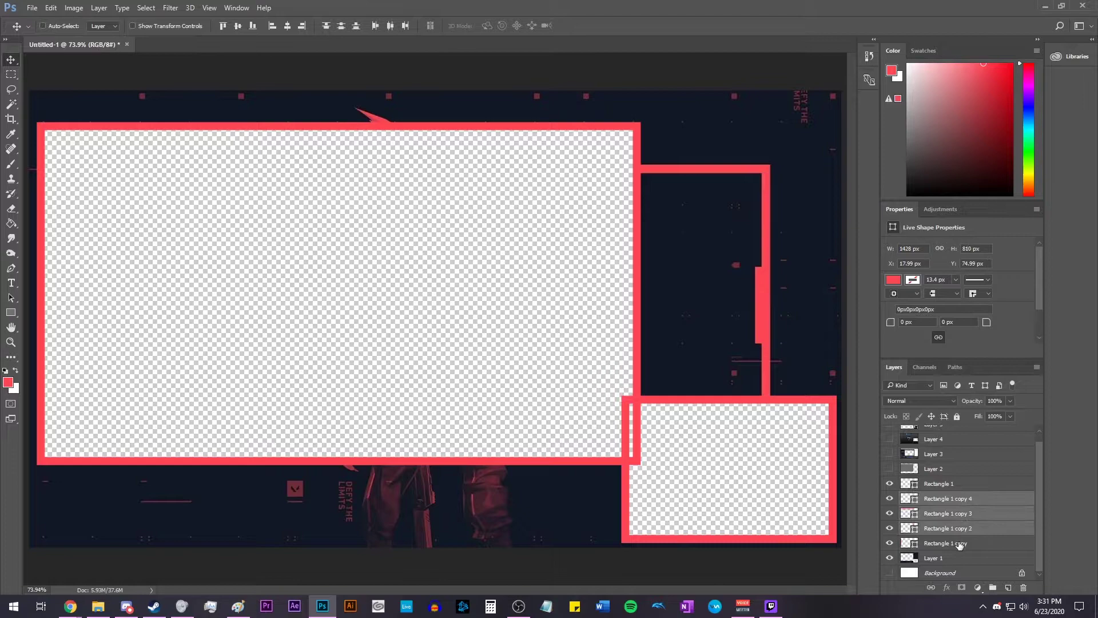
left_click(959, 544, "shift")
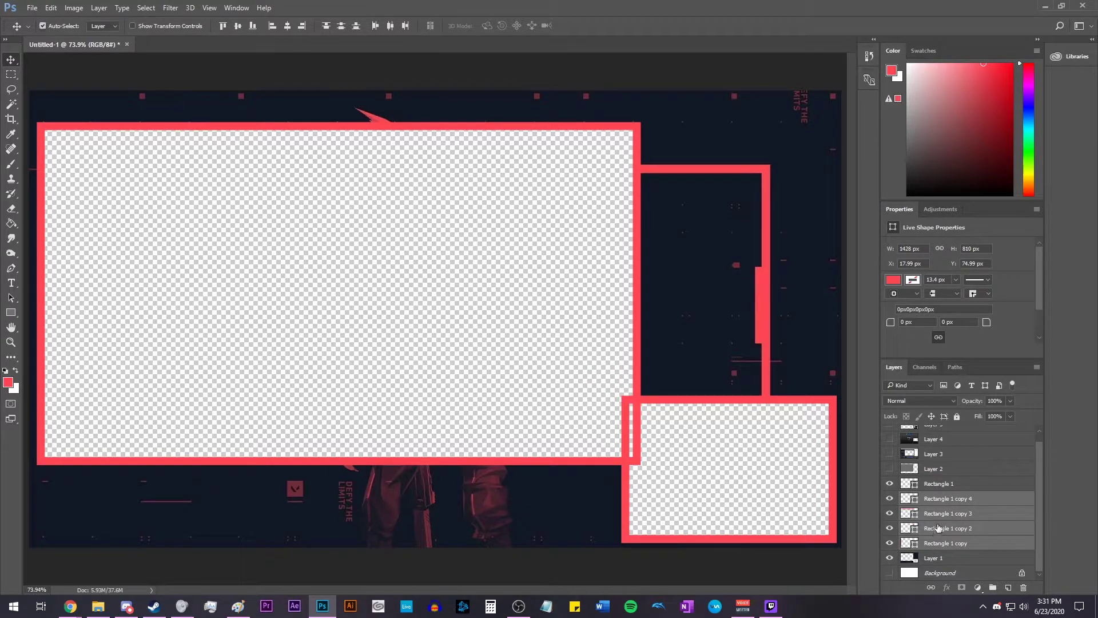
right_click(938, 528)
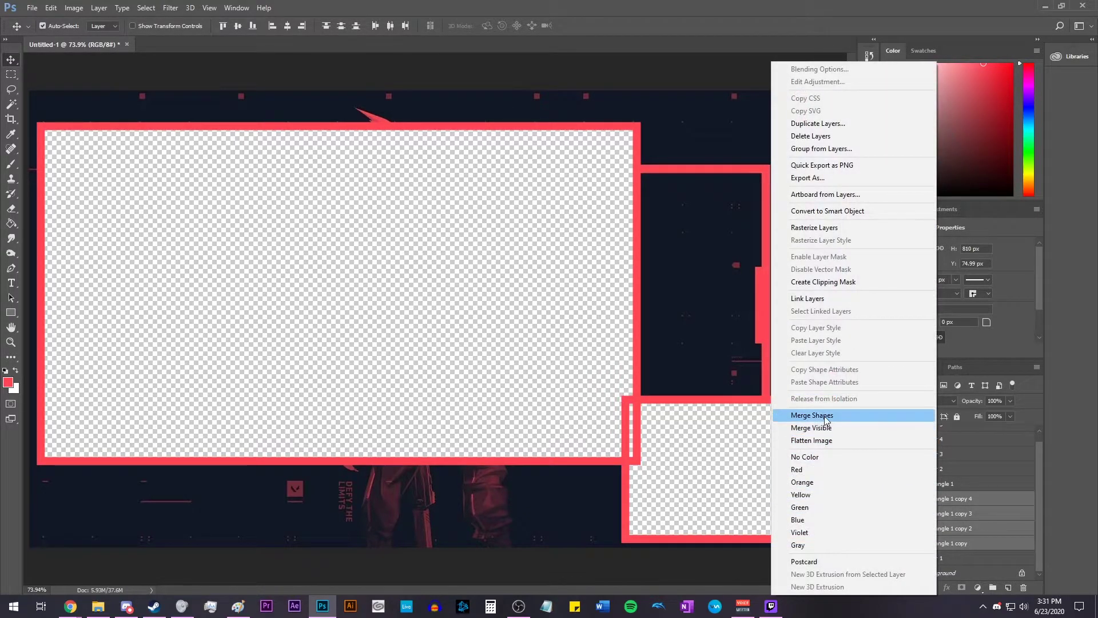
left_click(826, 417)
left_click(928, 496)
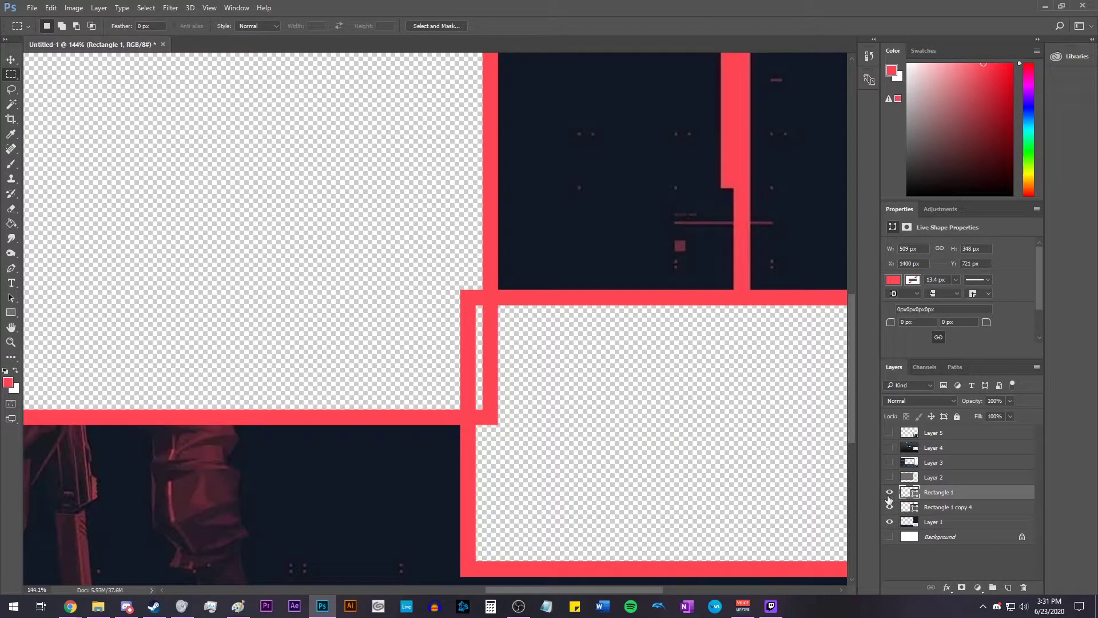
Select where the two frames overlap, attempt to delete it, and dismiss the resulting error
left_click(889, 492)
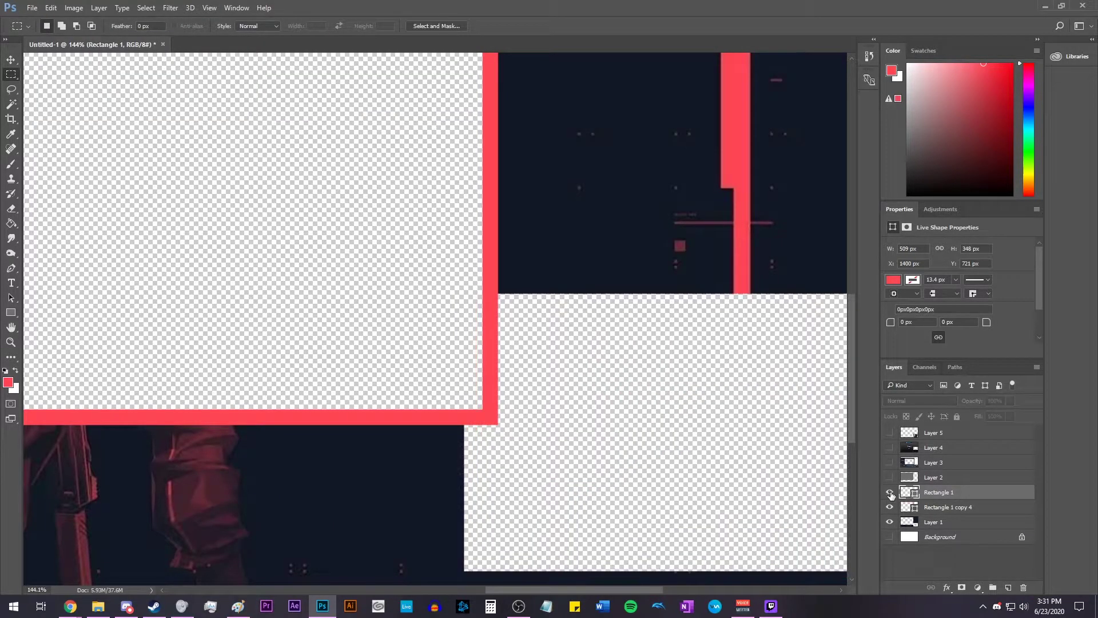
left_click(890, 492)
left_click(941, 507)
scroll(487, 359, "up", 1)
scroll(598, 365, "up", 1)
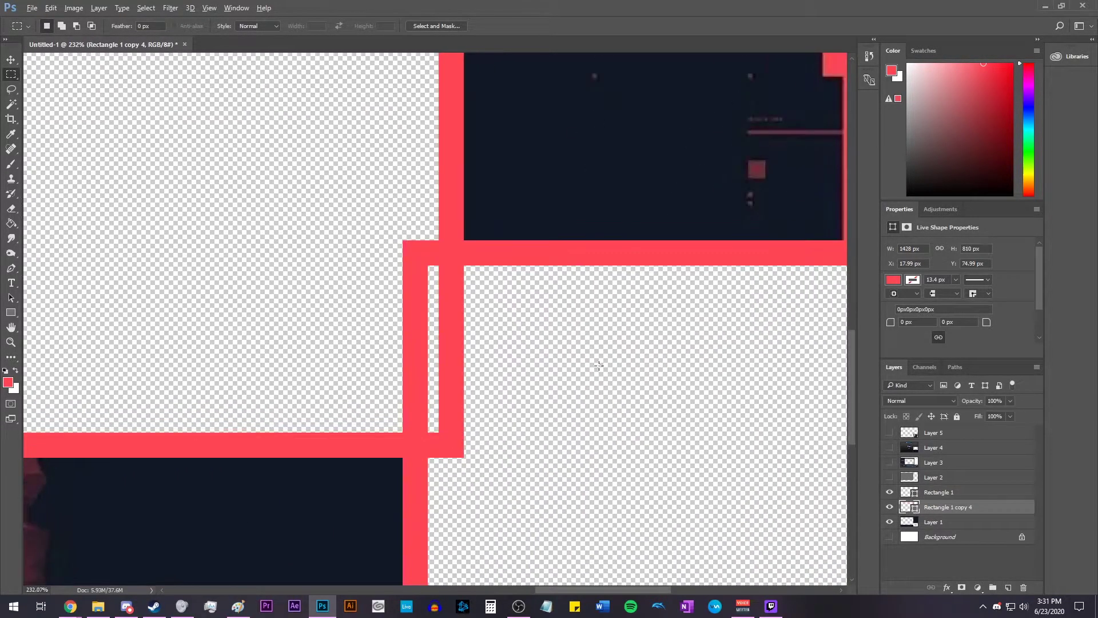
left_click_drag(416, 255, 659, 505)
key("Delete")
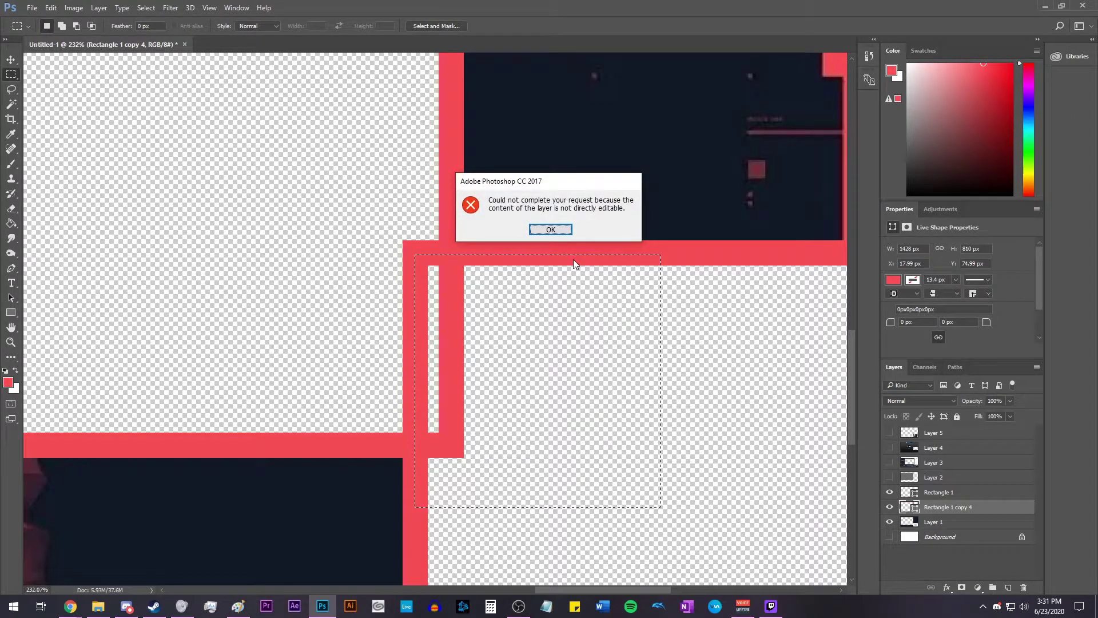
left_click(549, 231)
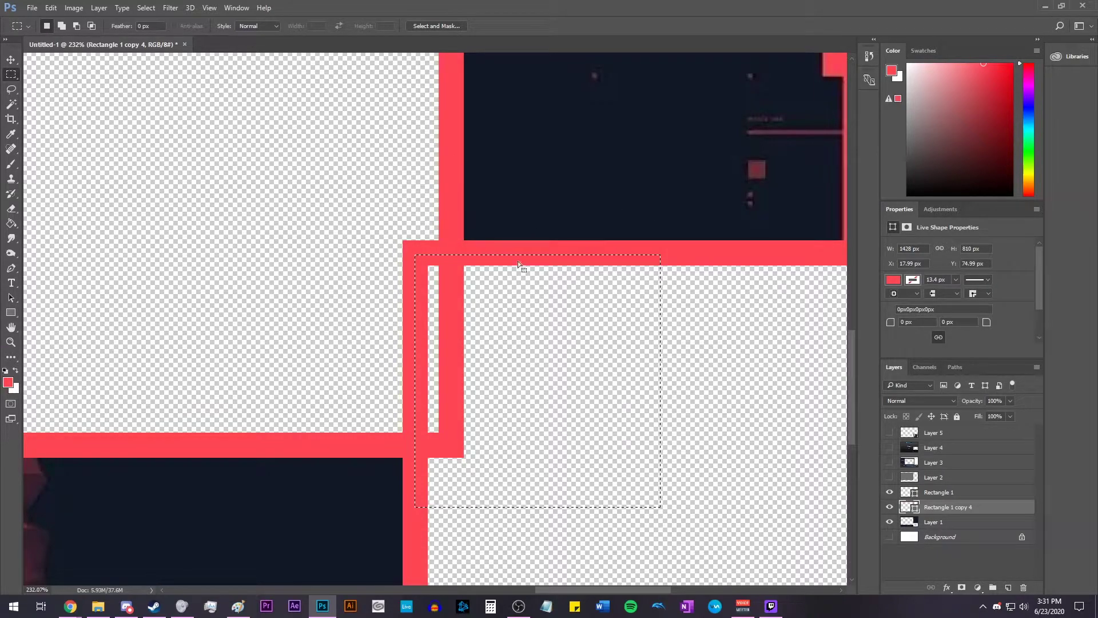
Rasterize the Rectangle 1 copy 4 layer and deselect to view the whole design
right_click(932, 507)
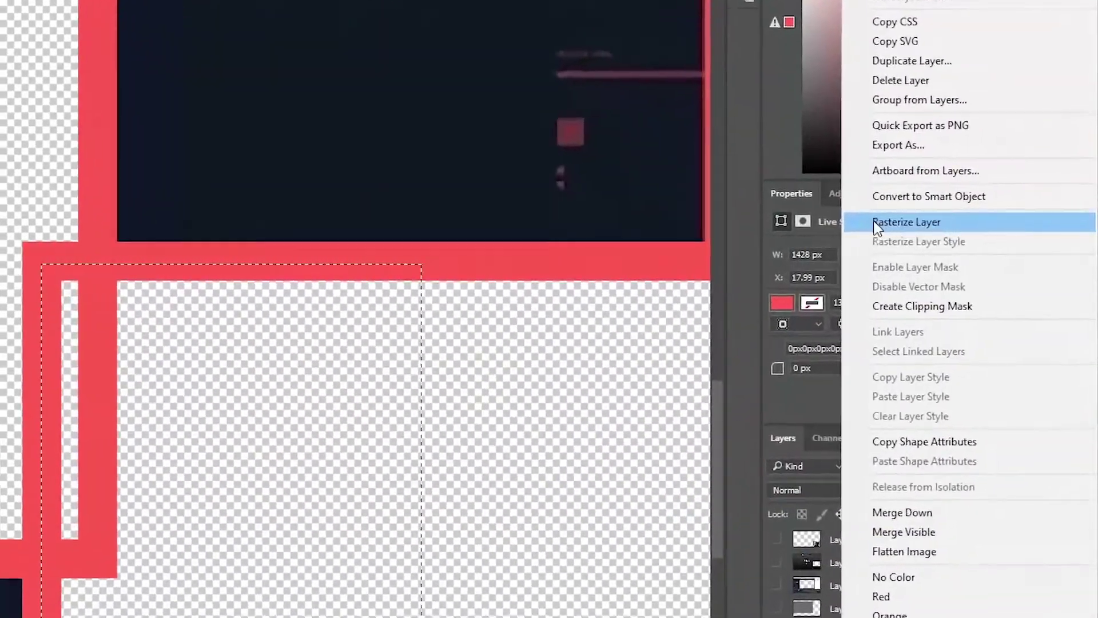
left_click(875, 222)
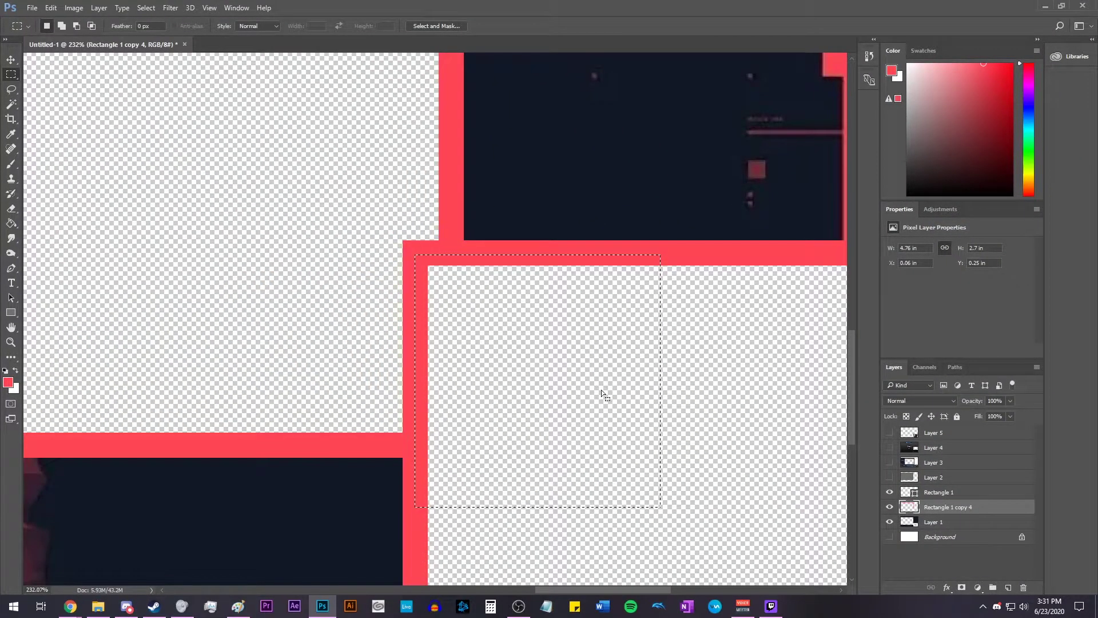
key("ctrl+d")
scroll(602, 389, "down", 6)
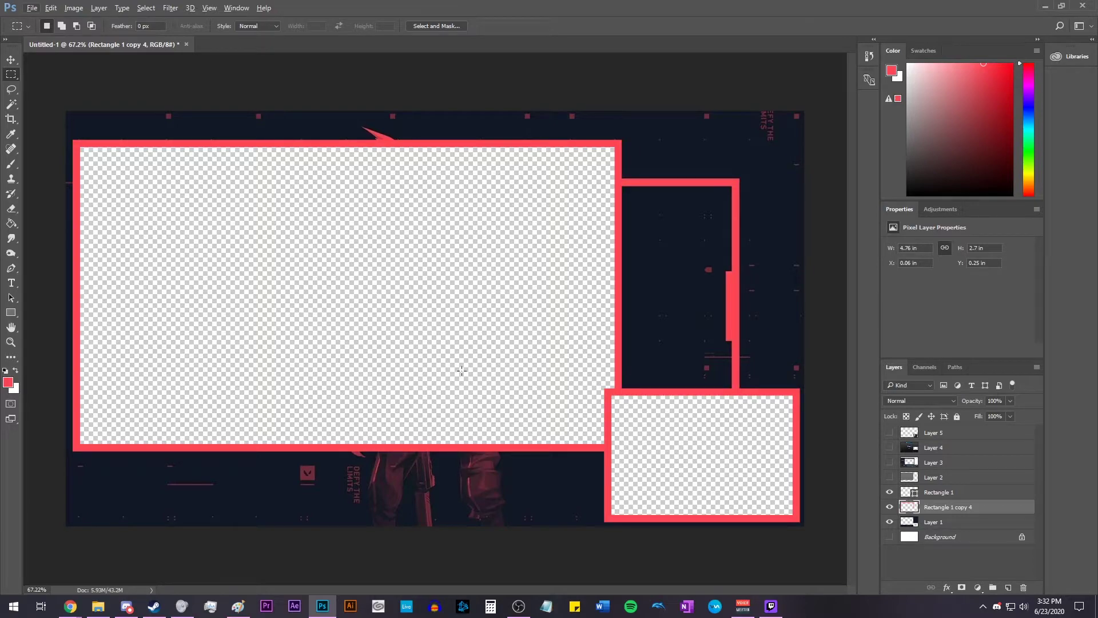
Search Google Images for 'phoenix png' and bring up the preview image's options
left_click(71, 607)
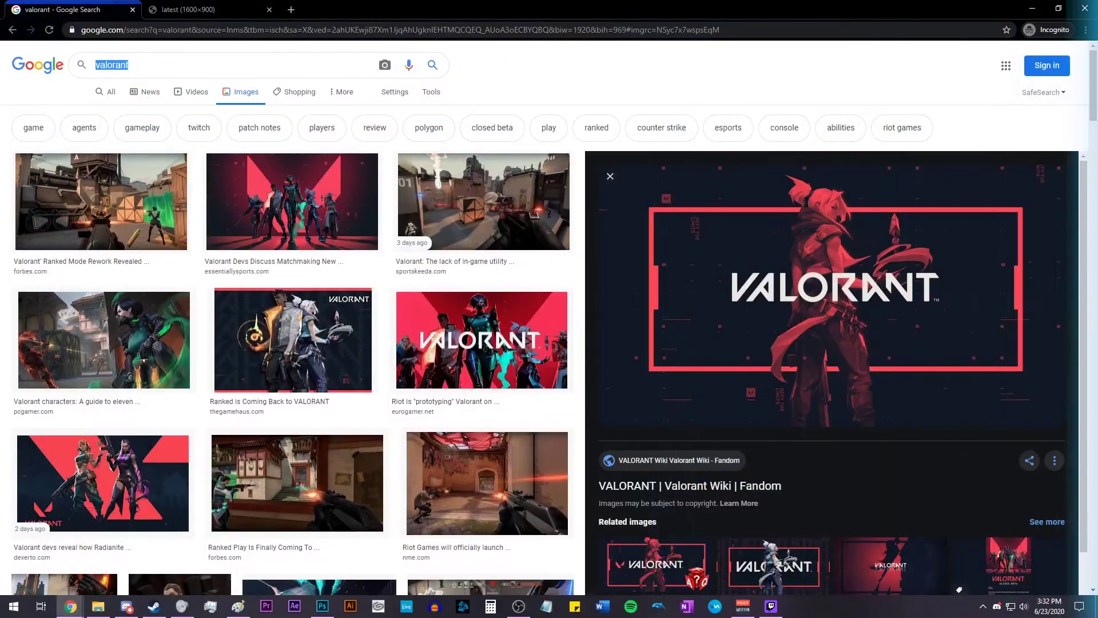
type("ph")
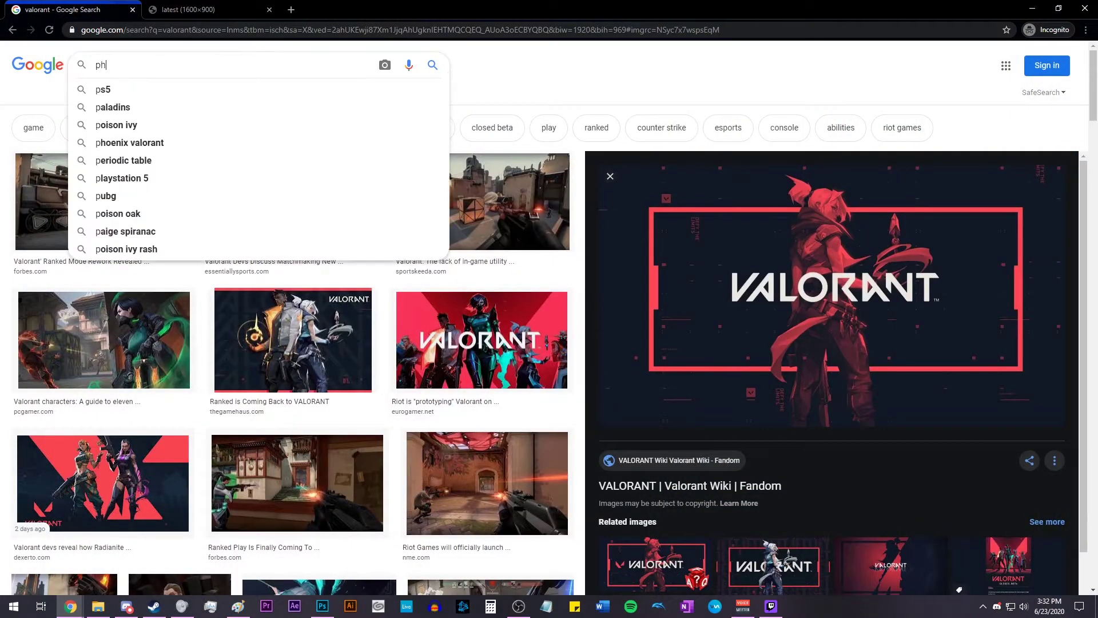
type("oenix png")
key("Return")
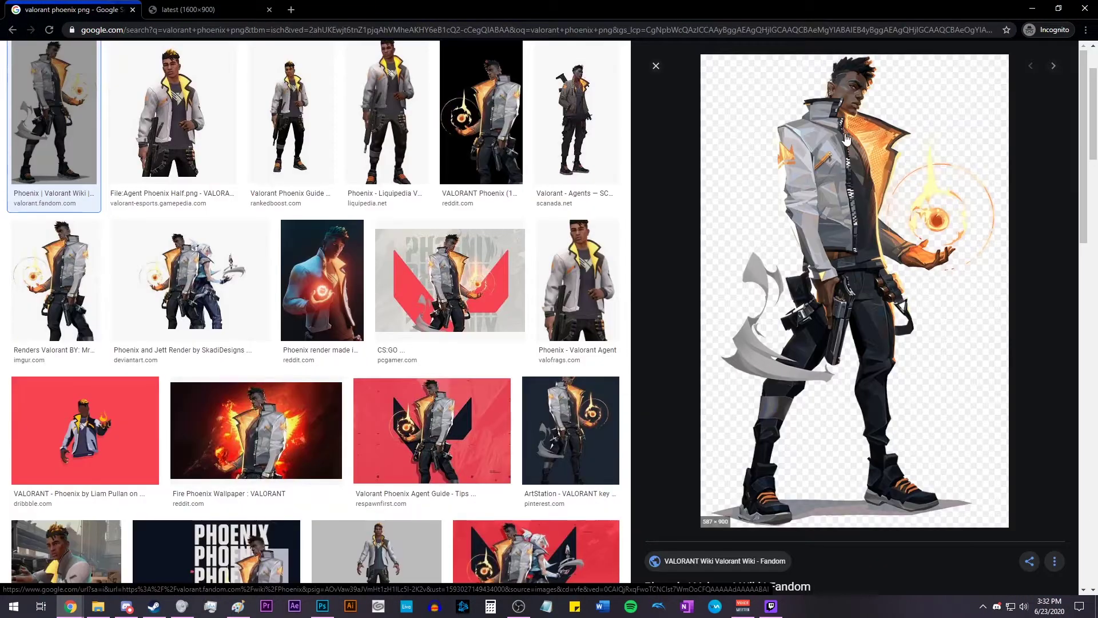
right_click(856, 151)
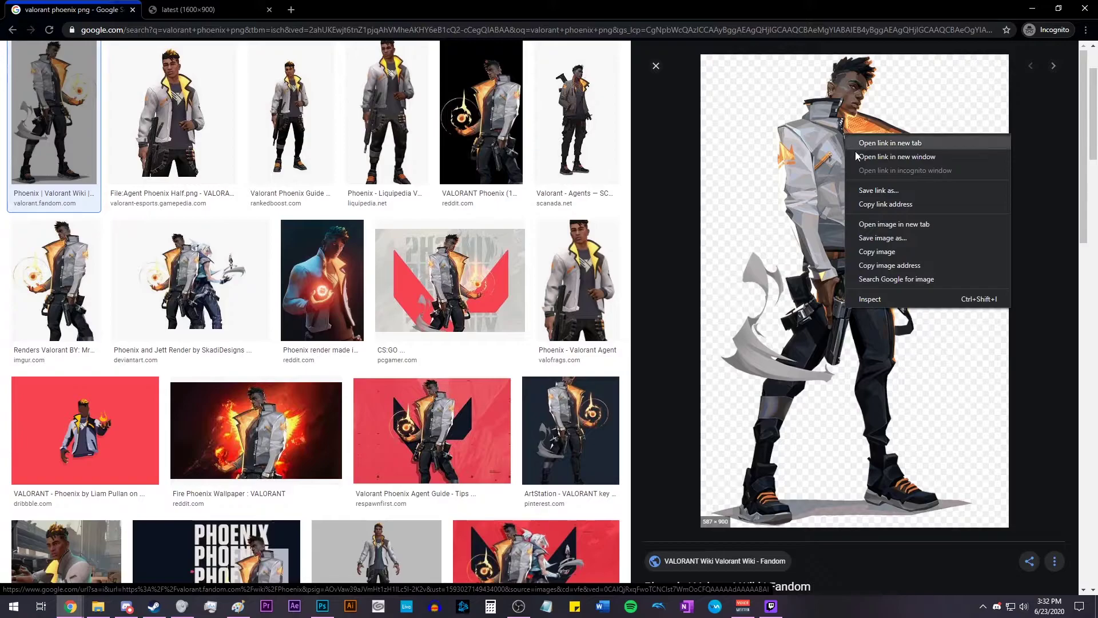
Copy the Phoenix render, paste it as Layer 6, and move it toward the bottom-left
left_click(883, 253)
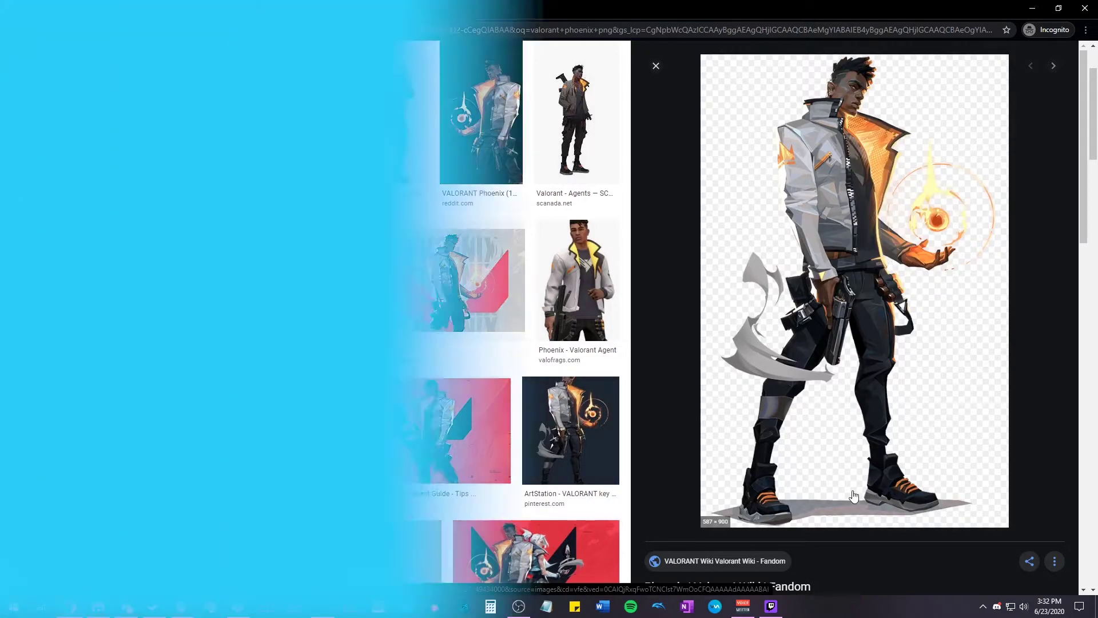
key("ctrl+v")
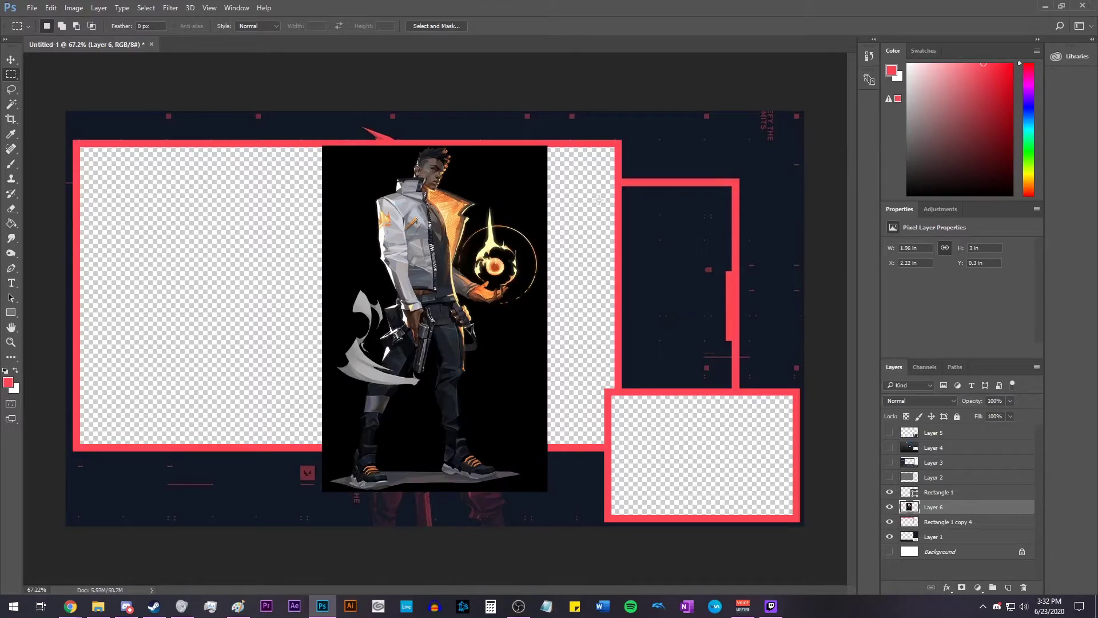
scroll(433, 219, "up", 2)
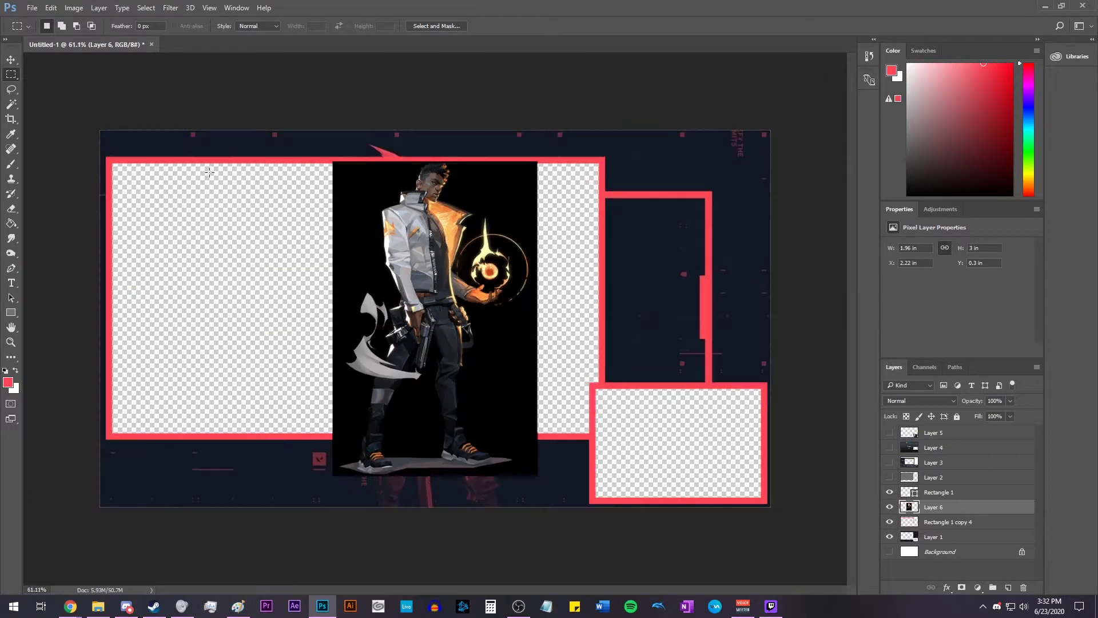
scroll(434, 219, "down", 3)
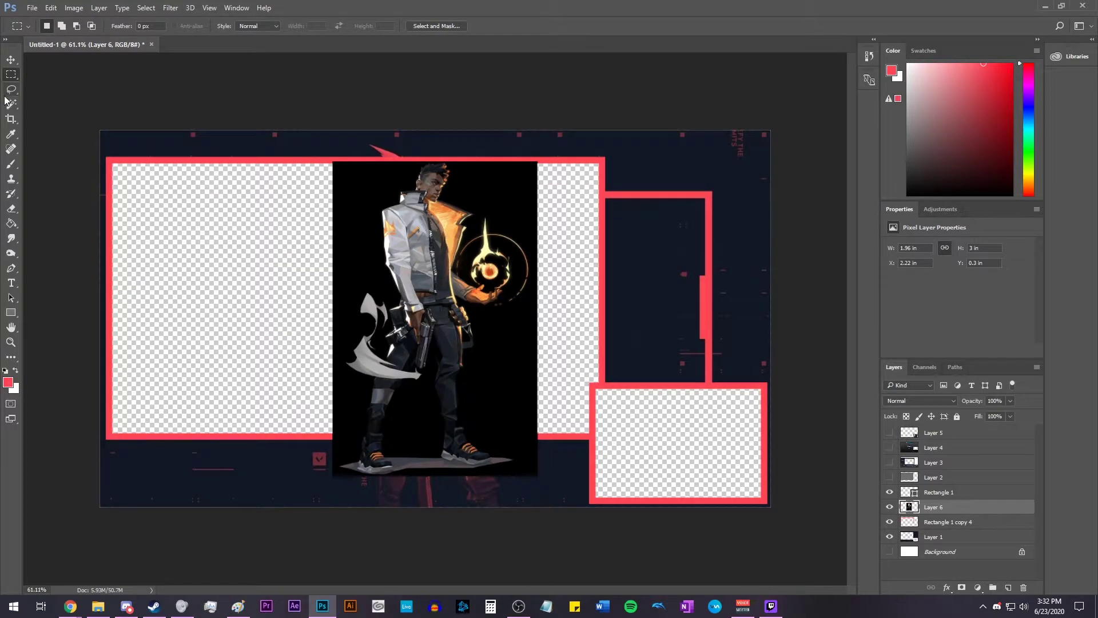
left_click(11, 59)
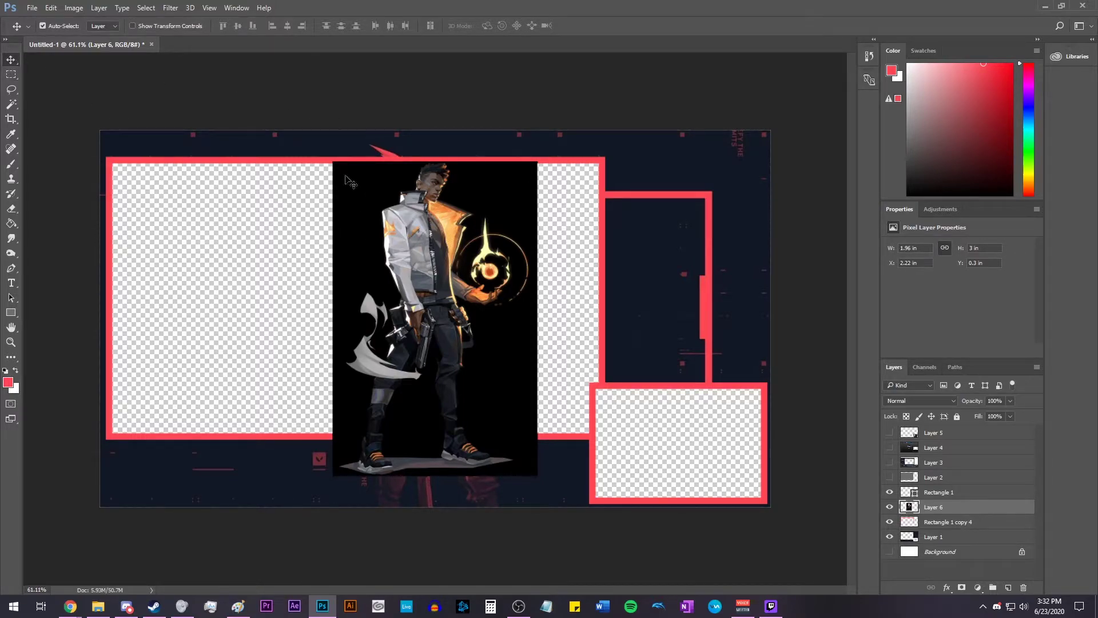
left_click_drag(426, 226, 153, 404)
scroll(153, 405, "up", 3)
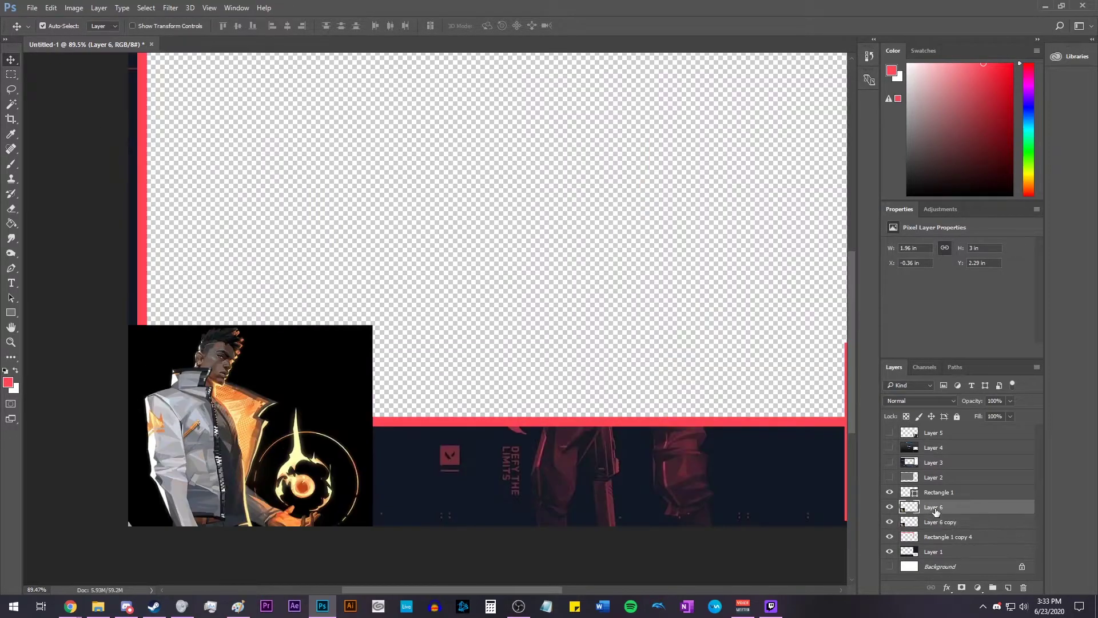
Select the black background around Phoenix with the Magic Wand and delete it
left_click(11, 104)
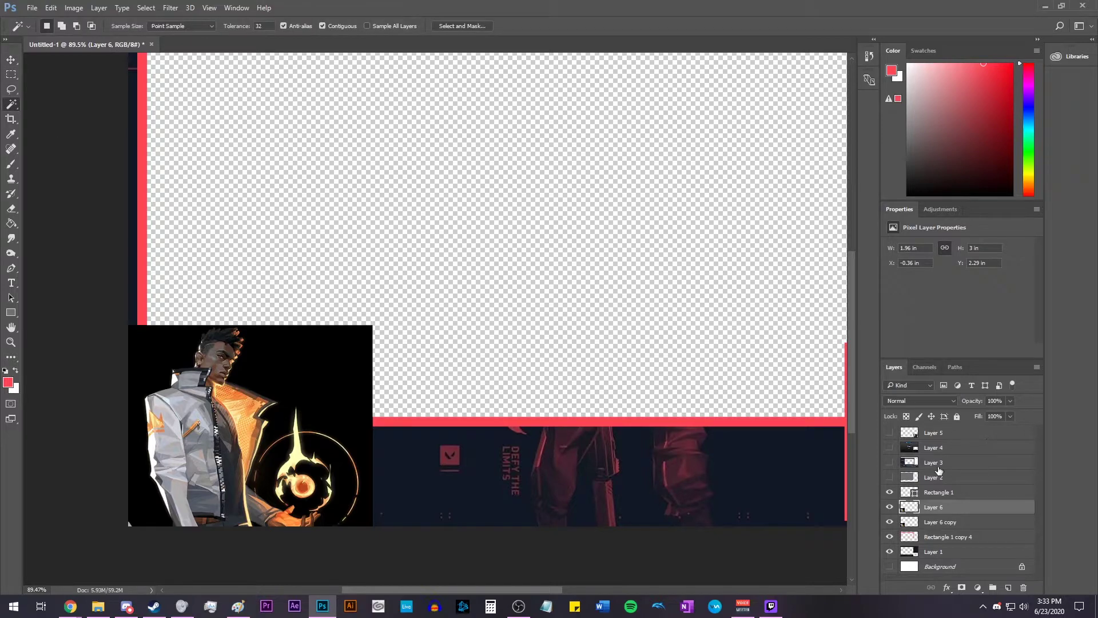
left_click(330, 356)
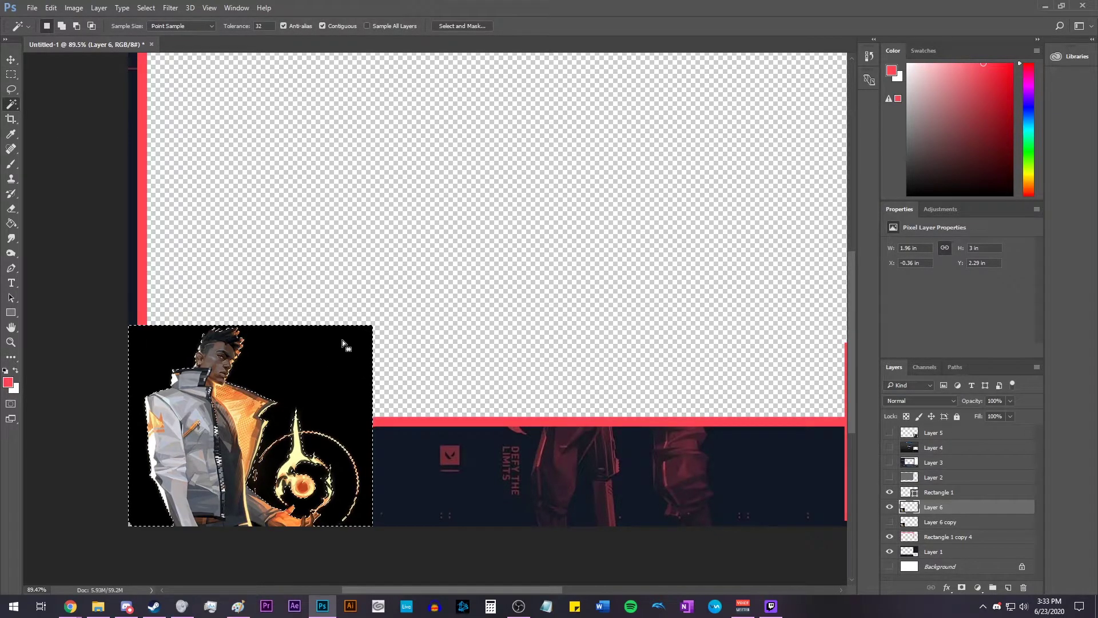
right_click(11, 104)
key("Escape")
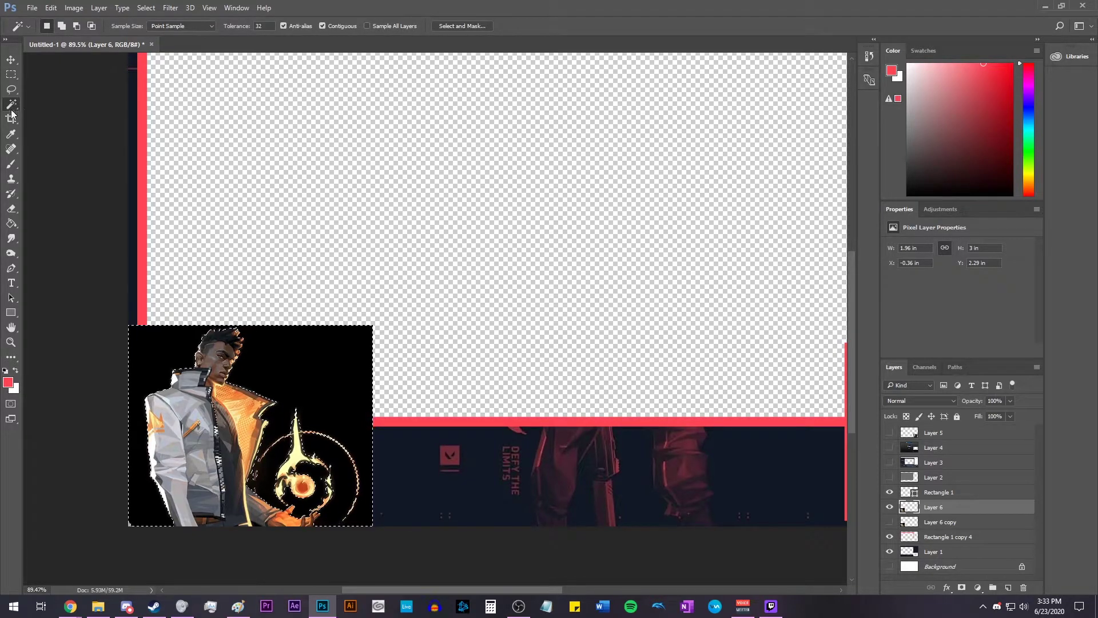
key("ctrl+d")
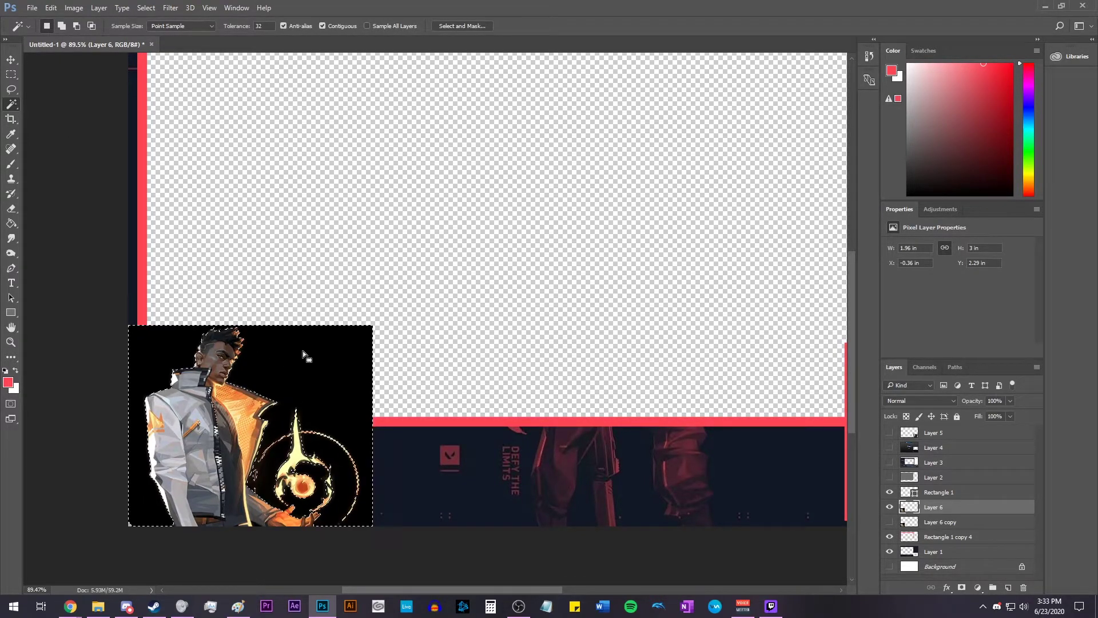
left_click(317, 361)
key("Delete")
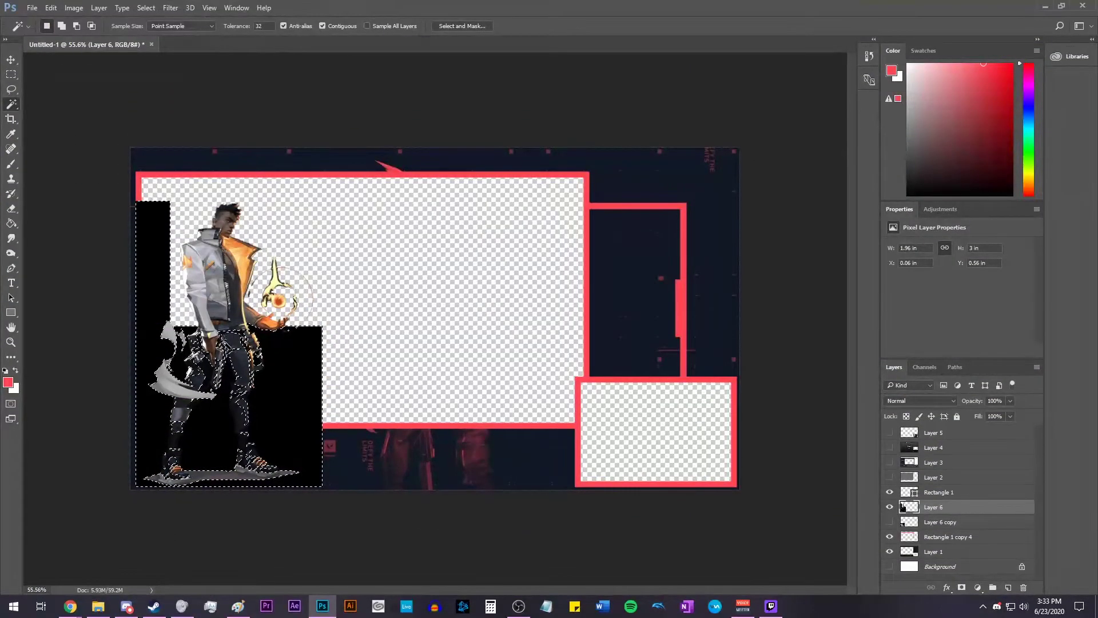
key("Delete")
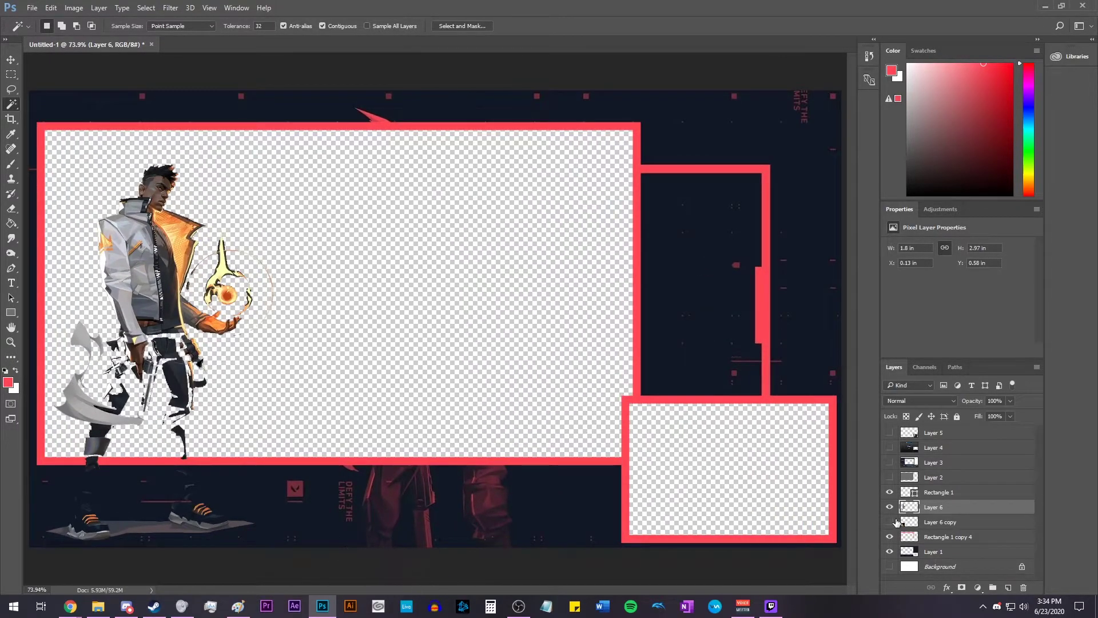
Show Layer 6 copy, move it to the left side, then hide it again
left_click(890, 522)
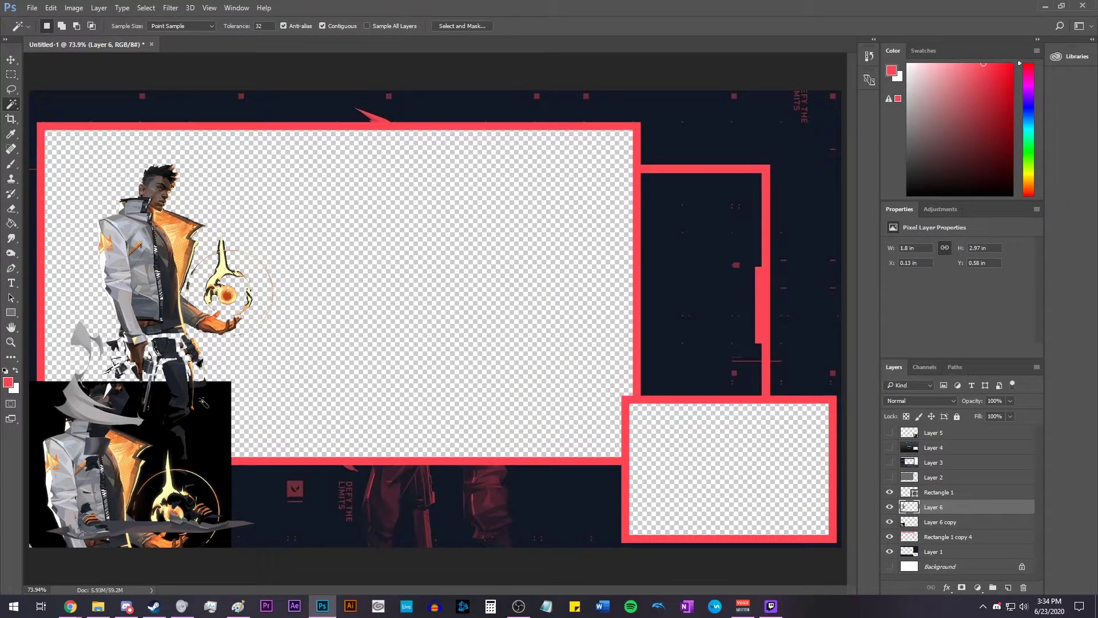
key("v")
left_click_drag(203, 402, 257, 183)
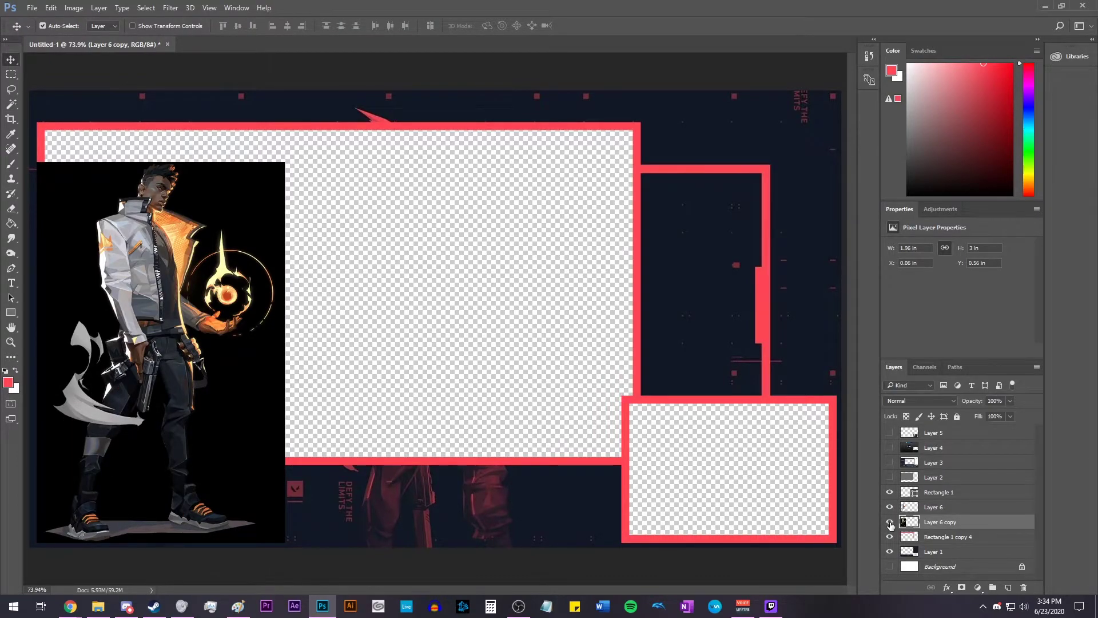
left_click(890, 522)
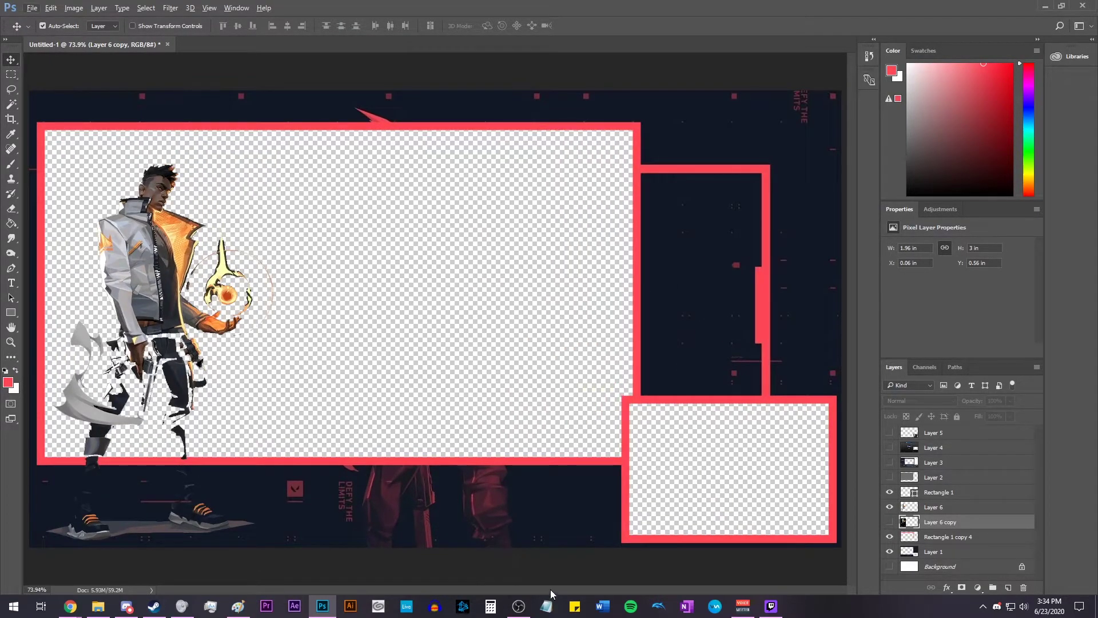
Lasso Phoenix's leg and copy it onto a new layer with Ctrl+J
left_click(11, 89)
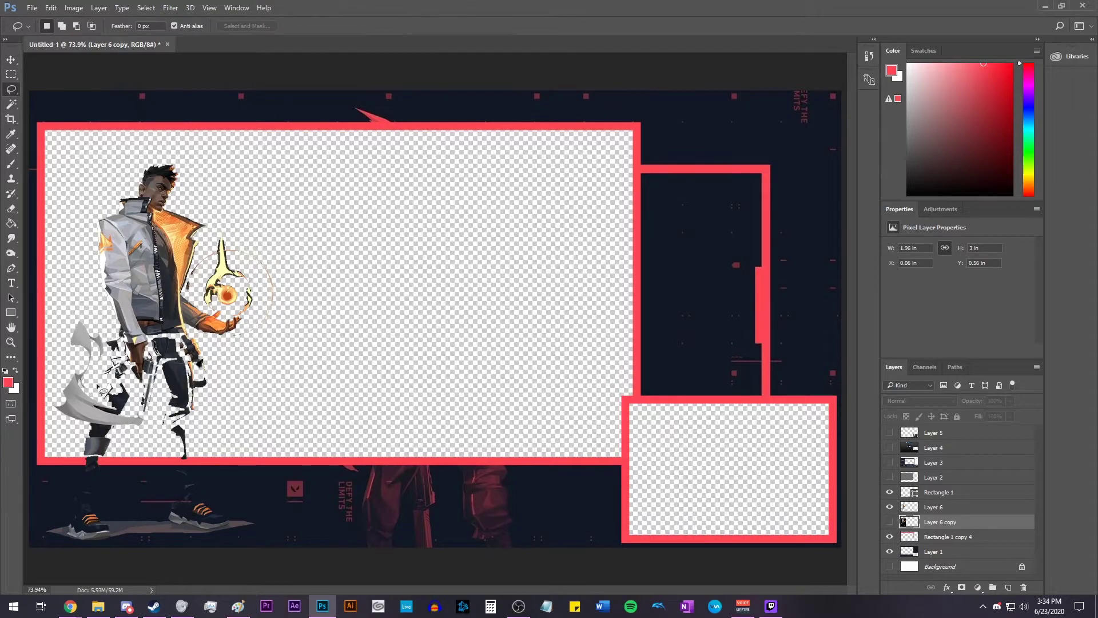
scroll(100, 389, "up", 5)
scroll(387, 553, "left", 3)
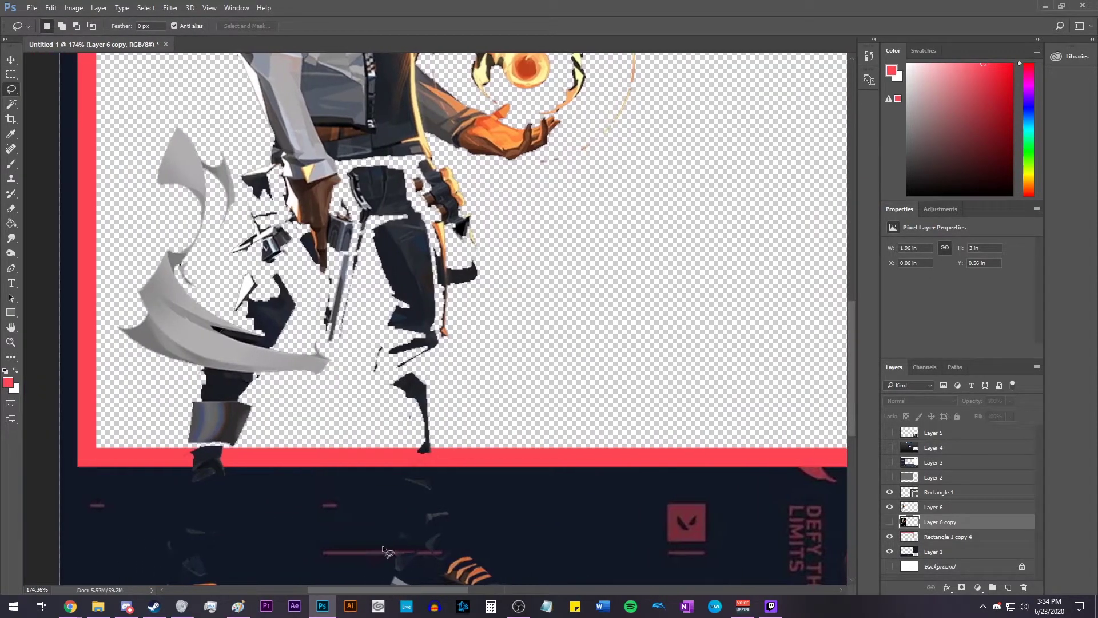
scroll(430, 451, "right", 1)
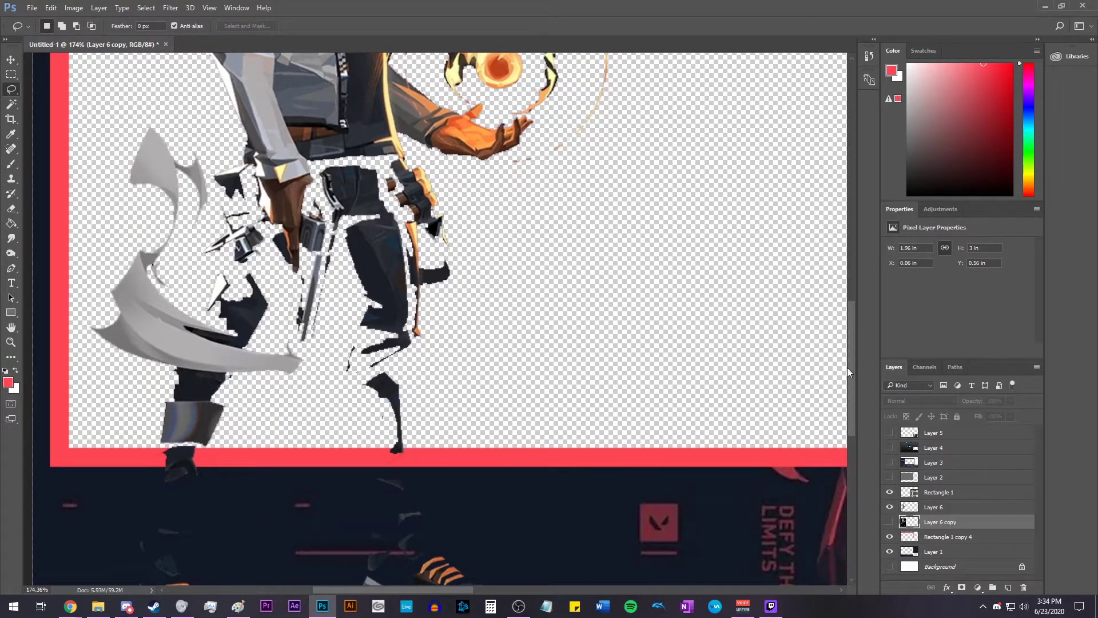
scroll(849, 373, "down", 4)
mouse_move(126, 510)
left_mouse_down()
mouse_move(228, 531)
mouse_move(186, 463)
mouse_move(237, 257)
mouse_move(165, 363)
mouse_move(127, 511)
left_mouse_up()
left_click(890, 522)
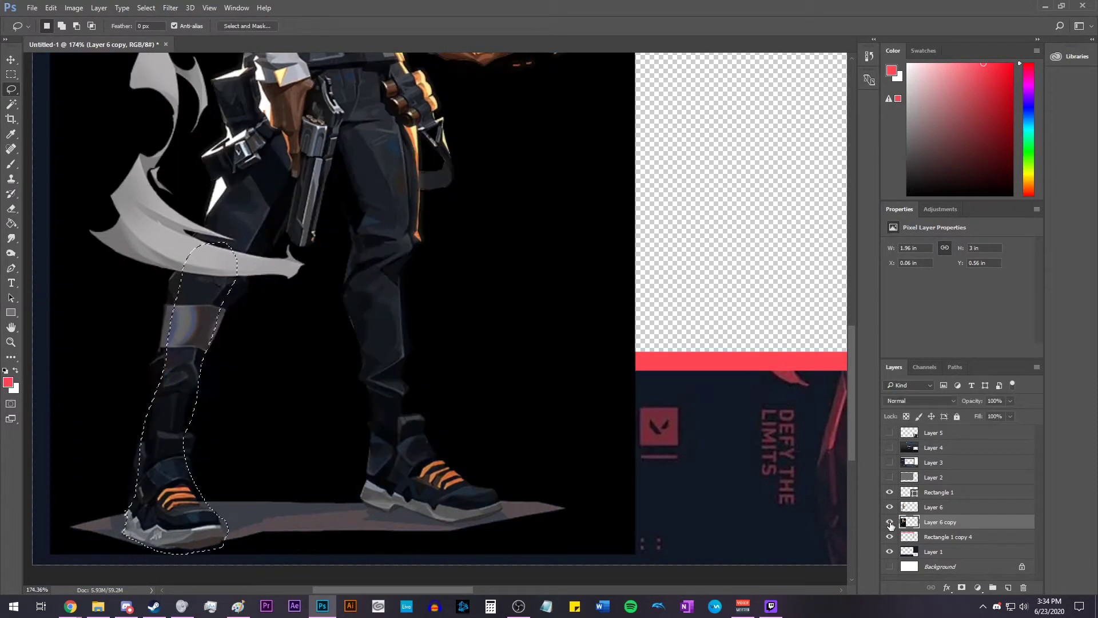
left_click(911, 507)
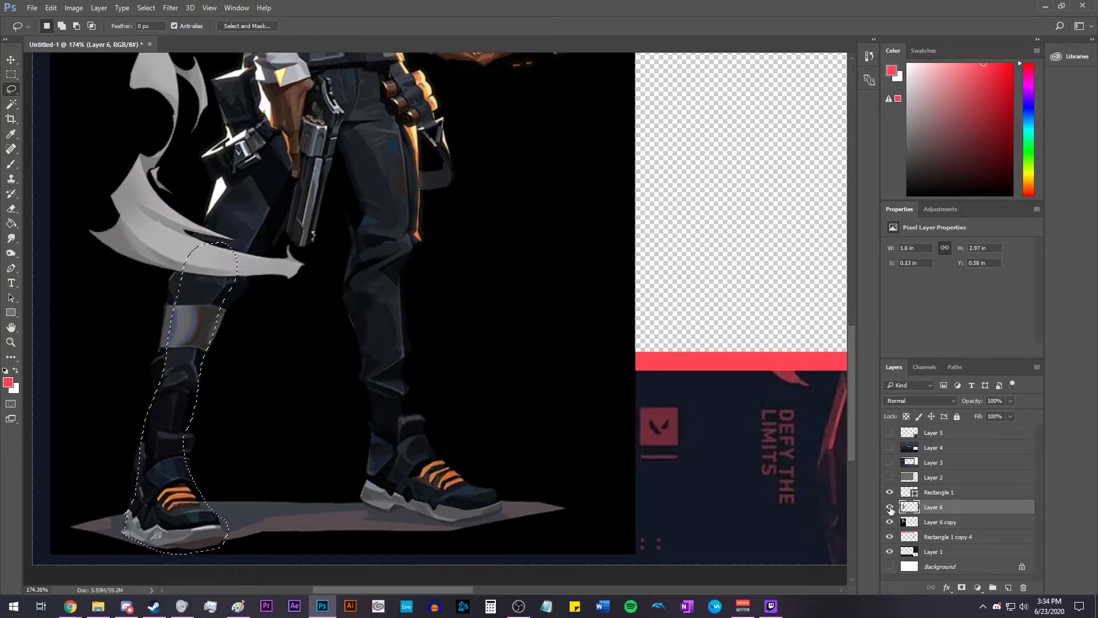
left_click(890, 507)
left_click(890, 522)
key("ctrl+j")
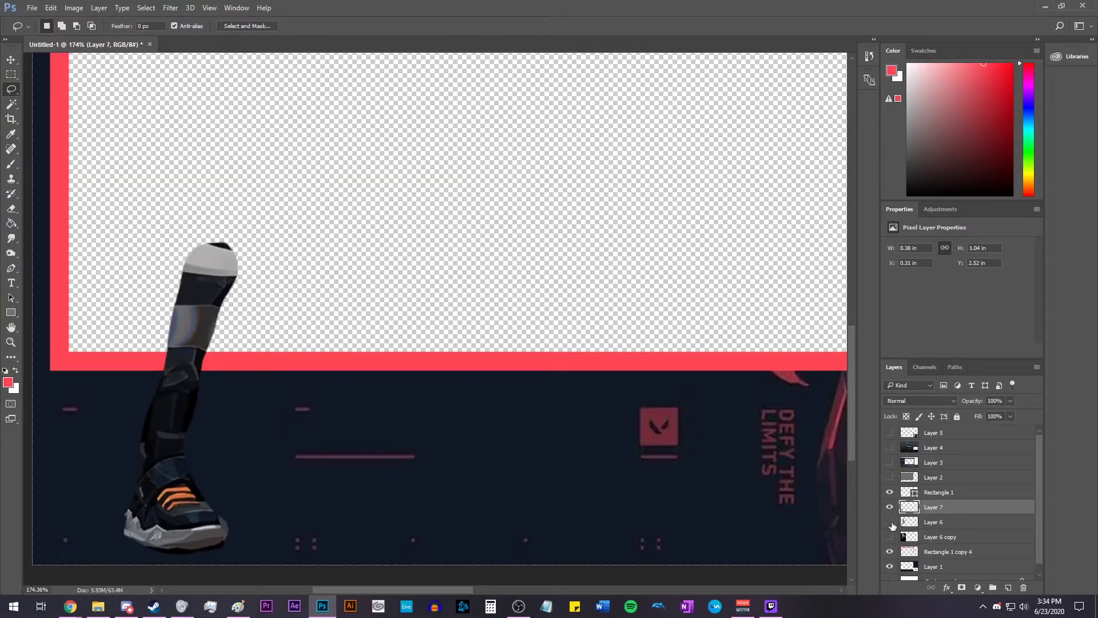
left_click(889, 522)
Merge Layer 6 with the new leg layer into a single Layer 7
key("ctrl+0")
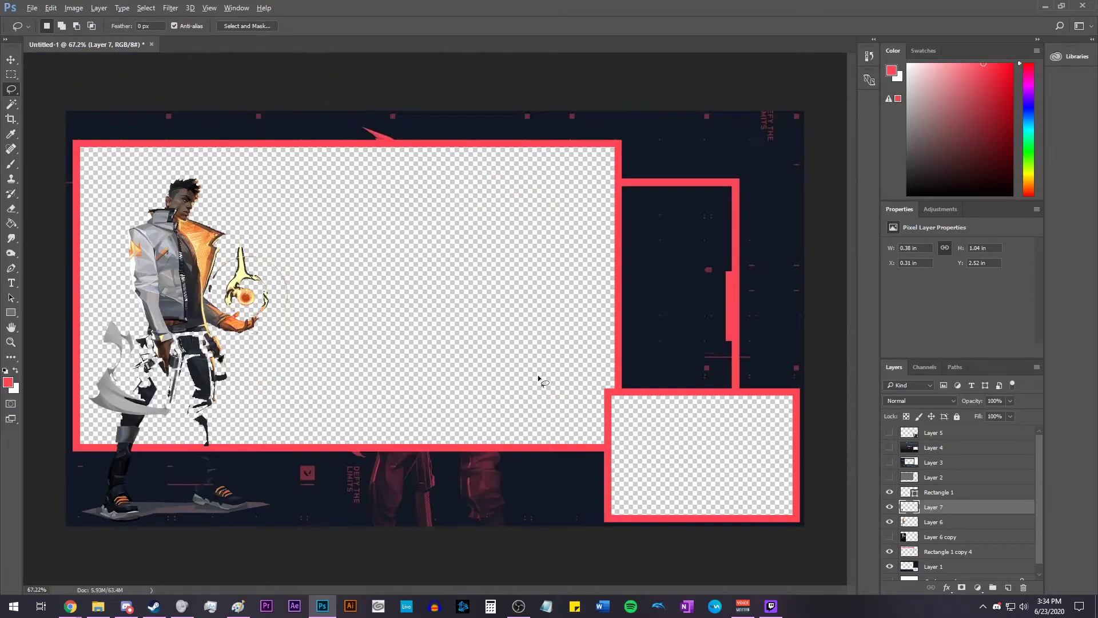
left_click(930, 526, "shift")
right_click(935, 510)
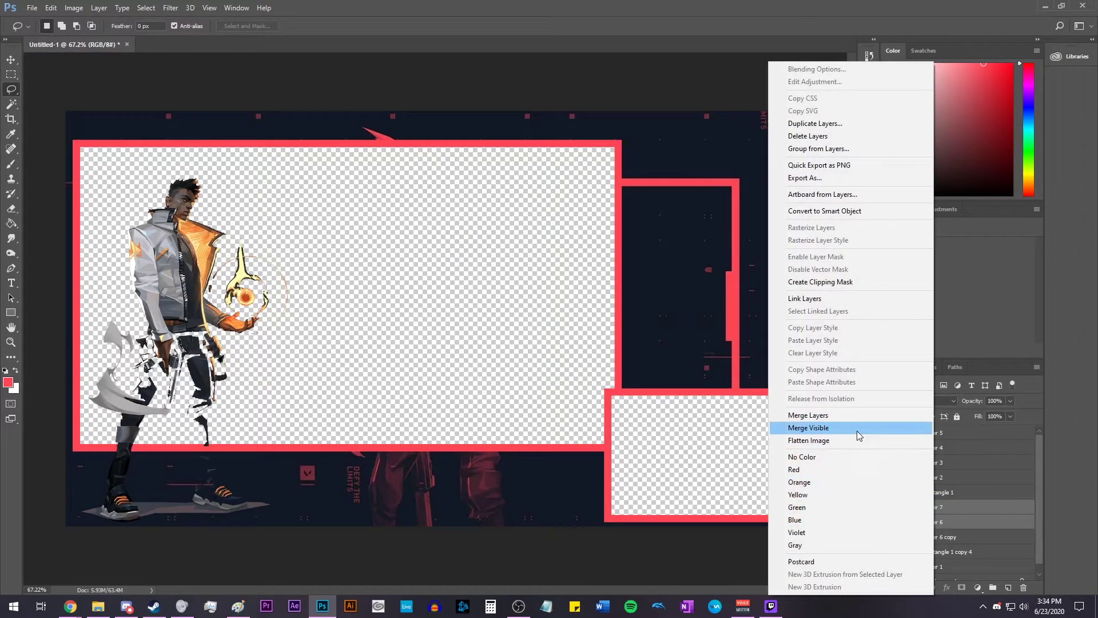
left_click(809, 415)
scroll(195, 372, "down", 1)
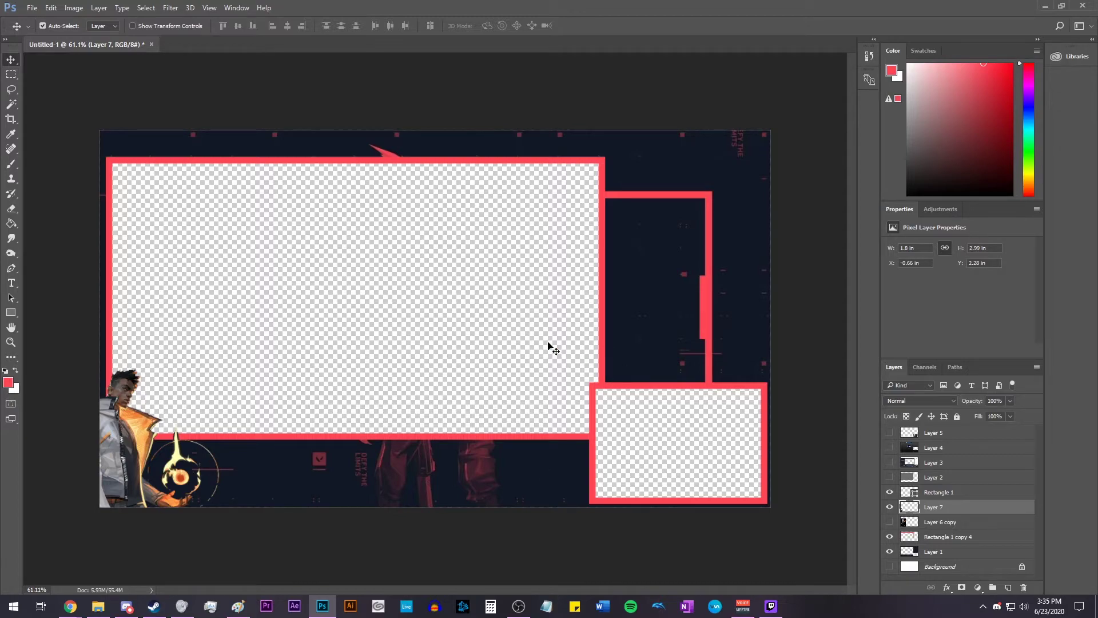
Fill a rectangular selection in the upper-right area with the frames' sampled red on new Layer 8
key("m")
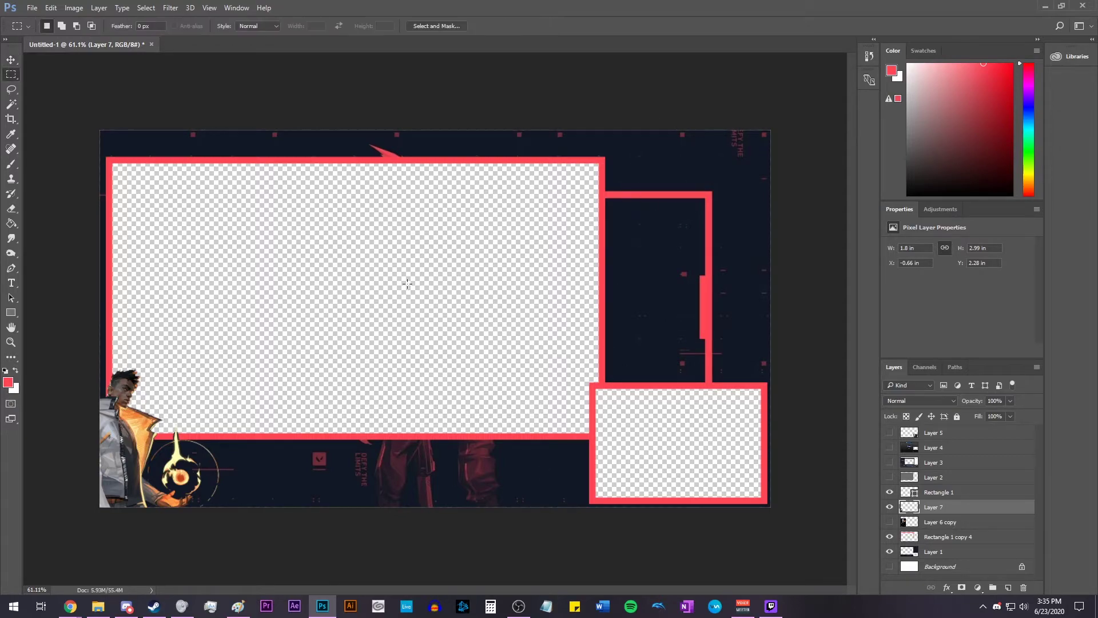
right_click(8, 79)
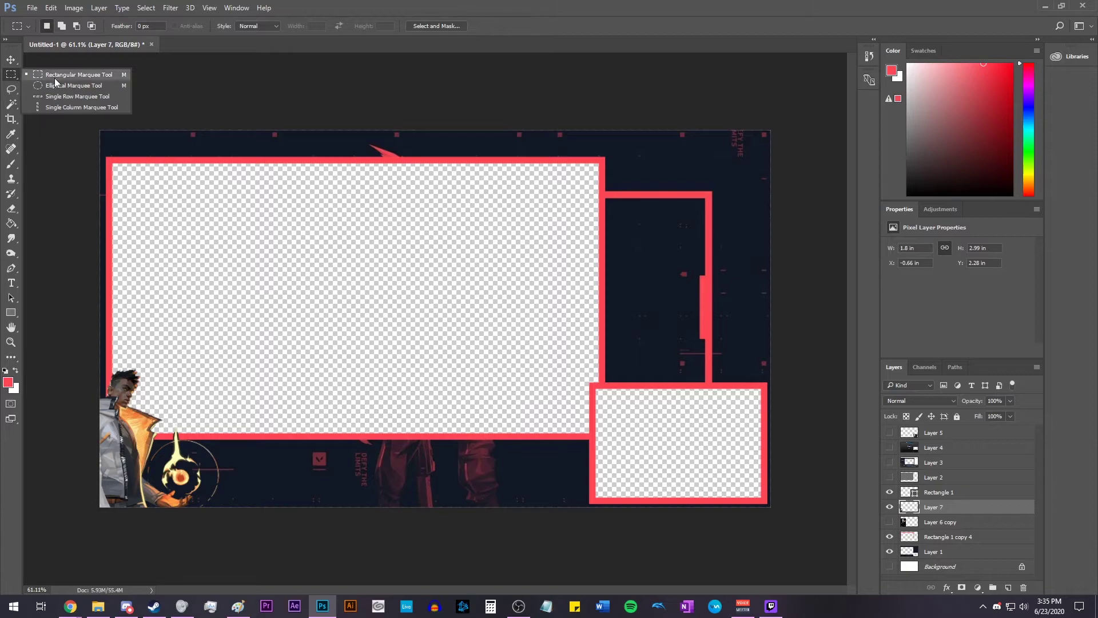
left_click(30, 75)
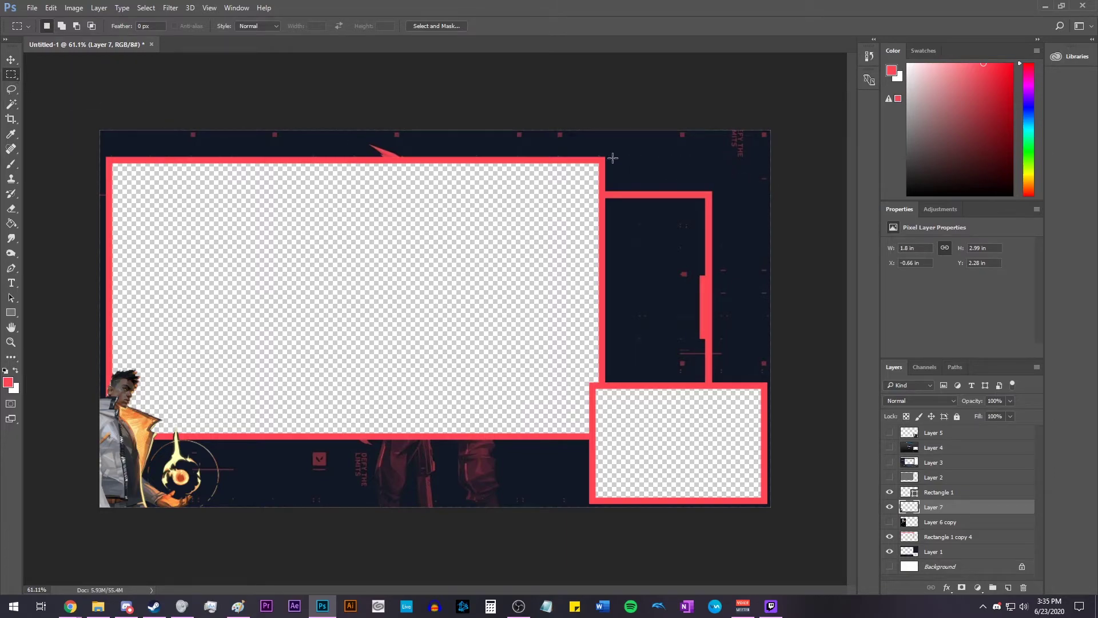
mouse_move(635, 171)
left_mouse_down()
mouse_move(766, 281)
mouse_move(767, 326)
left_mouse_up()
key("ctrl+plus")
key("i")
left_click(739, 285)
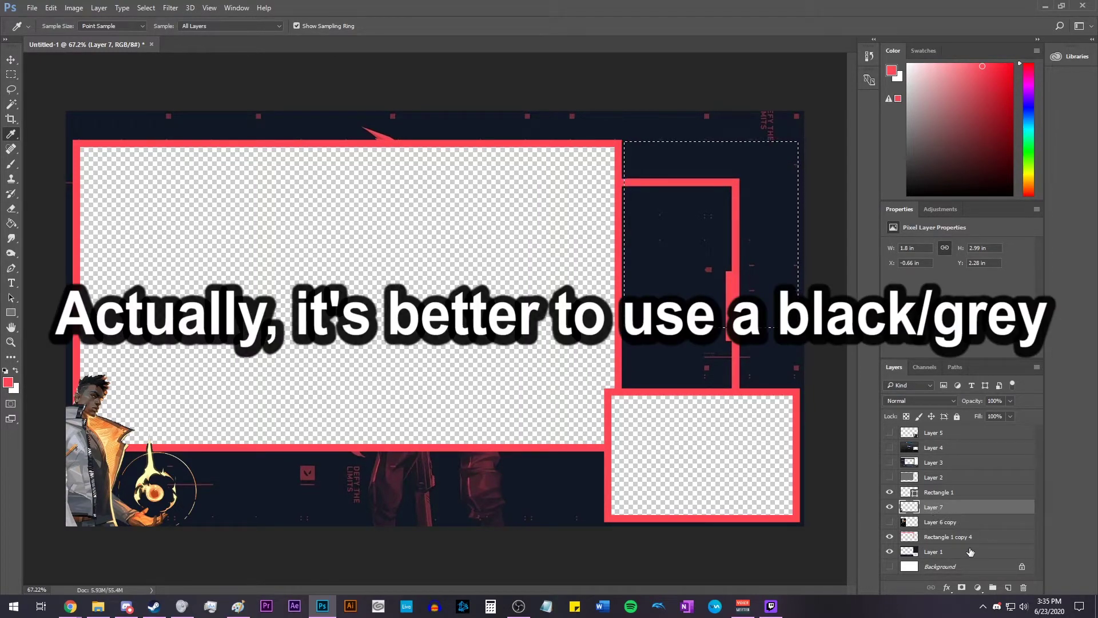
left_click(1010, 587)
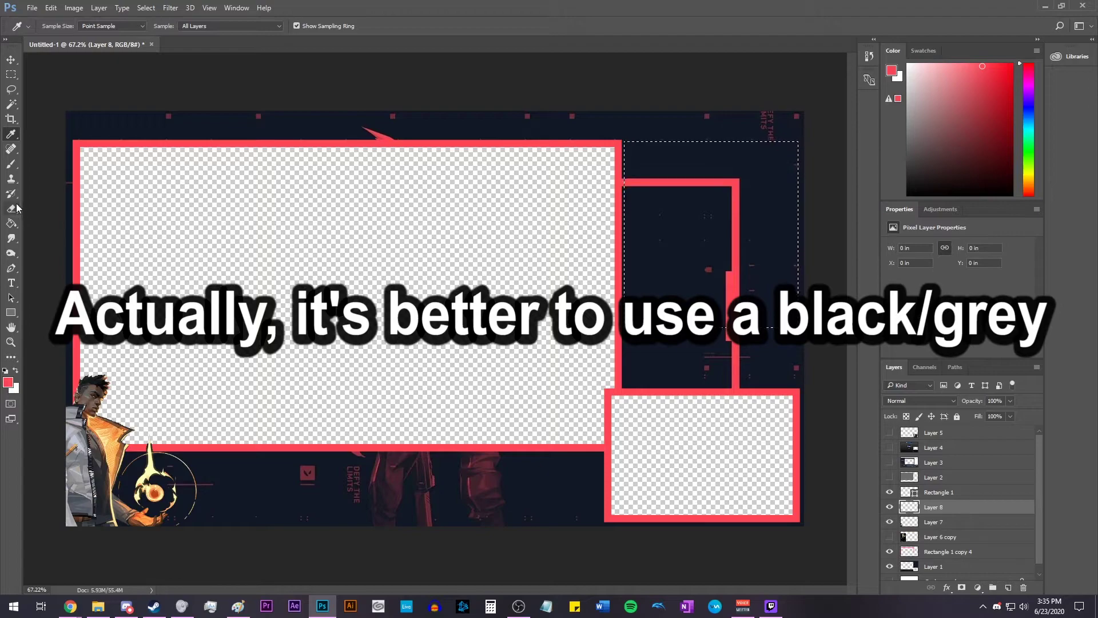
key("g")
left_click(698, 266)
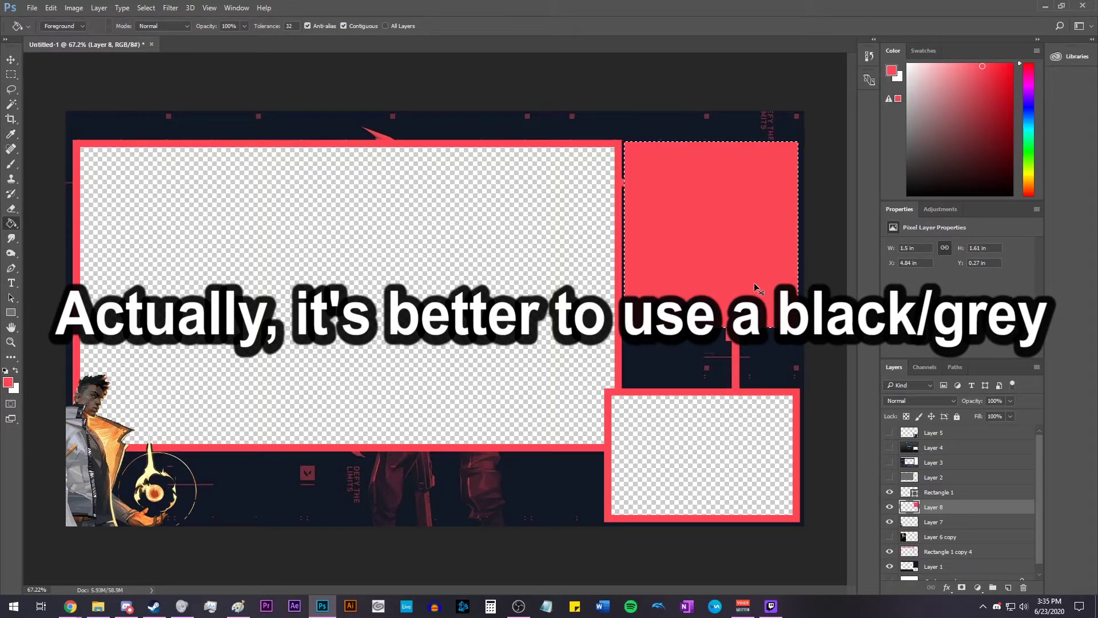
key("ctrl+d")
key("v")
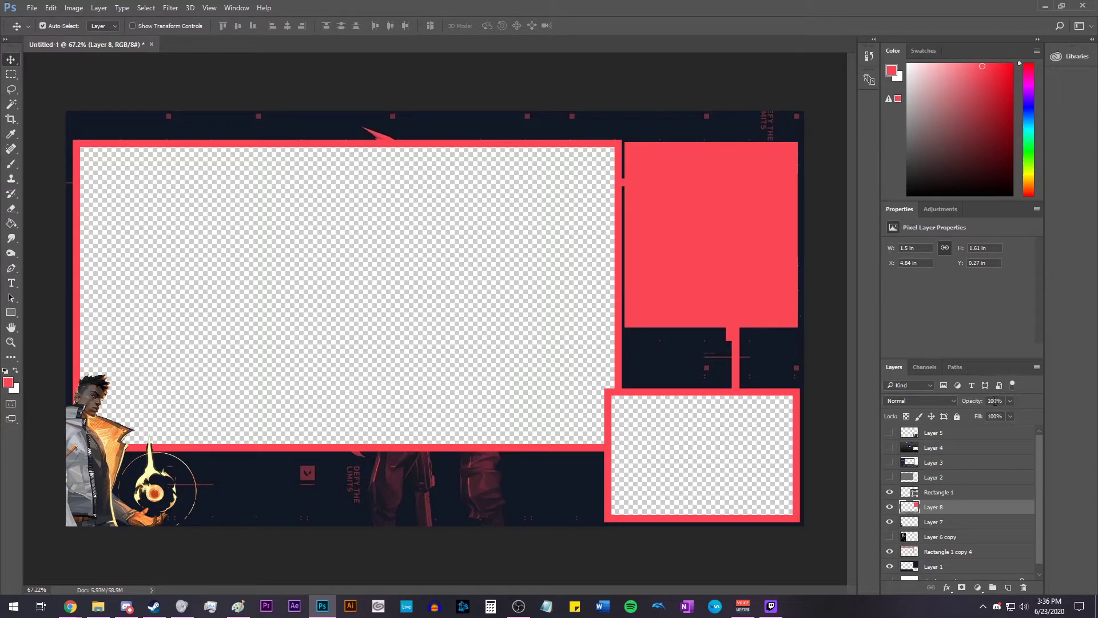
Lower Layer 8's opacity to 33% and nudge the translucent red box slightly down
left_click_drag(1011, 401, 977, 393)
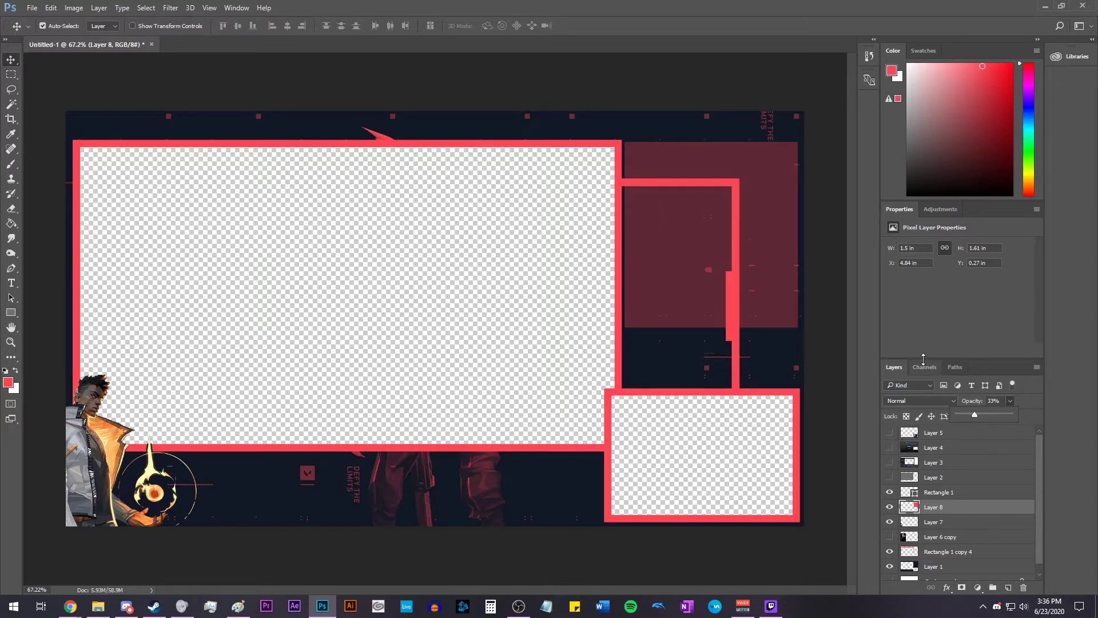
scroll(685, 262, "down", 2)
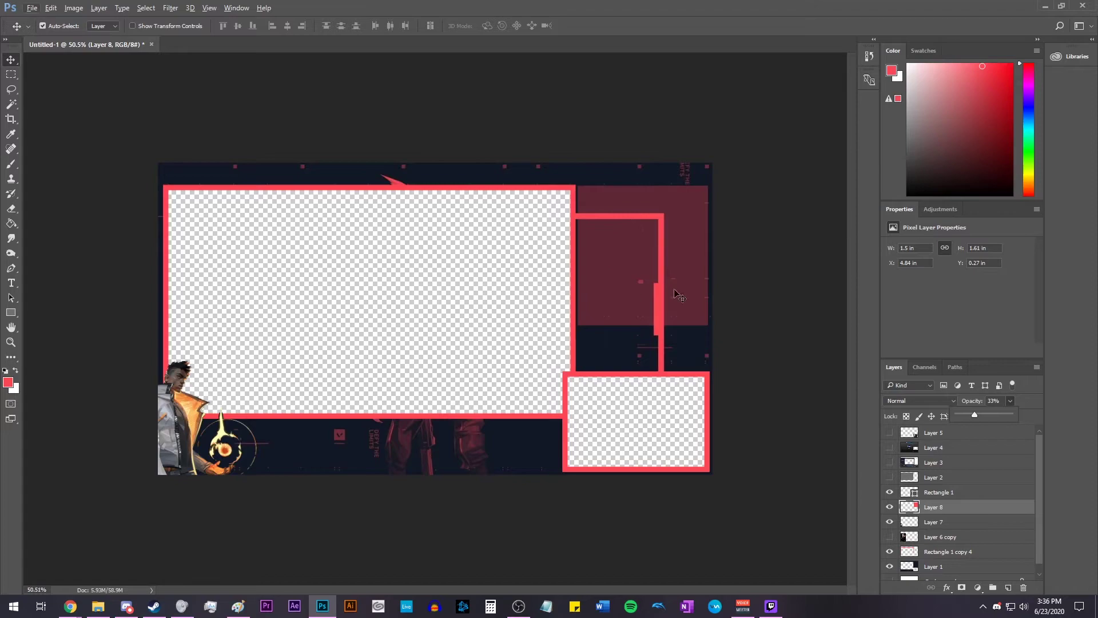
scroll(643, 229, "up", 1)
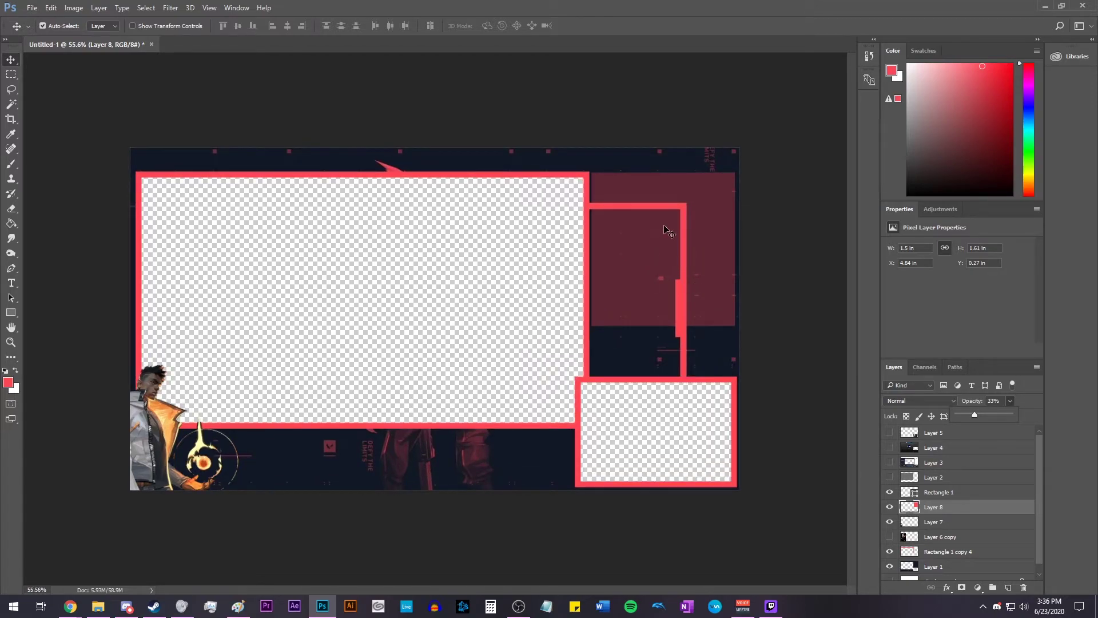
mouse_move(664, 226)
left_mouse_down()
mouse_move(667, 266)
mouse_move(667, 243)
left_mouse_up()
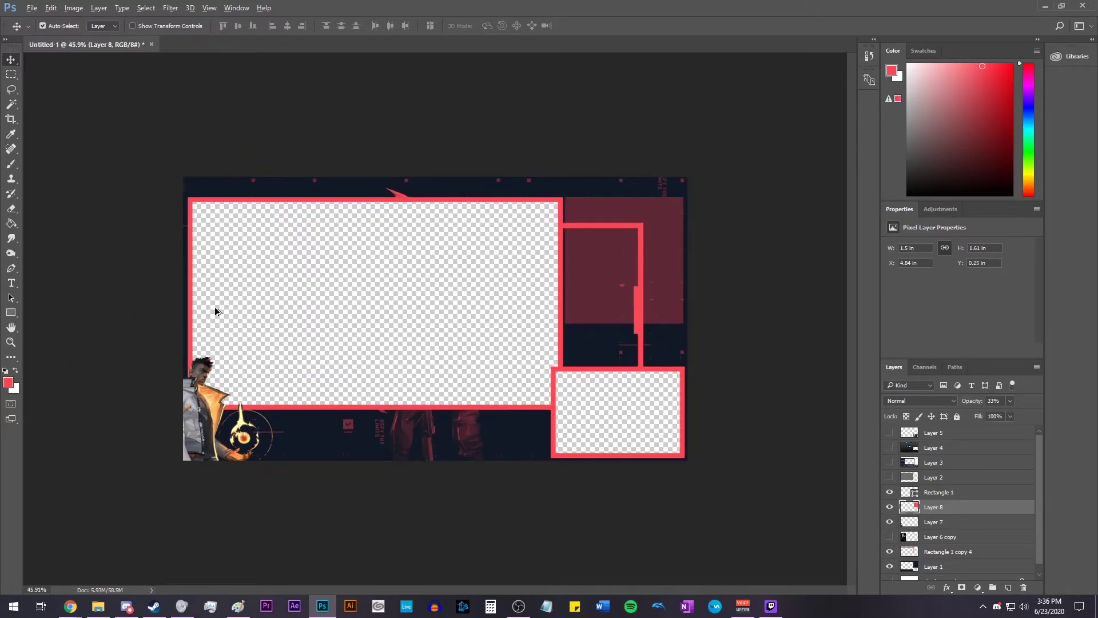
Quick Export the finished overlay as a PNG from the File menu
left_click(32, 8)
mouse_move(92, 178)
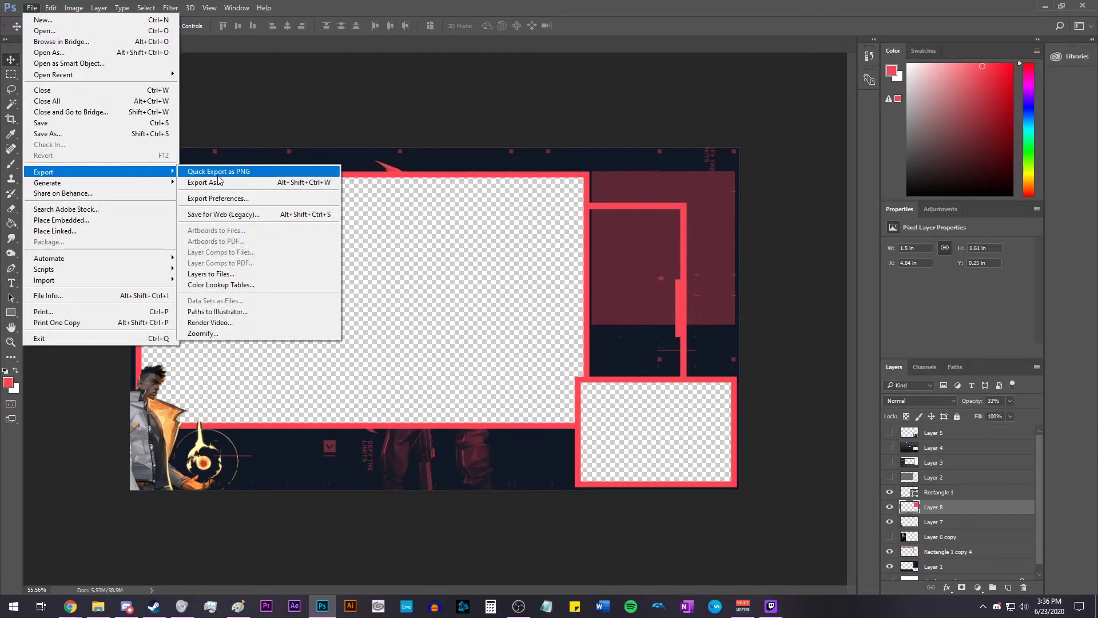
left_click(239, 172)
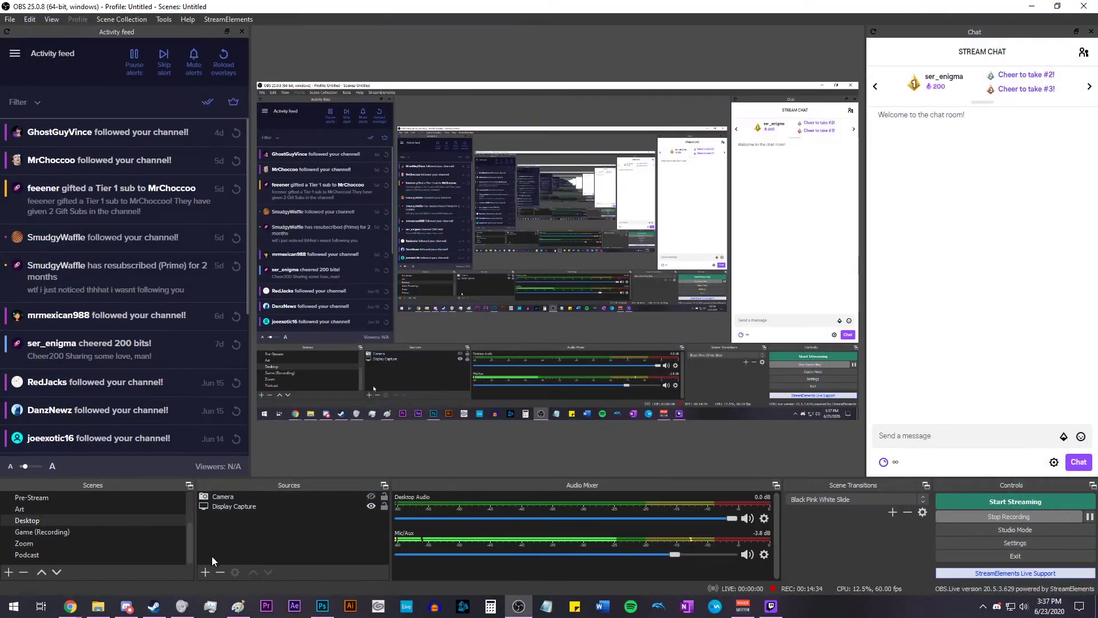
Add an Image source in OBS that loads Valorant Overlay.png
left_click(206, 572)
left_click(251, 448)
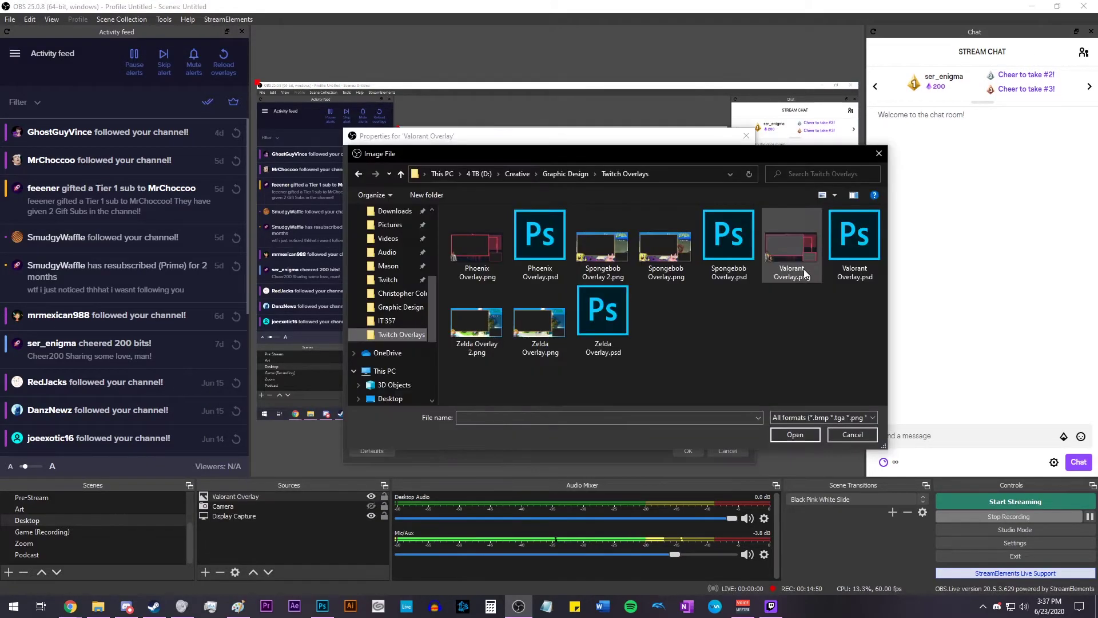
left_click(793, 243)
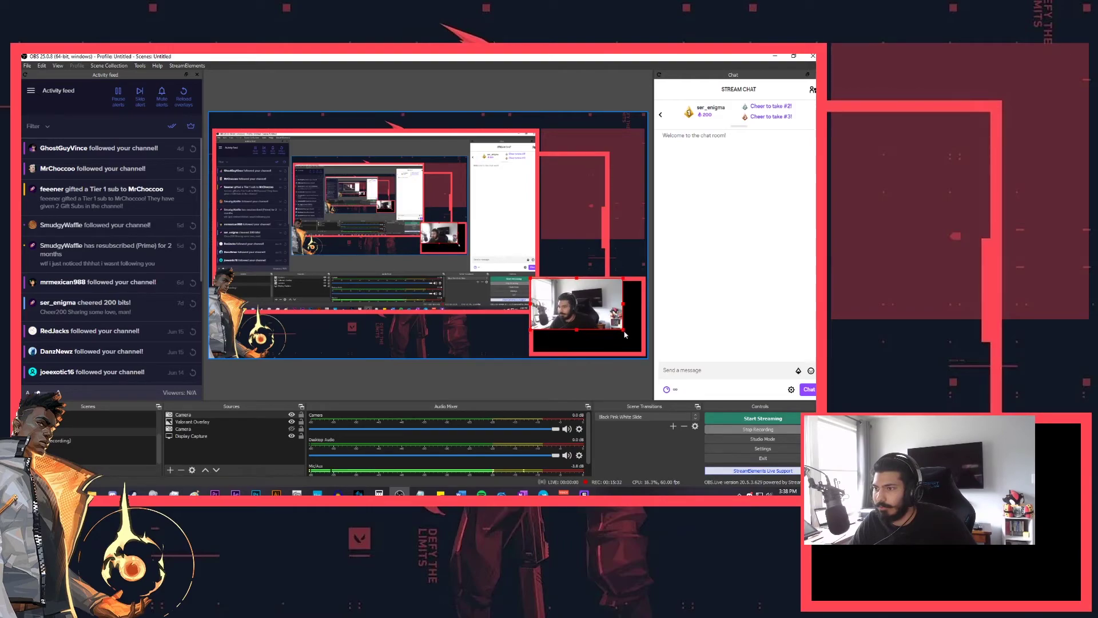
Shift and trim the Camera source so the webcam fits the bottom-right red frame
left_click_drag(567, 303, 561, 303)
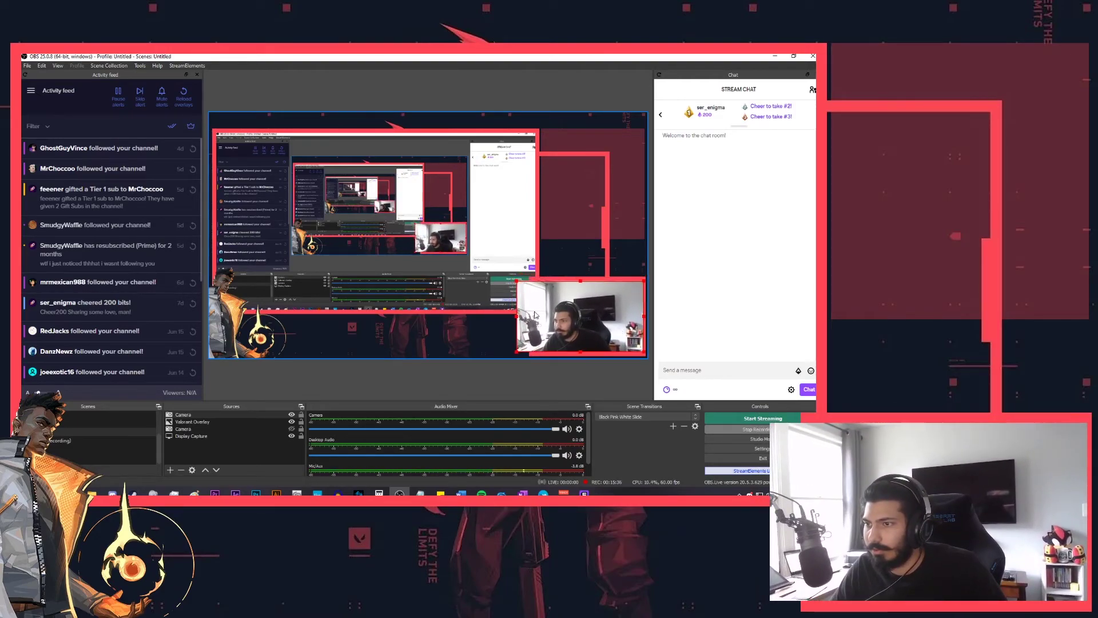
left_click_drag(518, 320, 533, 322)
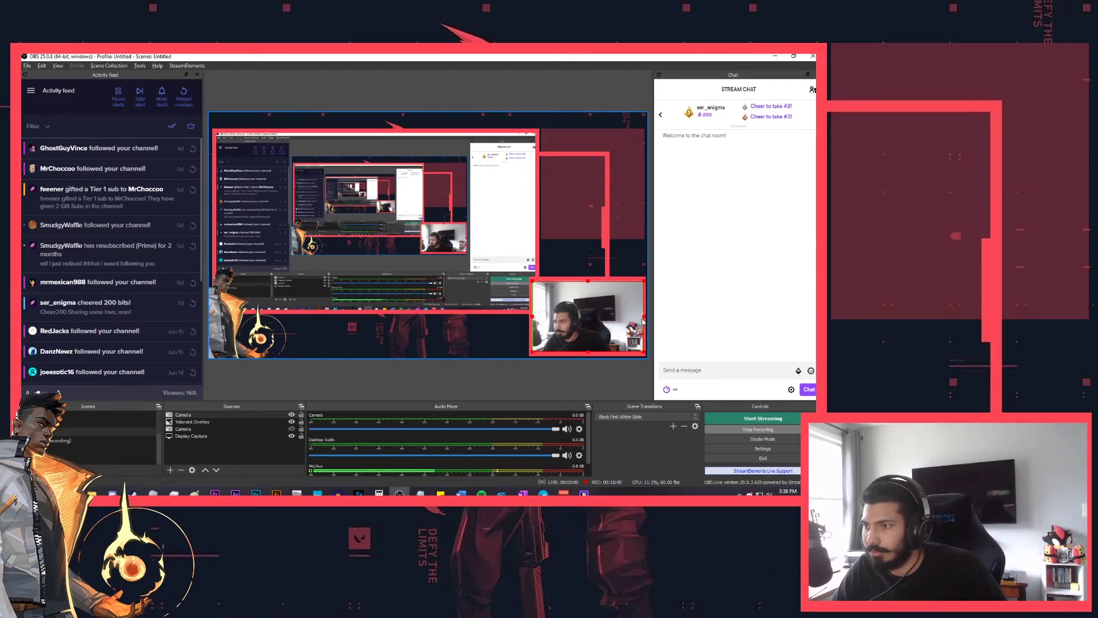
left_click_drag(643, 322, 642, 320)
left_click(626, 389)
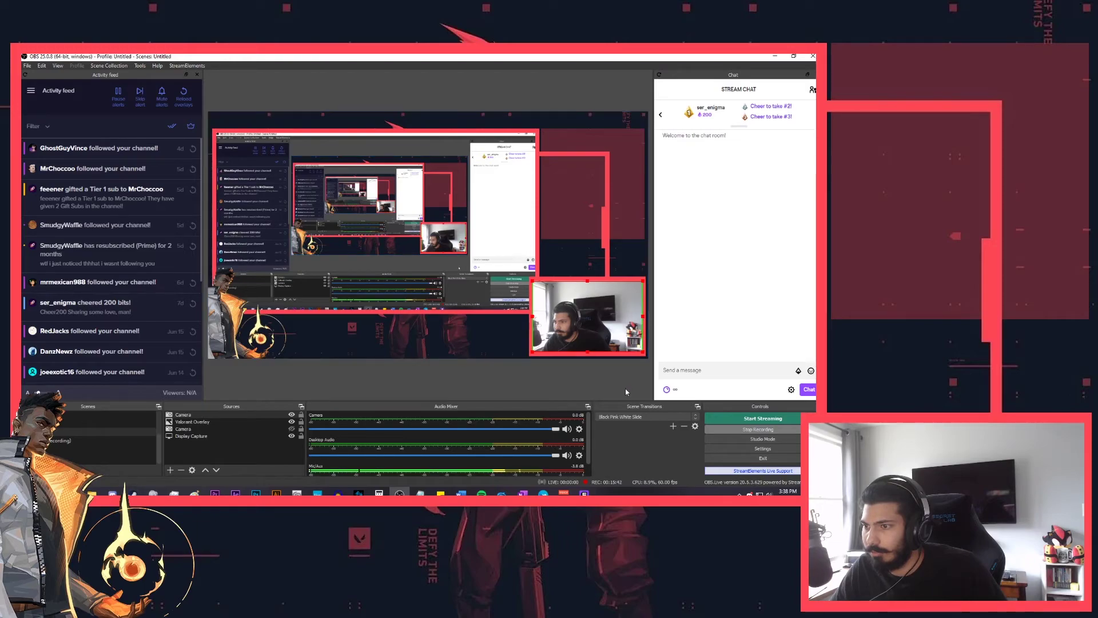
left_click_drag(192, 417, 198, 427)
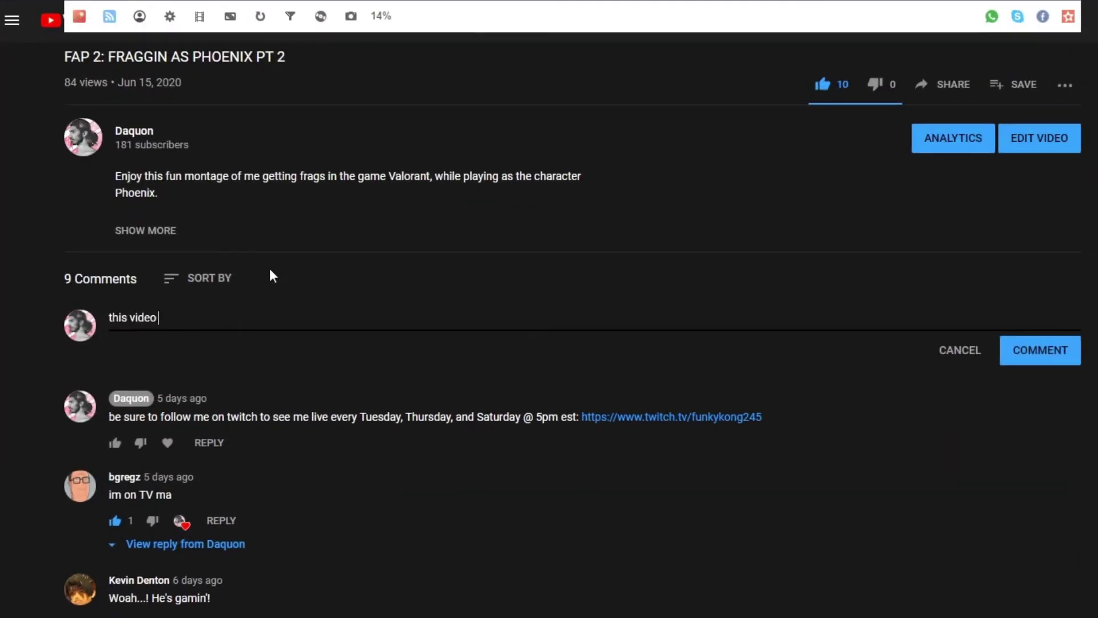
Finish drafting the comment 'this video is not good.' under the Phoenix montage video
type("is not good.")
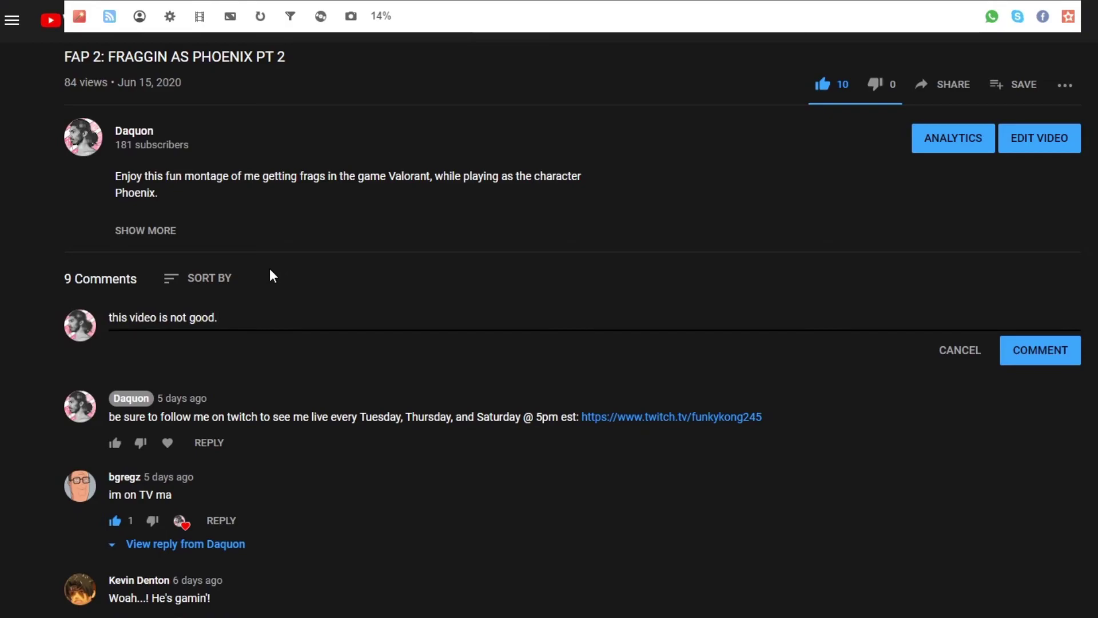